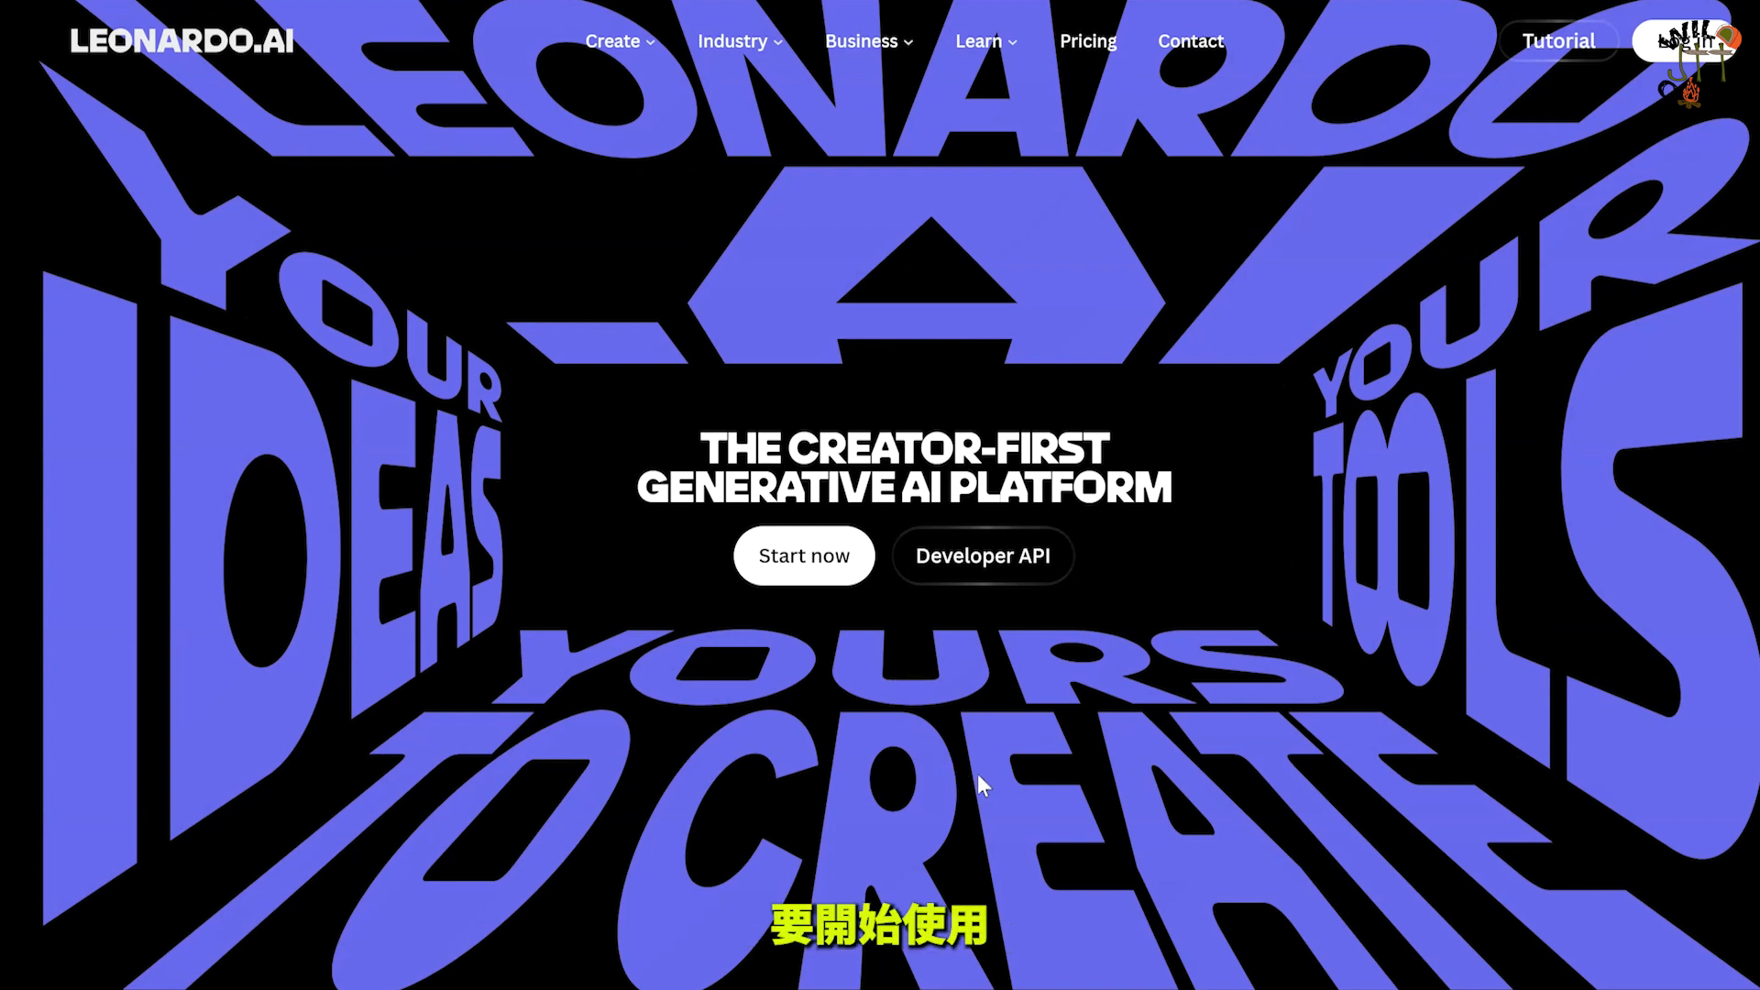
Step: Sign in to Leonardo.Ai with a Google account and complete the welcome dialogs
click(1696, 45)
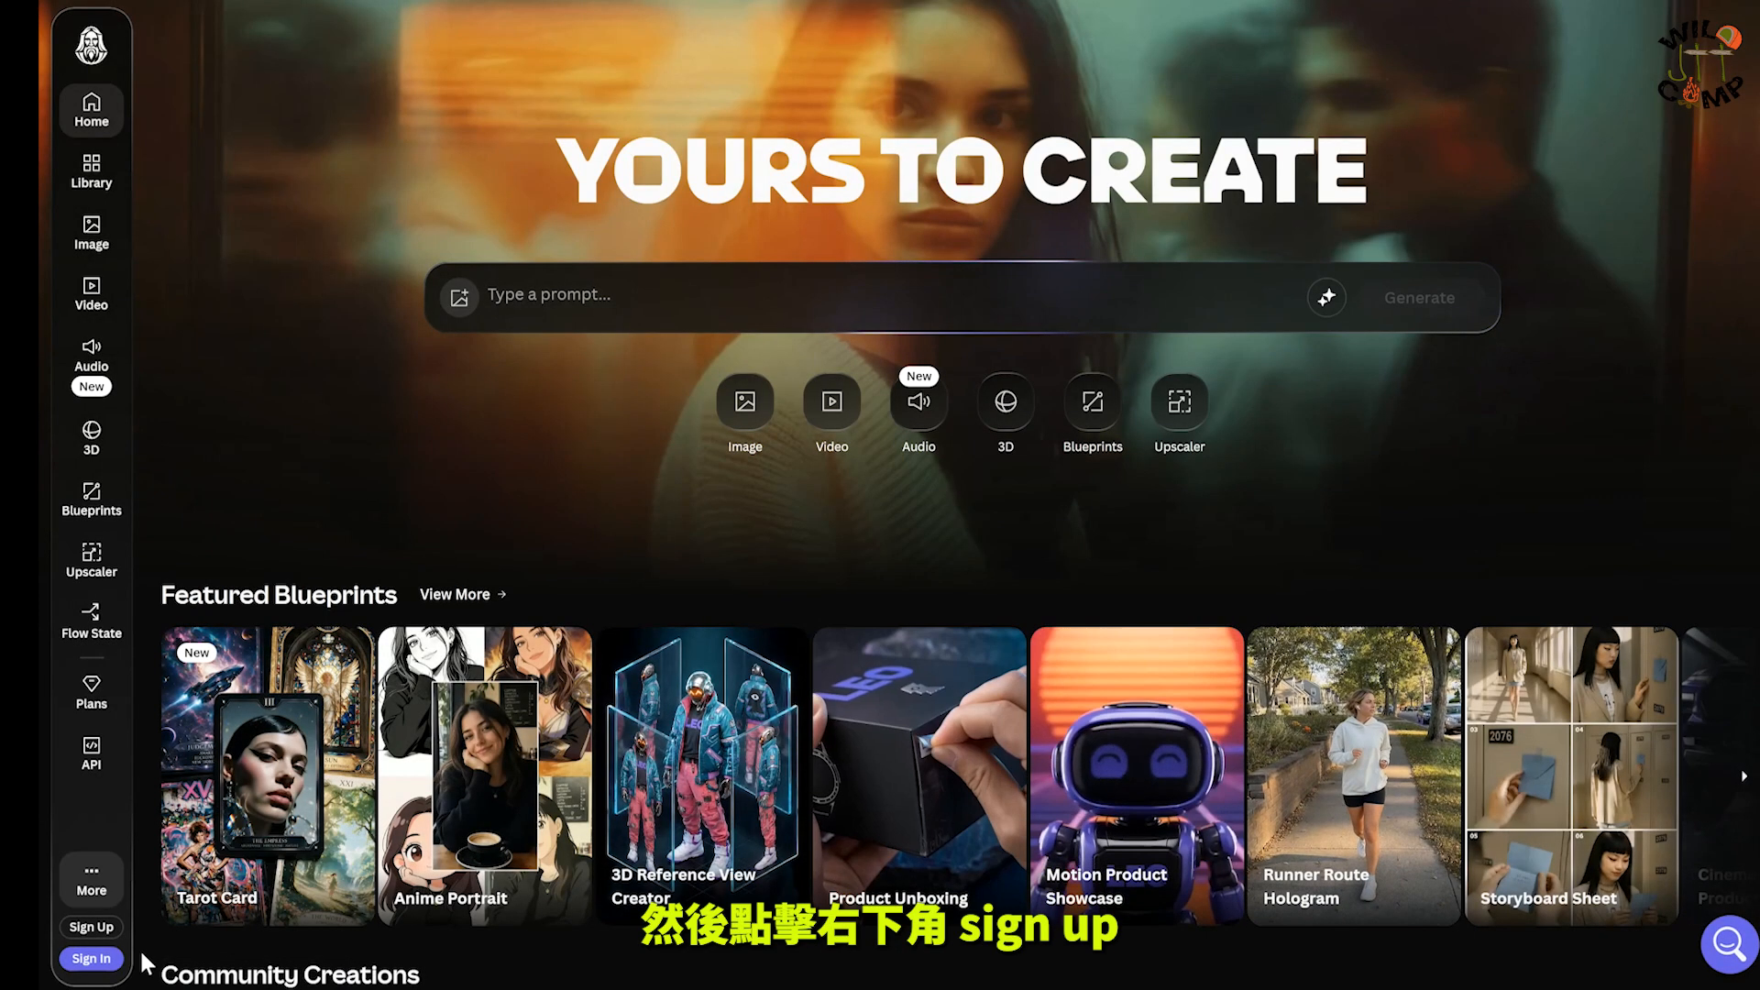
click(91, 957)
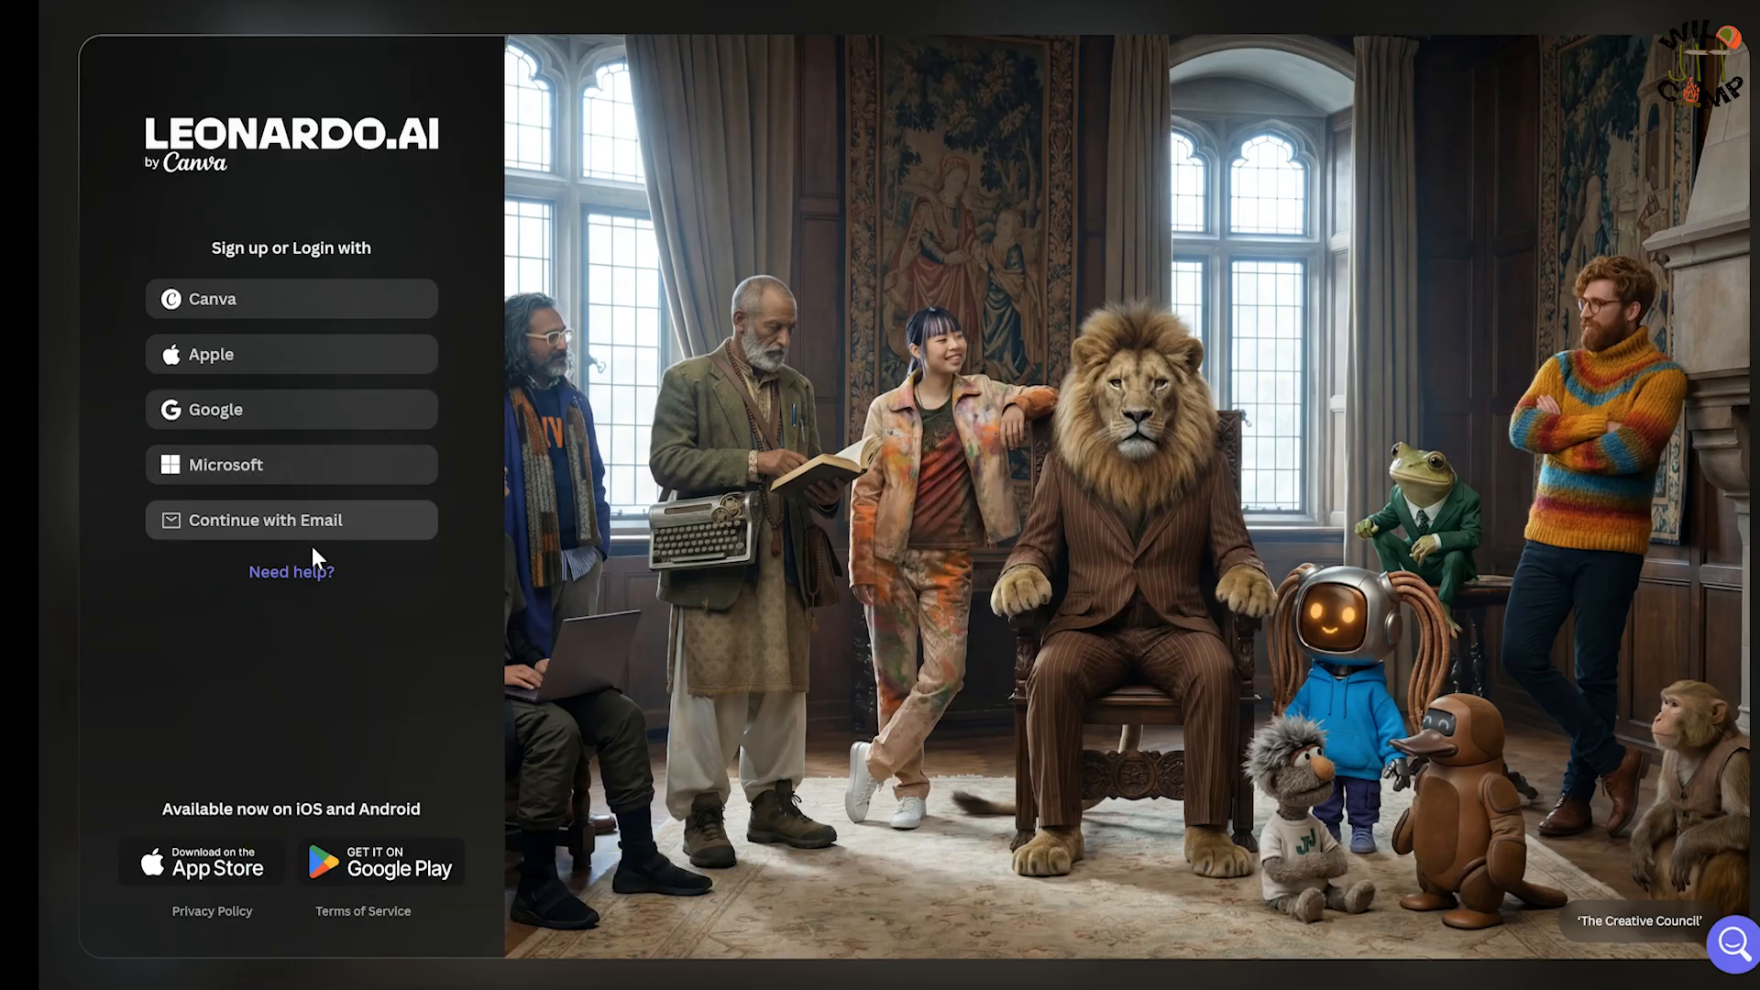
click(381, 536)
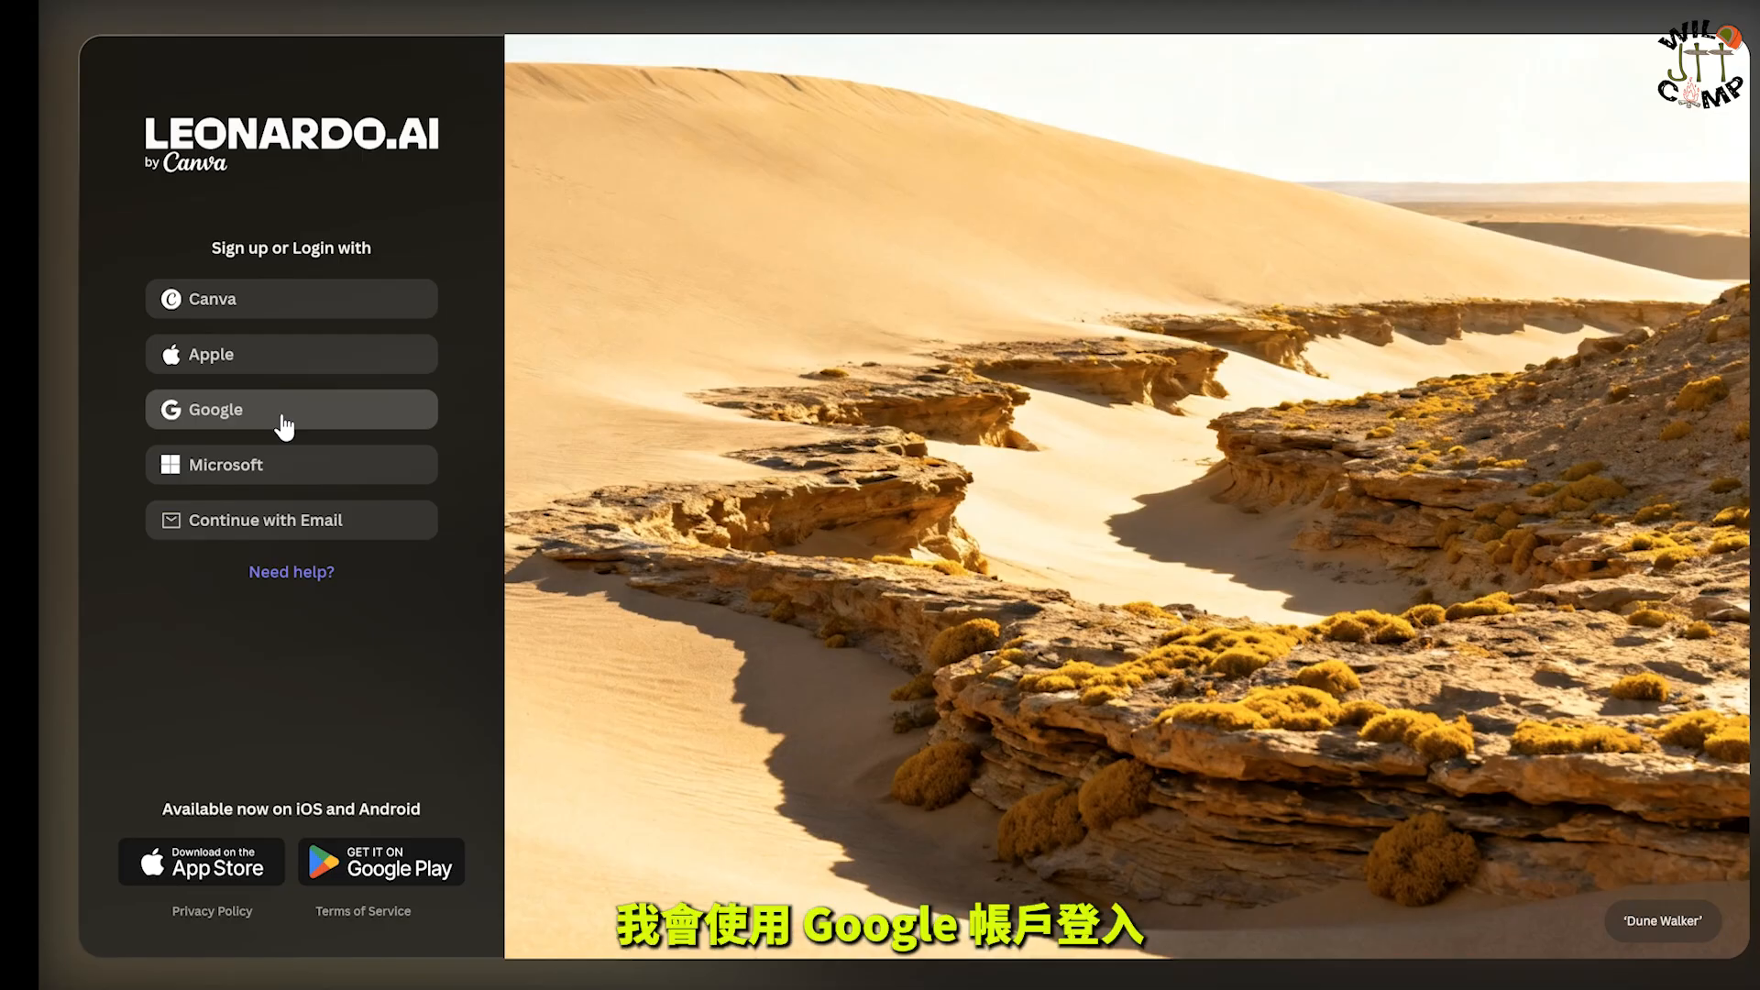
click(284, 420)
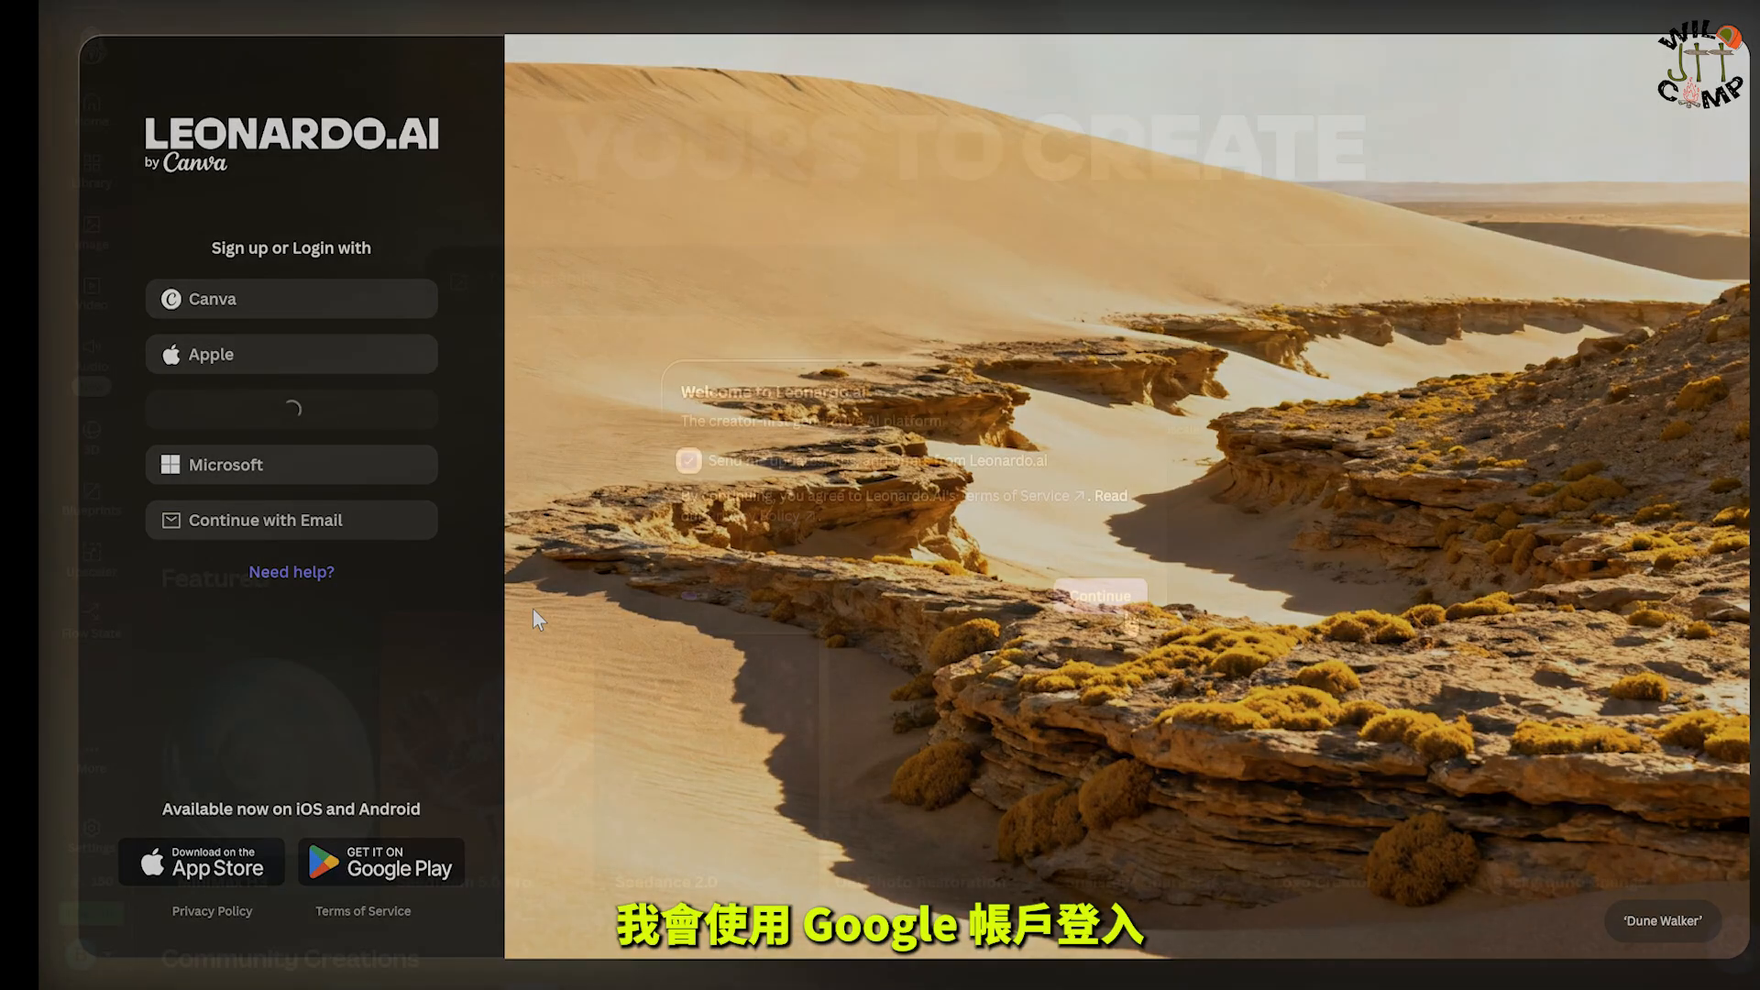
click(1127, 611)
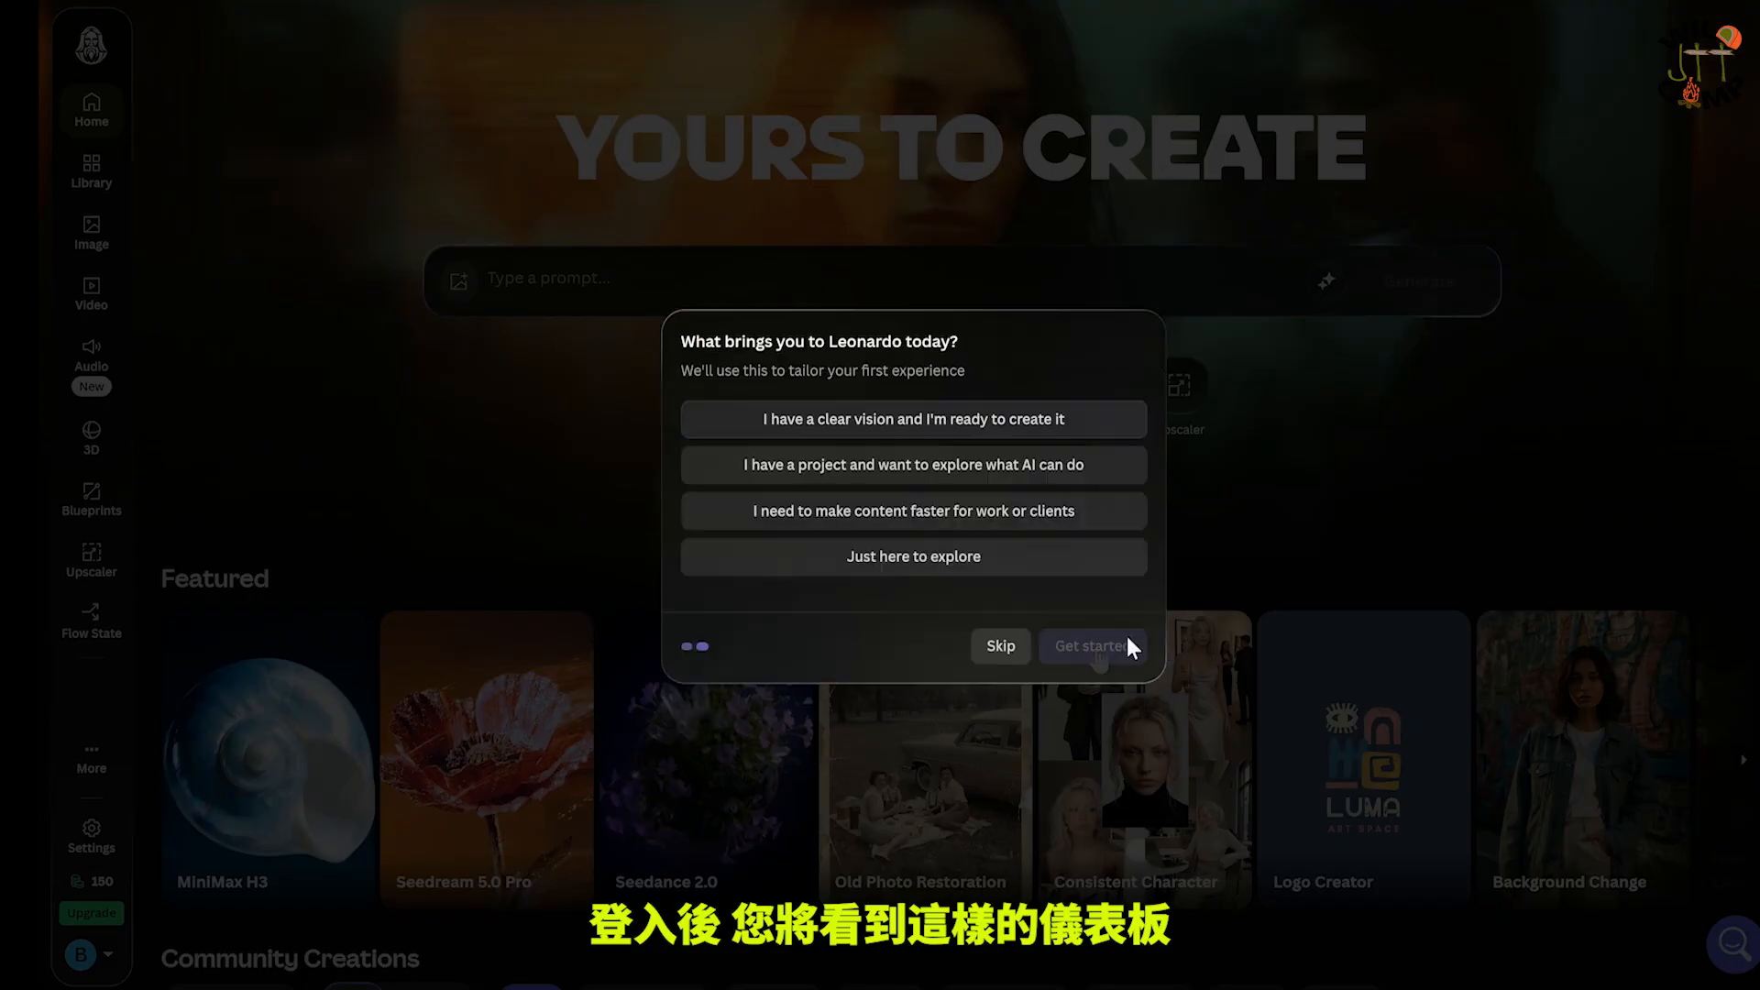
click(1102, 649)
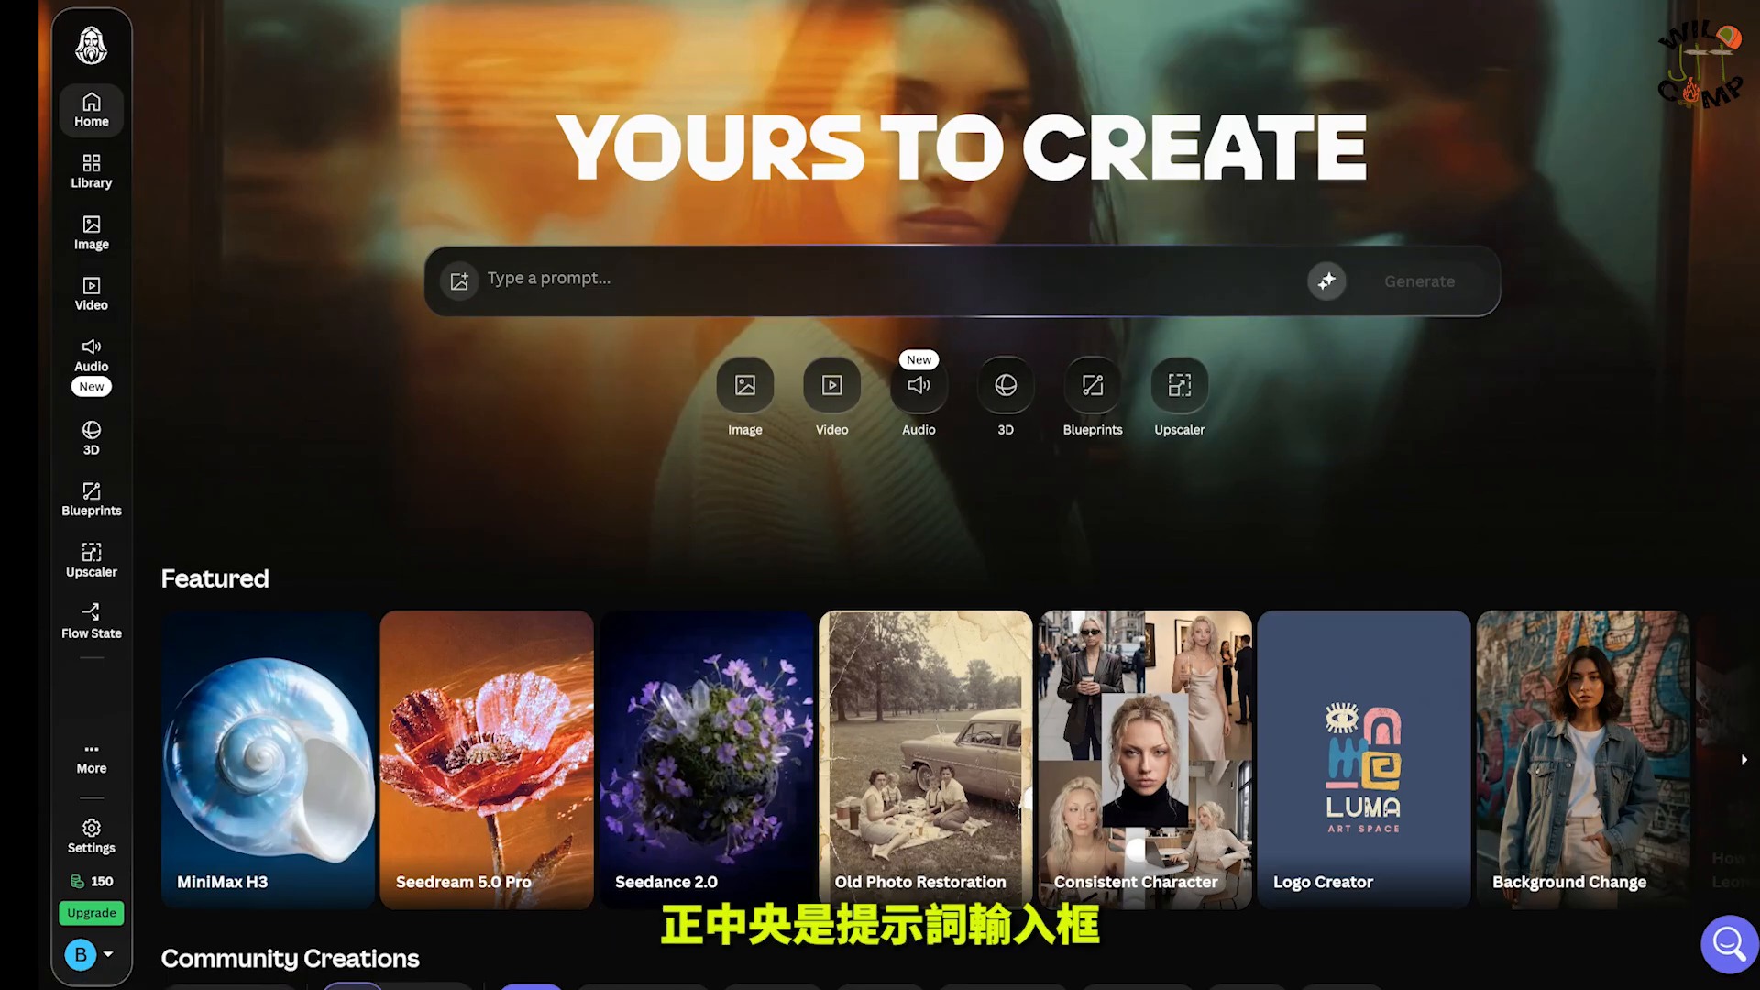
Step: Examine the home page prompt box and its image dimension options
click(618, 276)
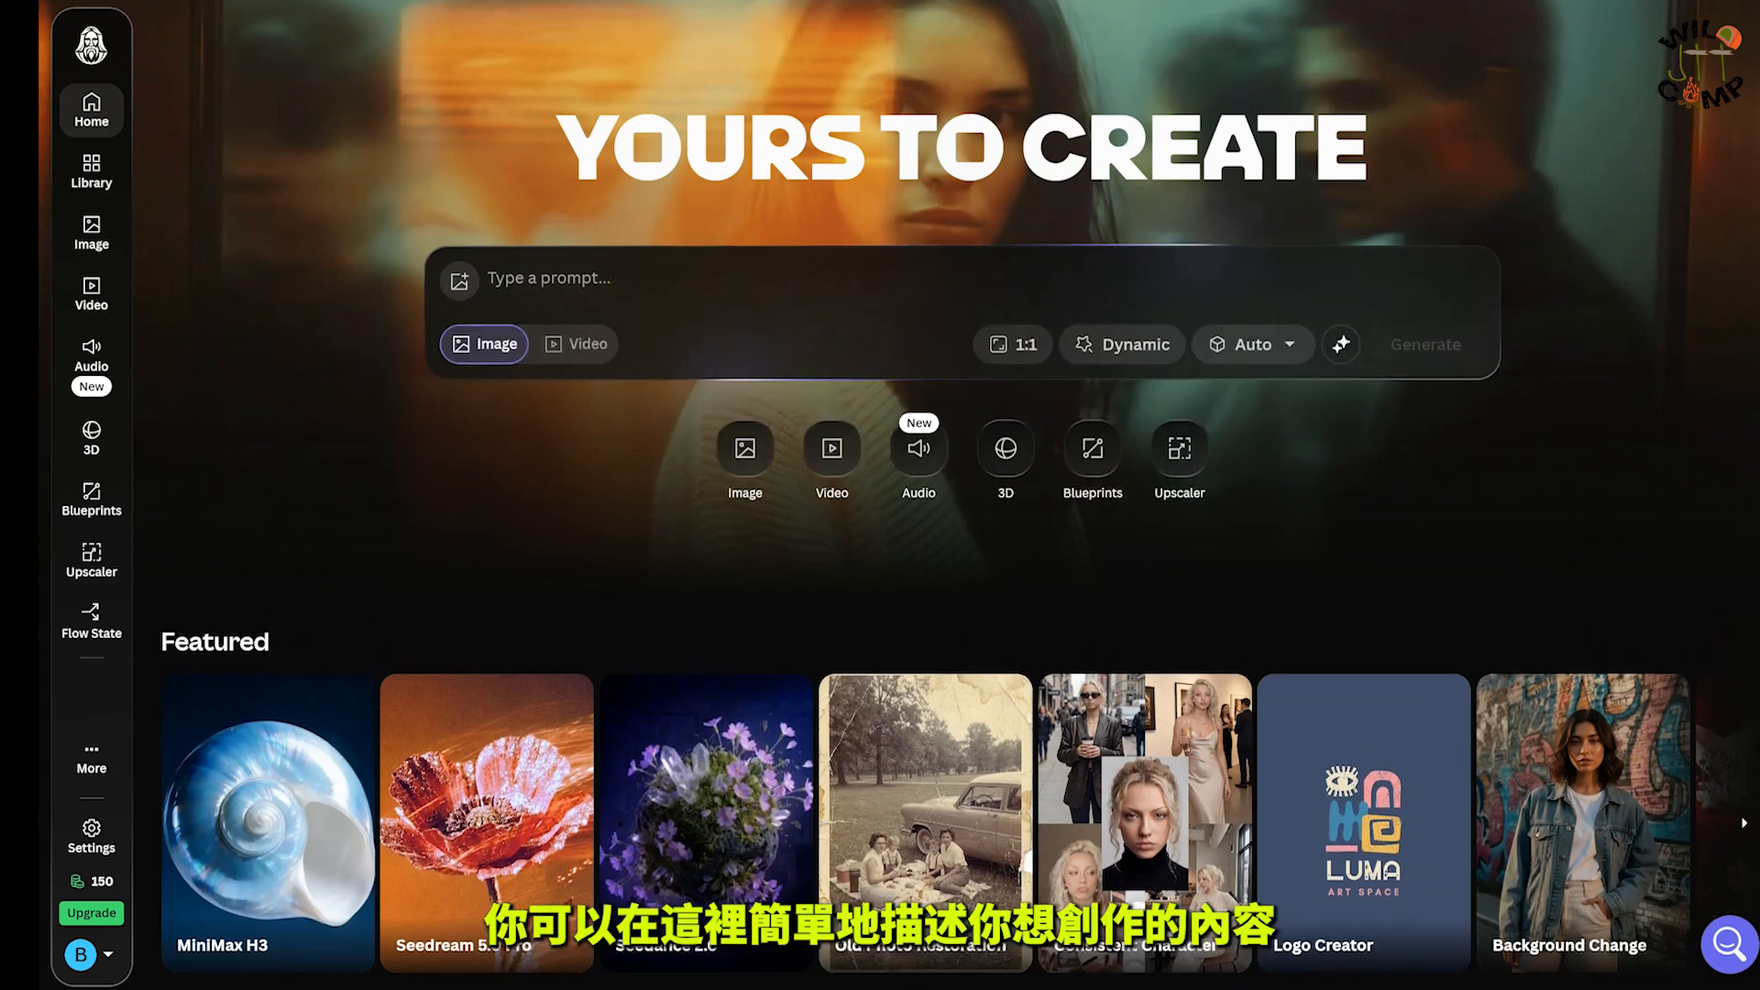
click(1024, 348)
click(1023, 347)
click(917, 234)
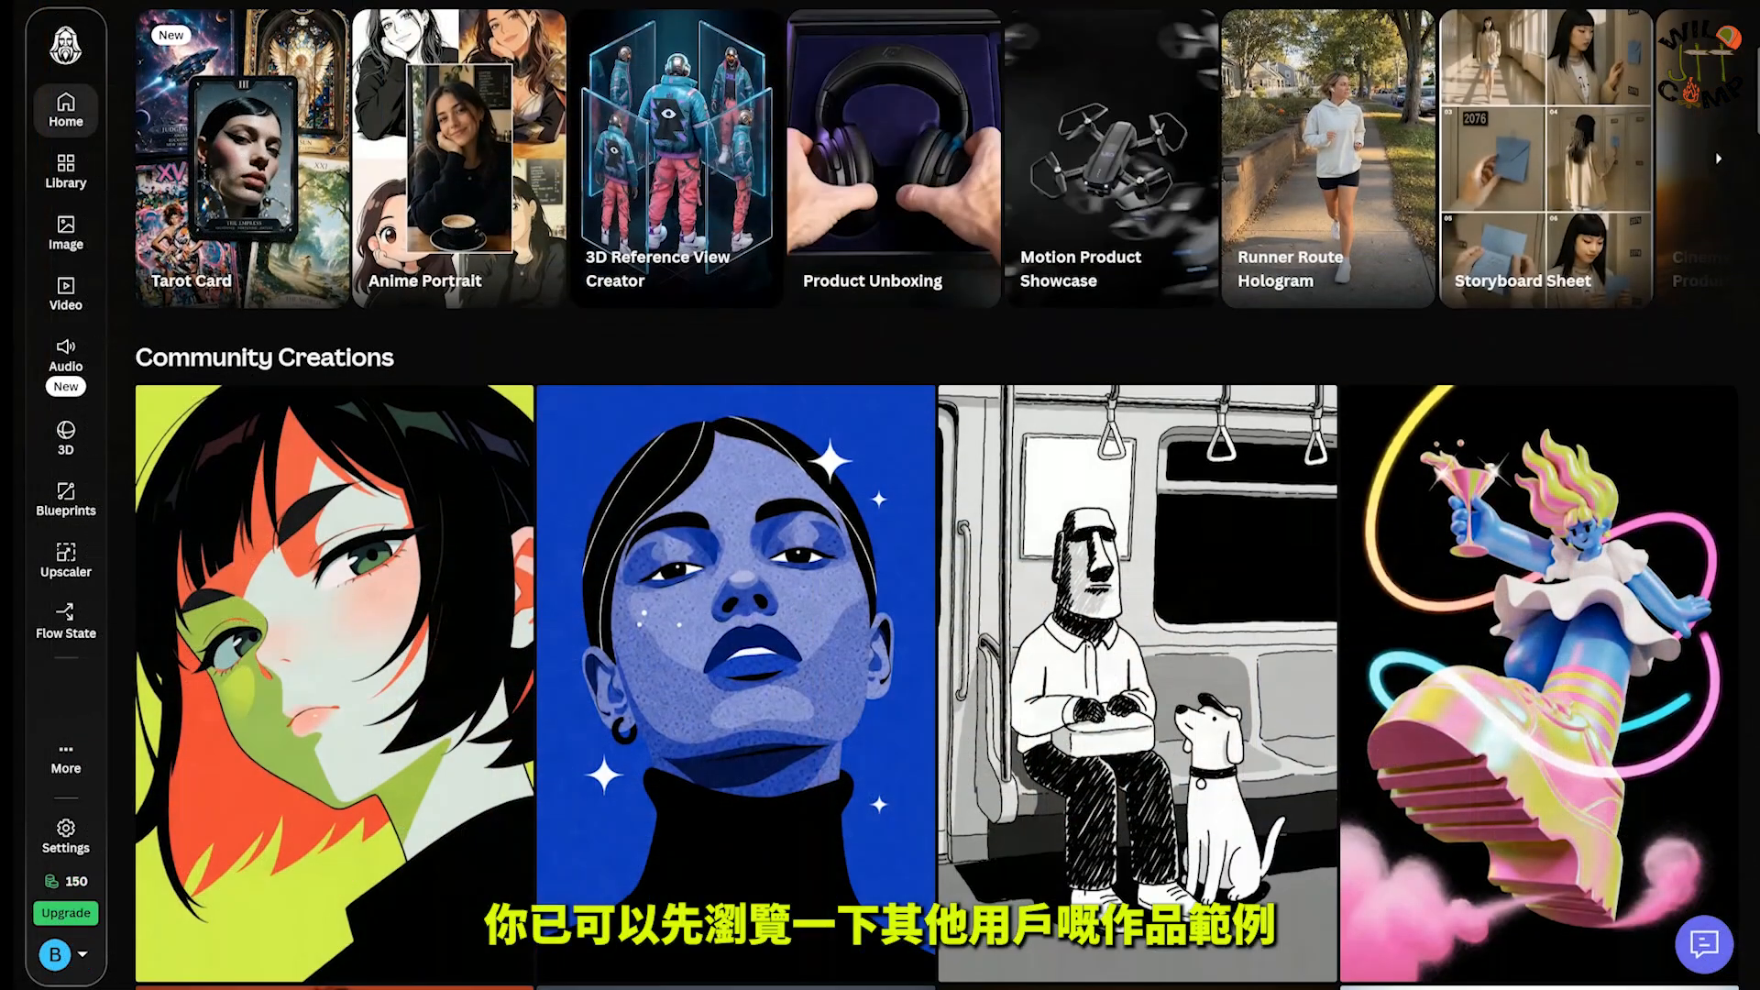
Step: Browse the Community Creations and open the black fluffy Persian cat image
scroll(938, 495, down, 10)
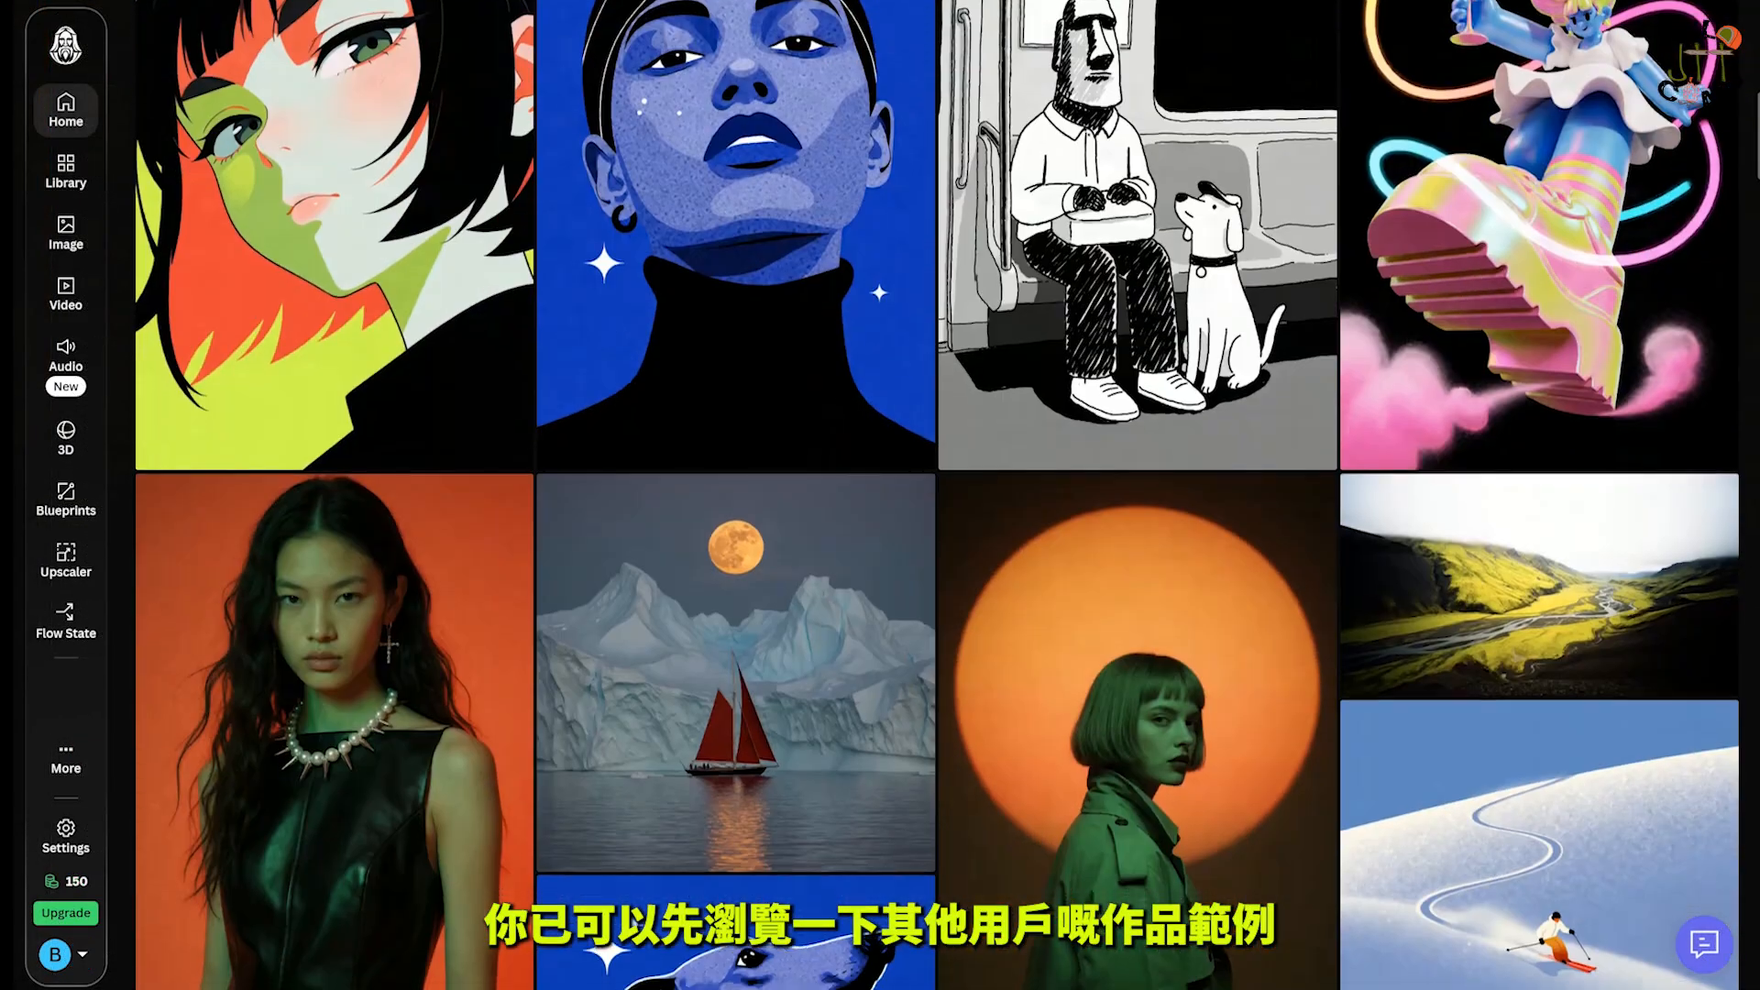
scroll(938, 495, down, 7)
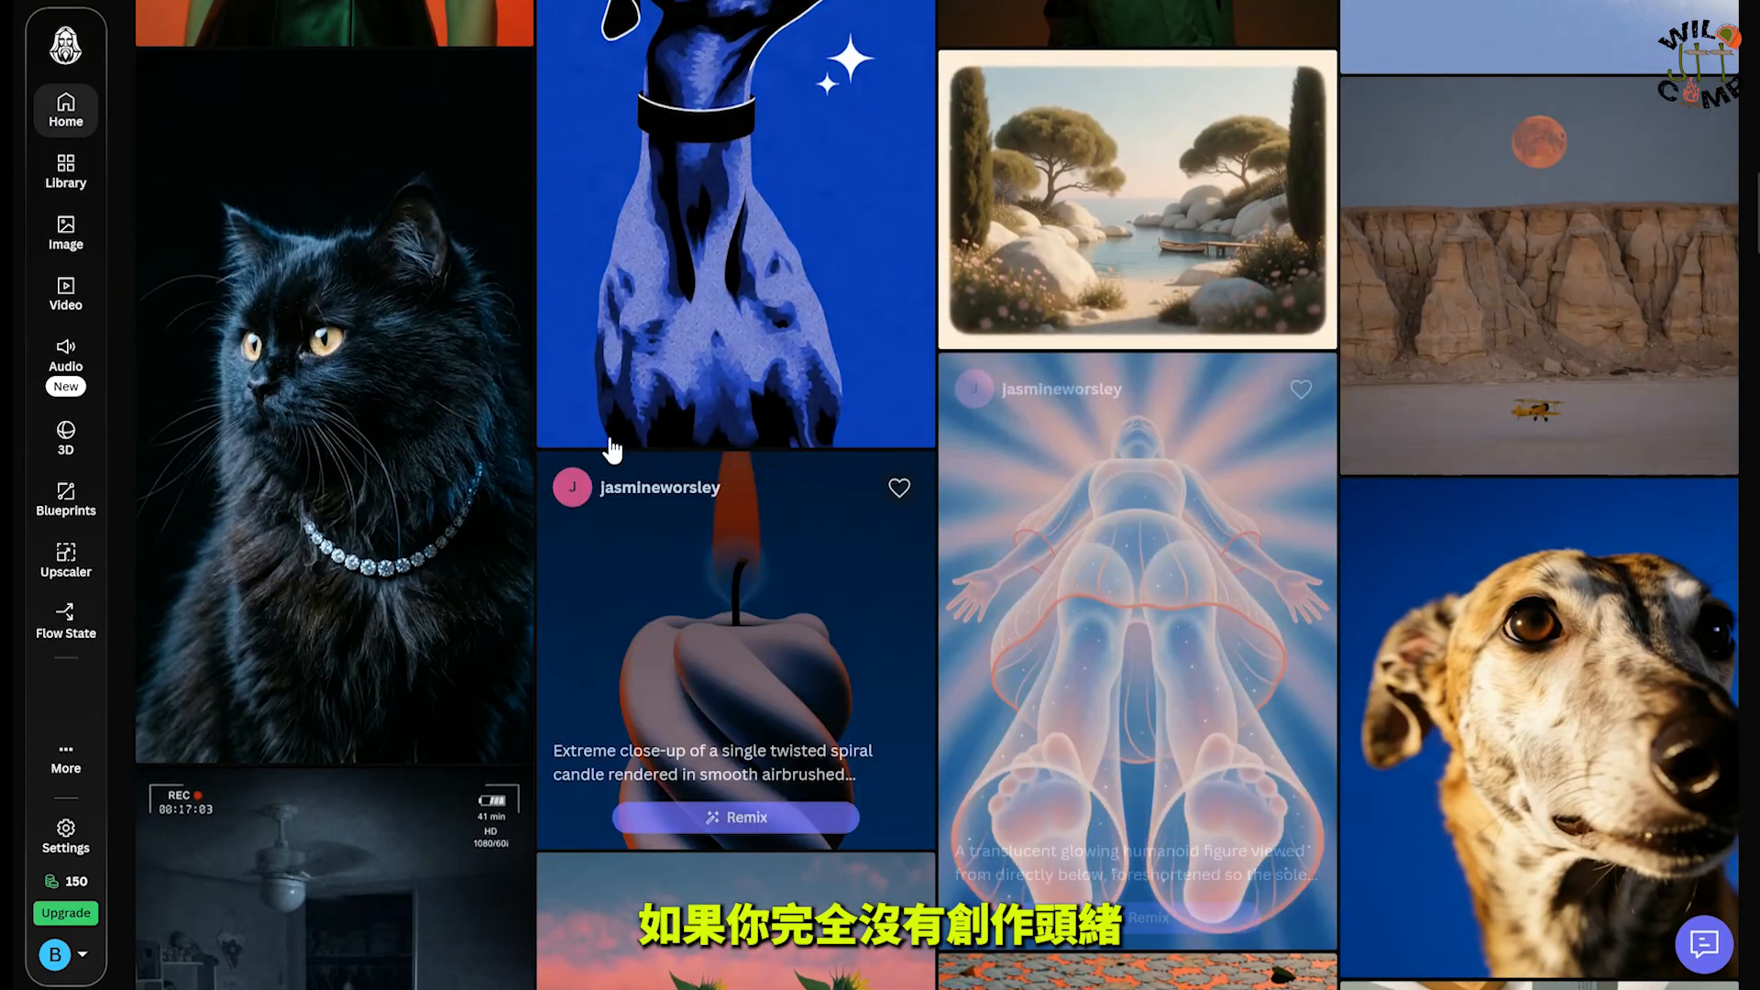
mouse_move(415, 413)
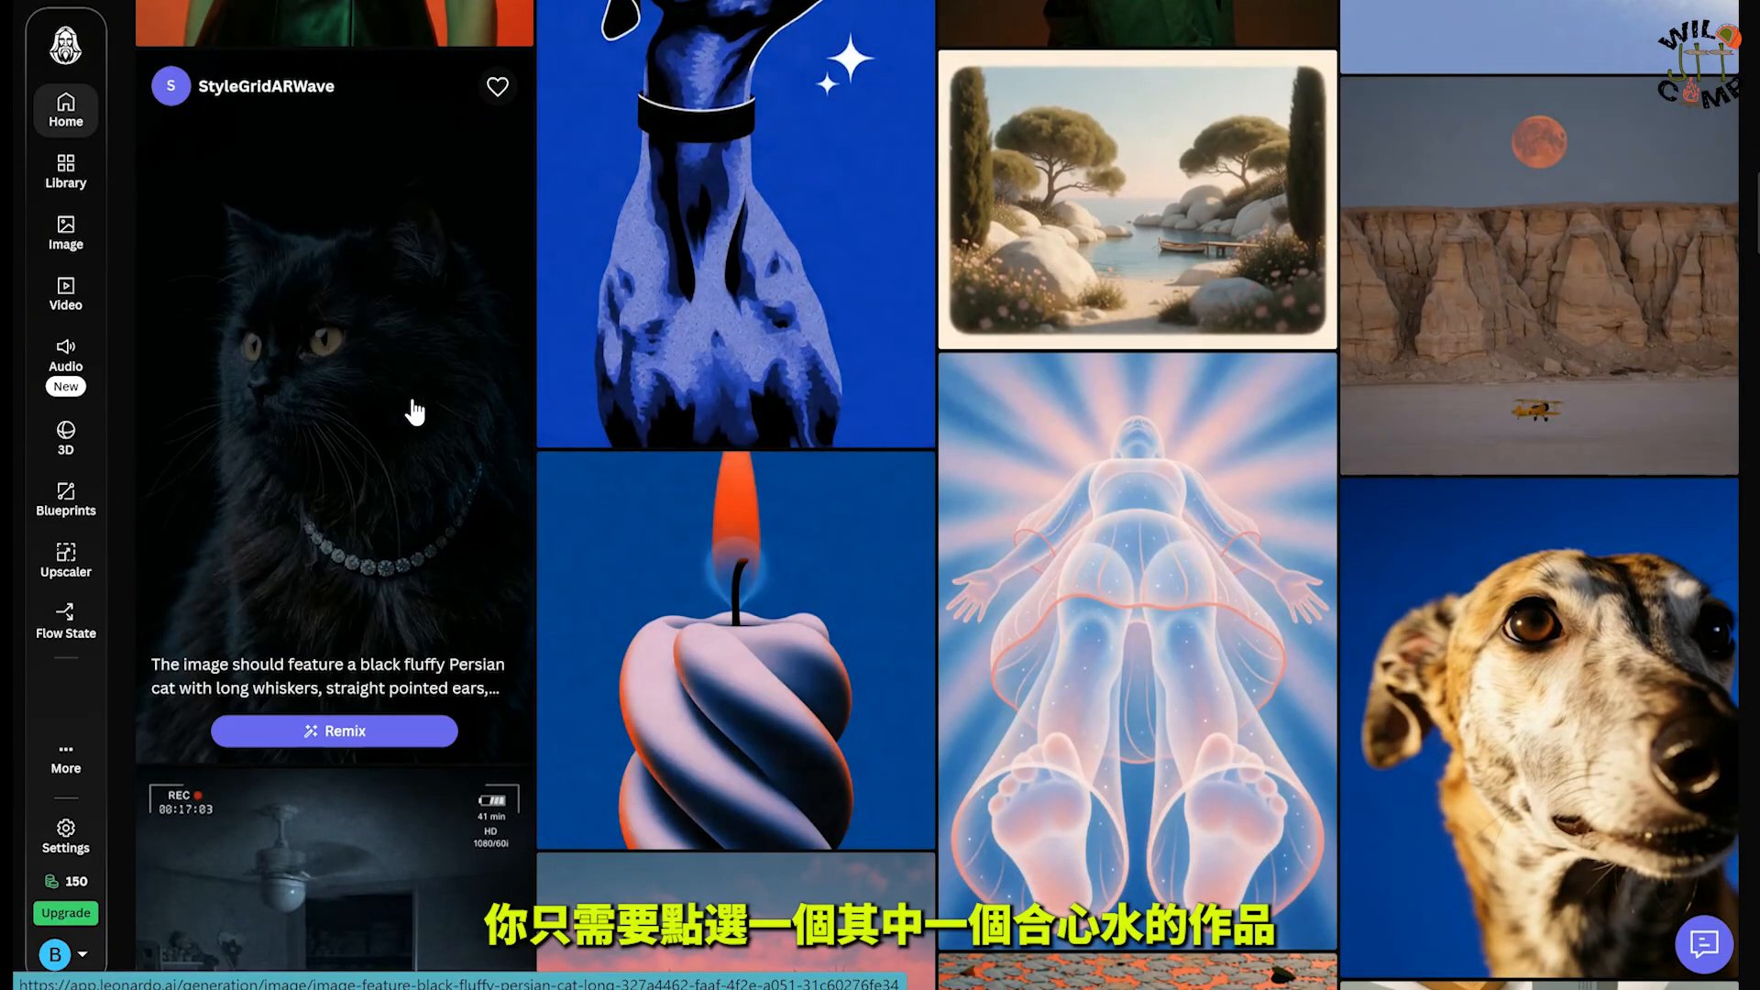
click(412, 399)
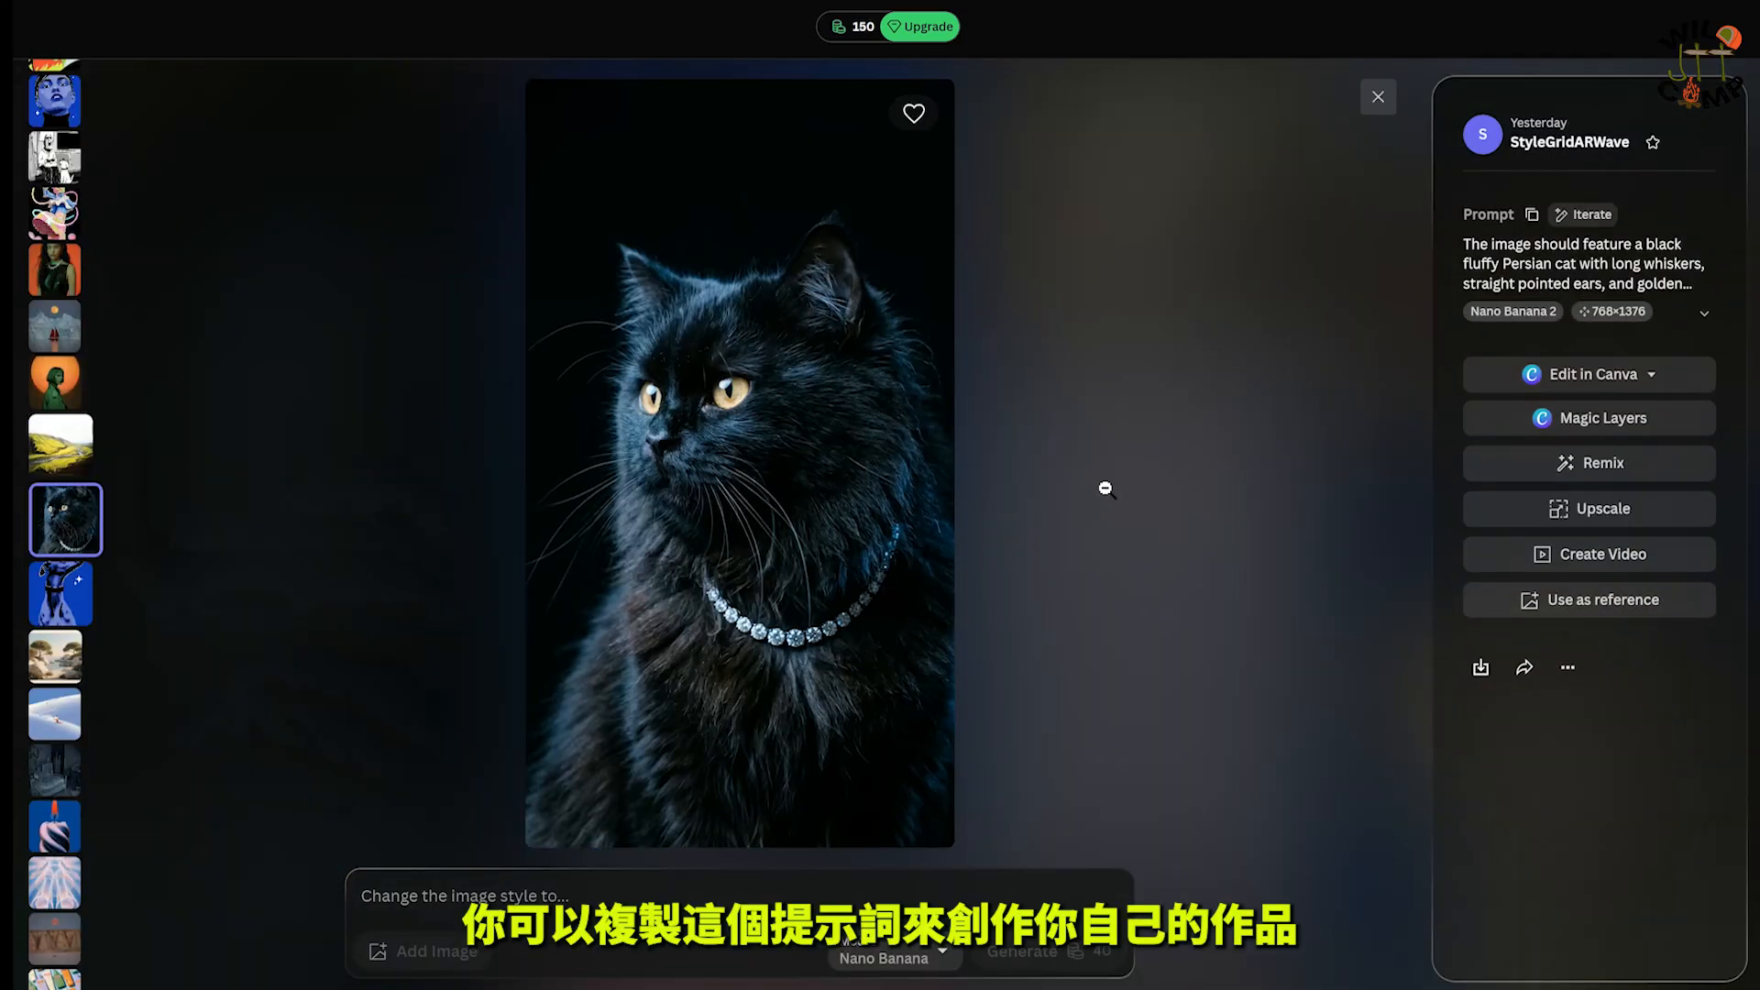
Step: Expand the cat image's prompt details and read the full prompt
click(1707, 315)
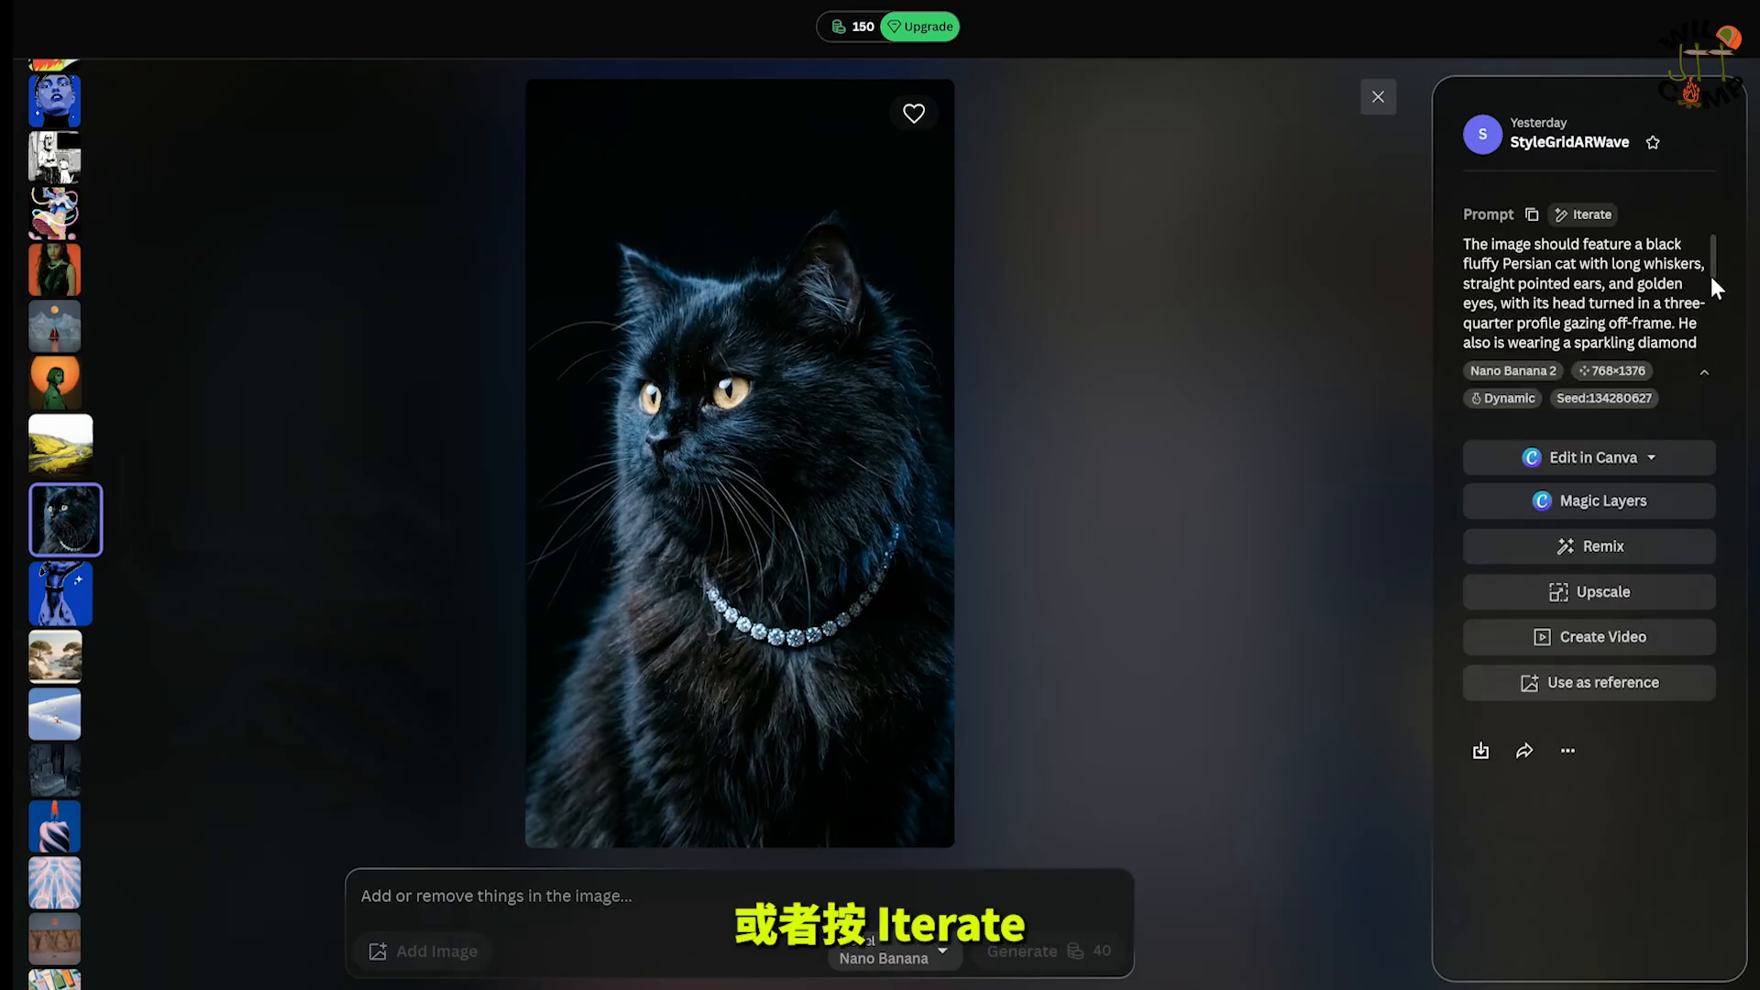
scroll(1709, 275, down, 3)
scroll(1713, 316, down, 5)
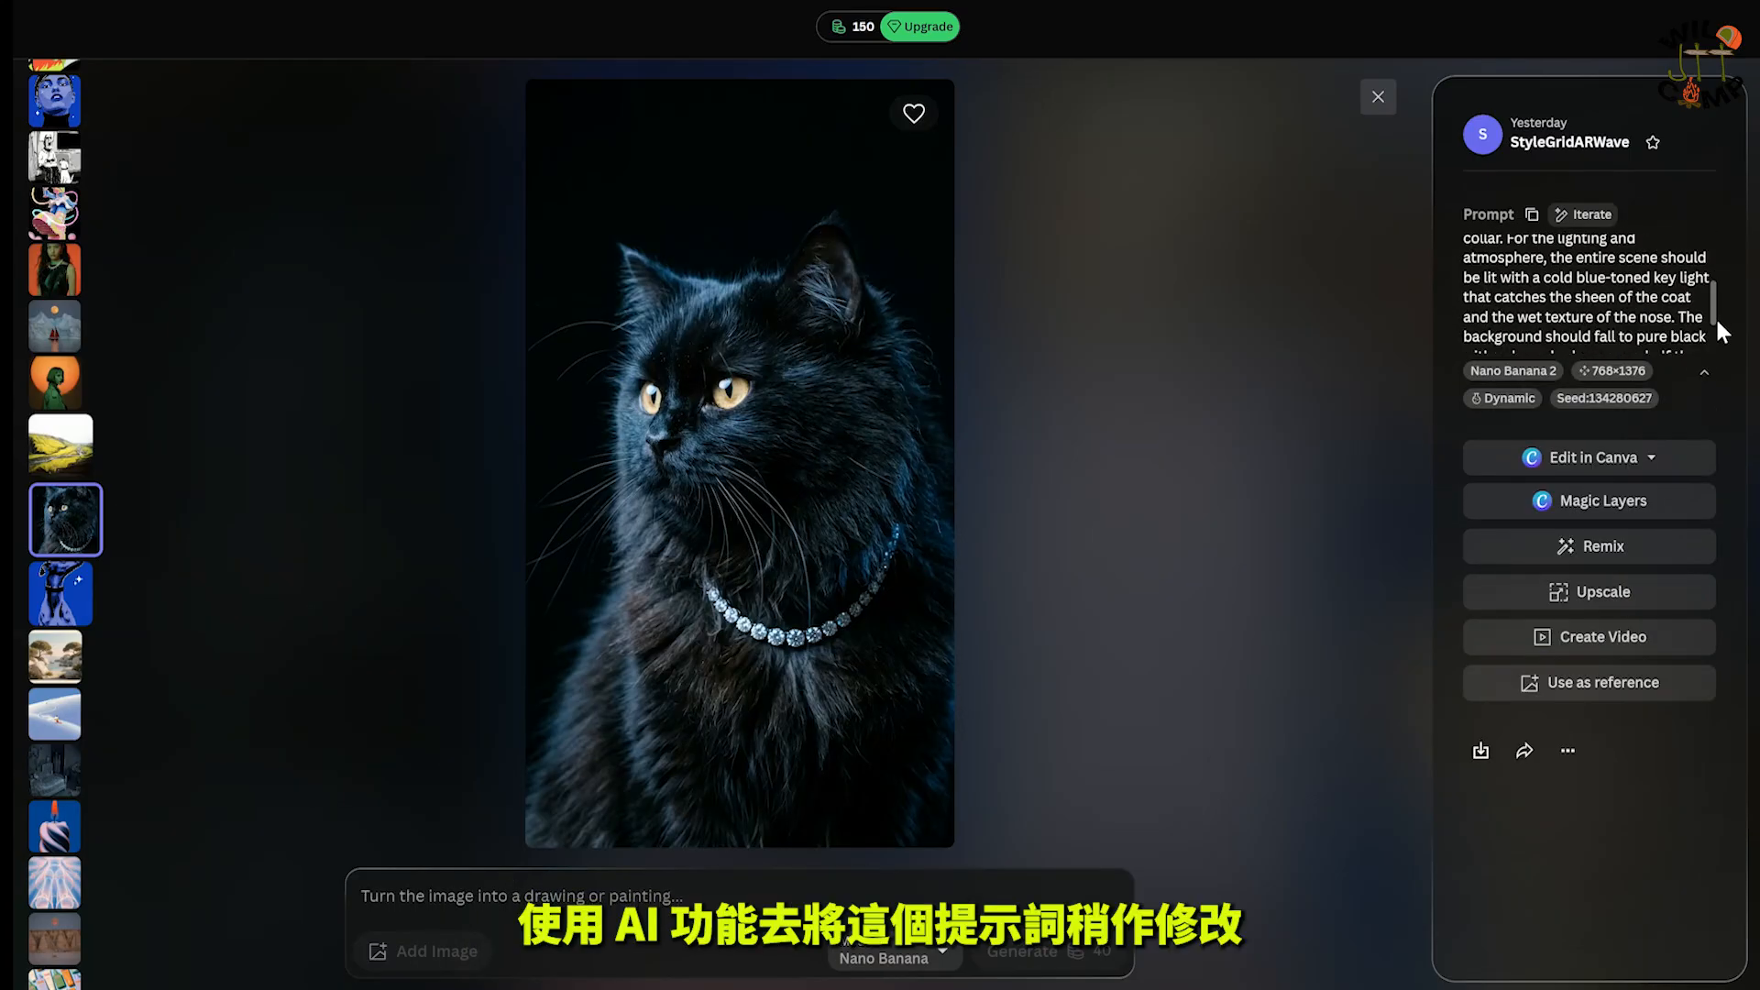
Step: Examine the Edit in Canva options and the additional actions offered for the cat image
click(1651, 461)
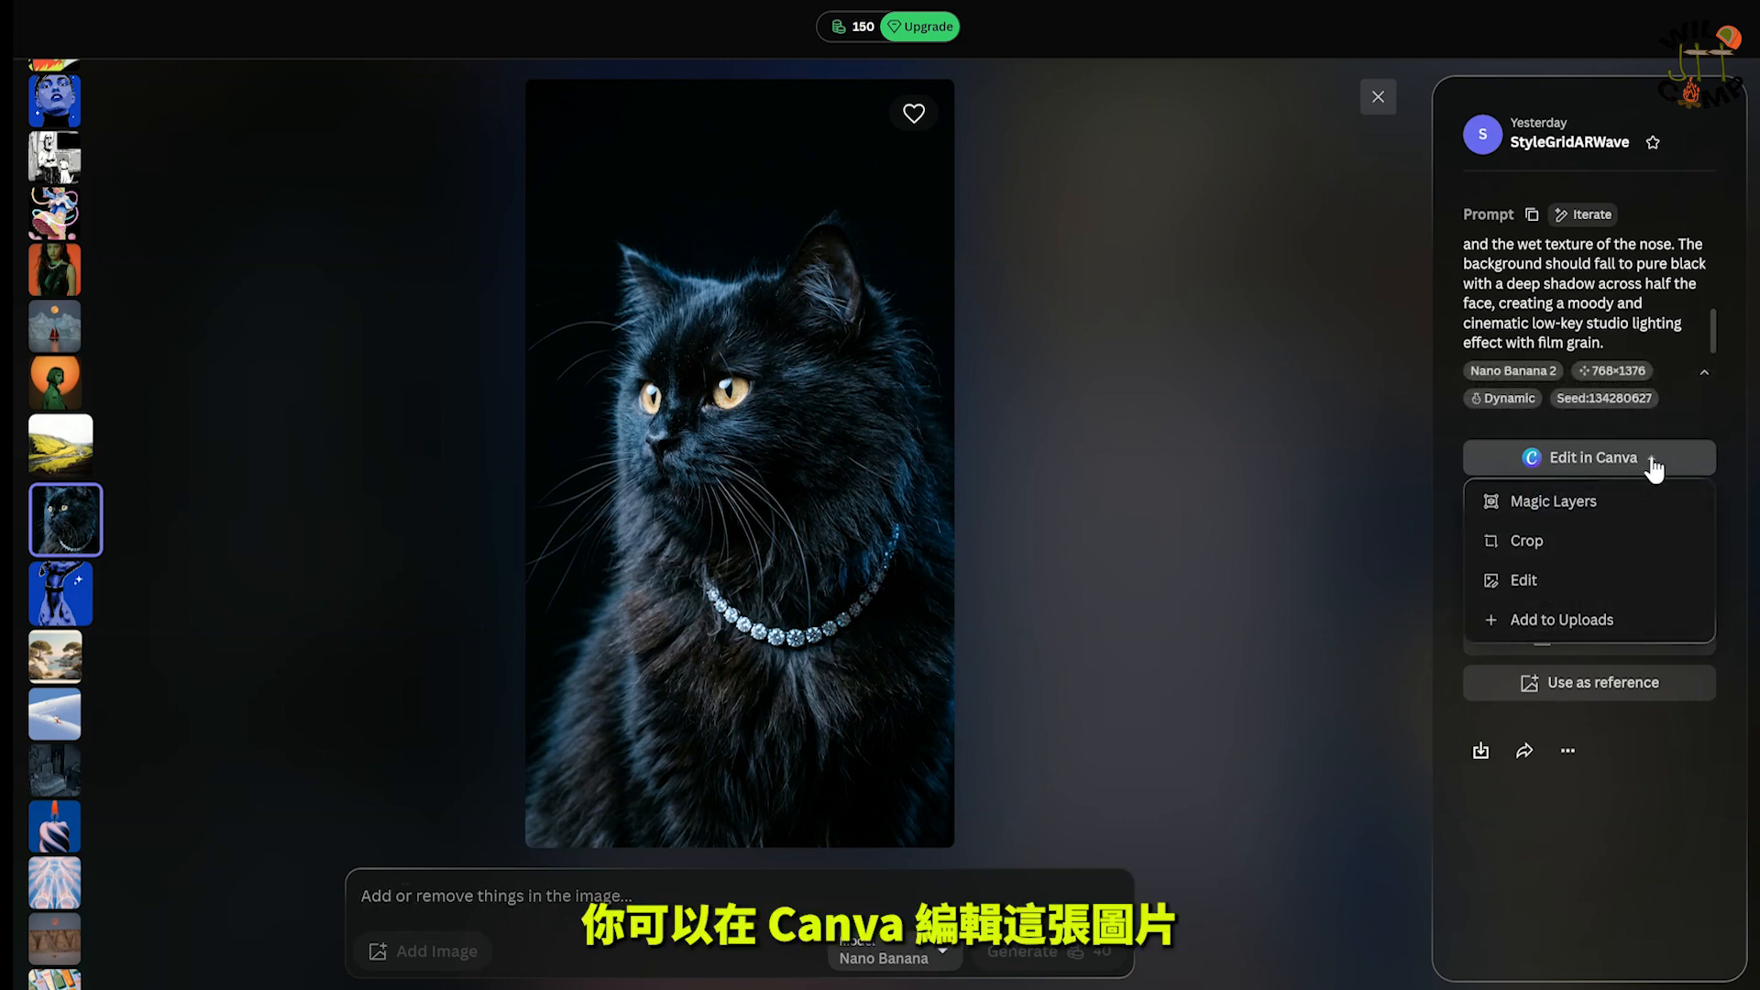
click(1652, 463)
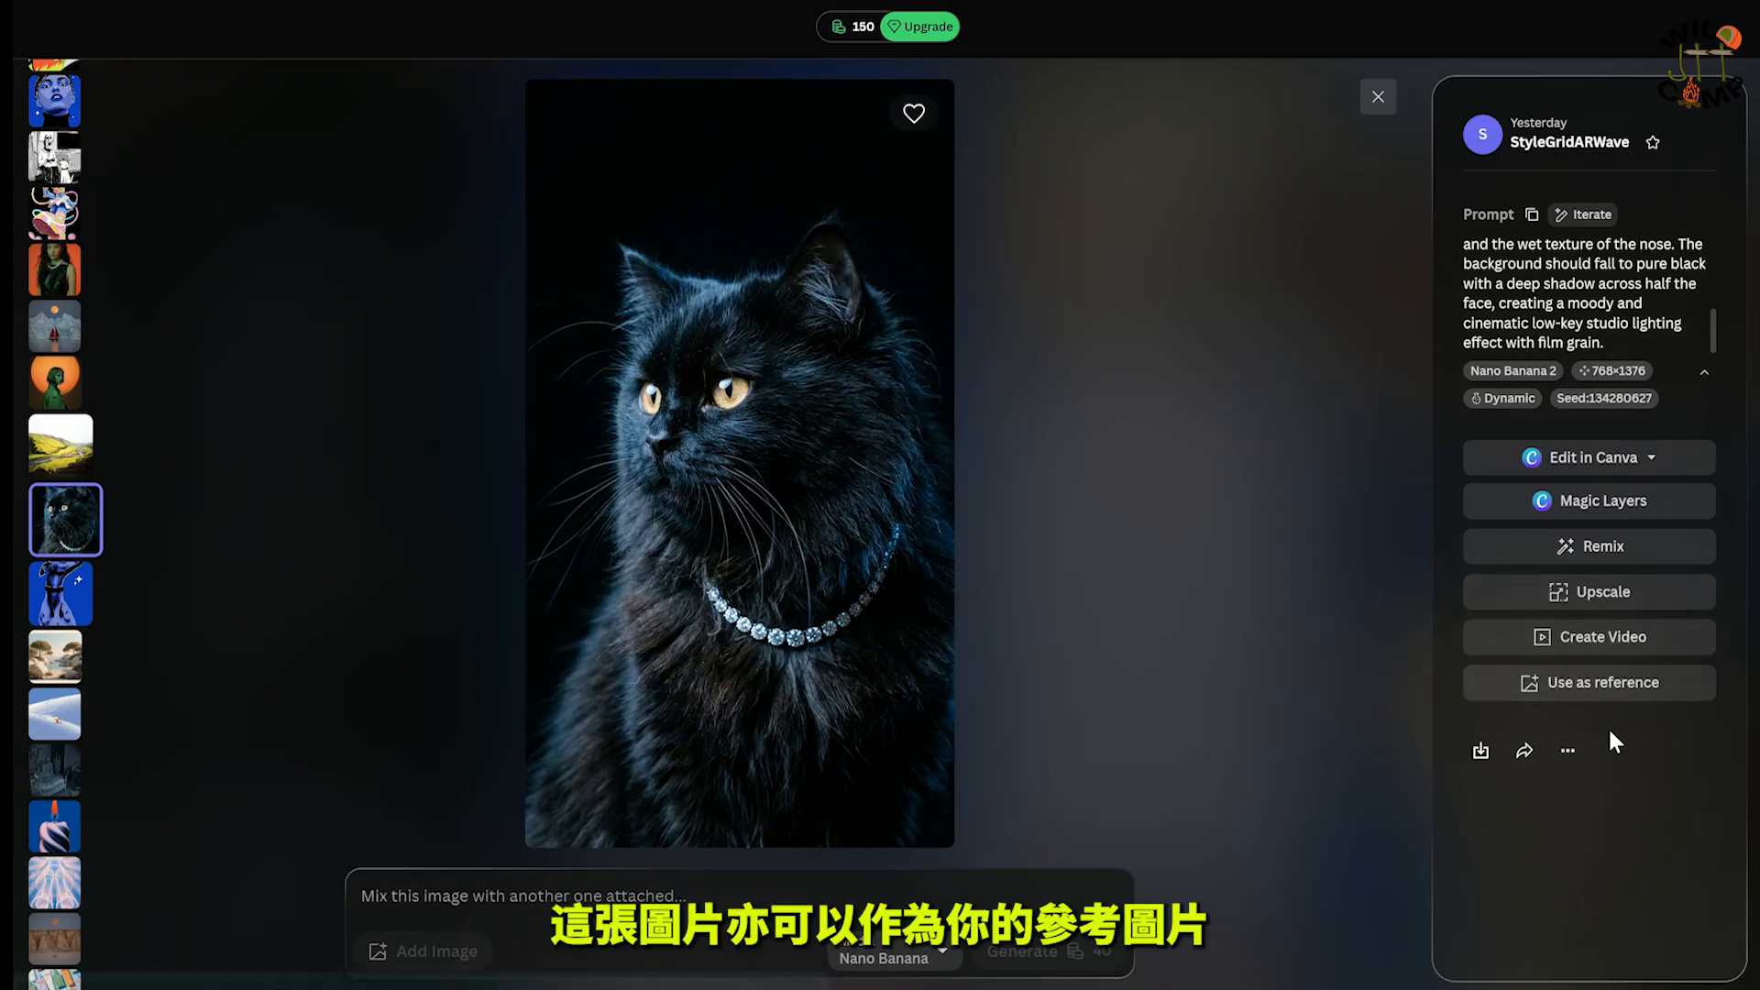
click(1568, 753)
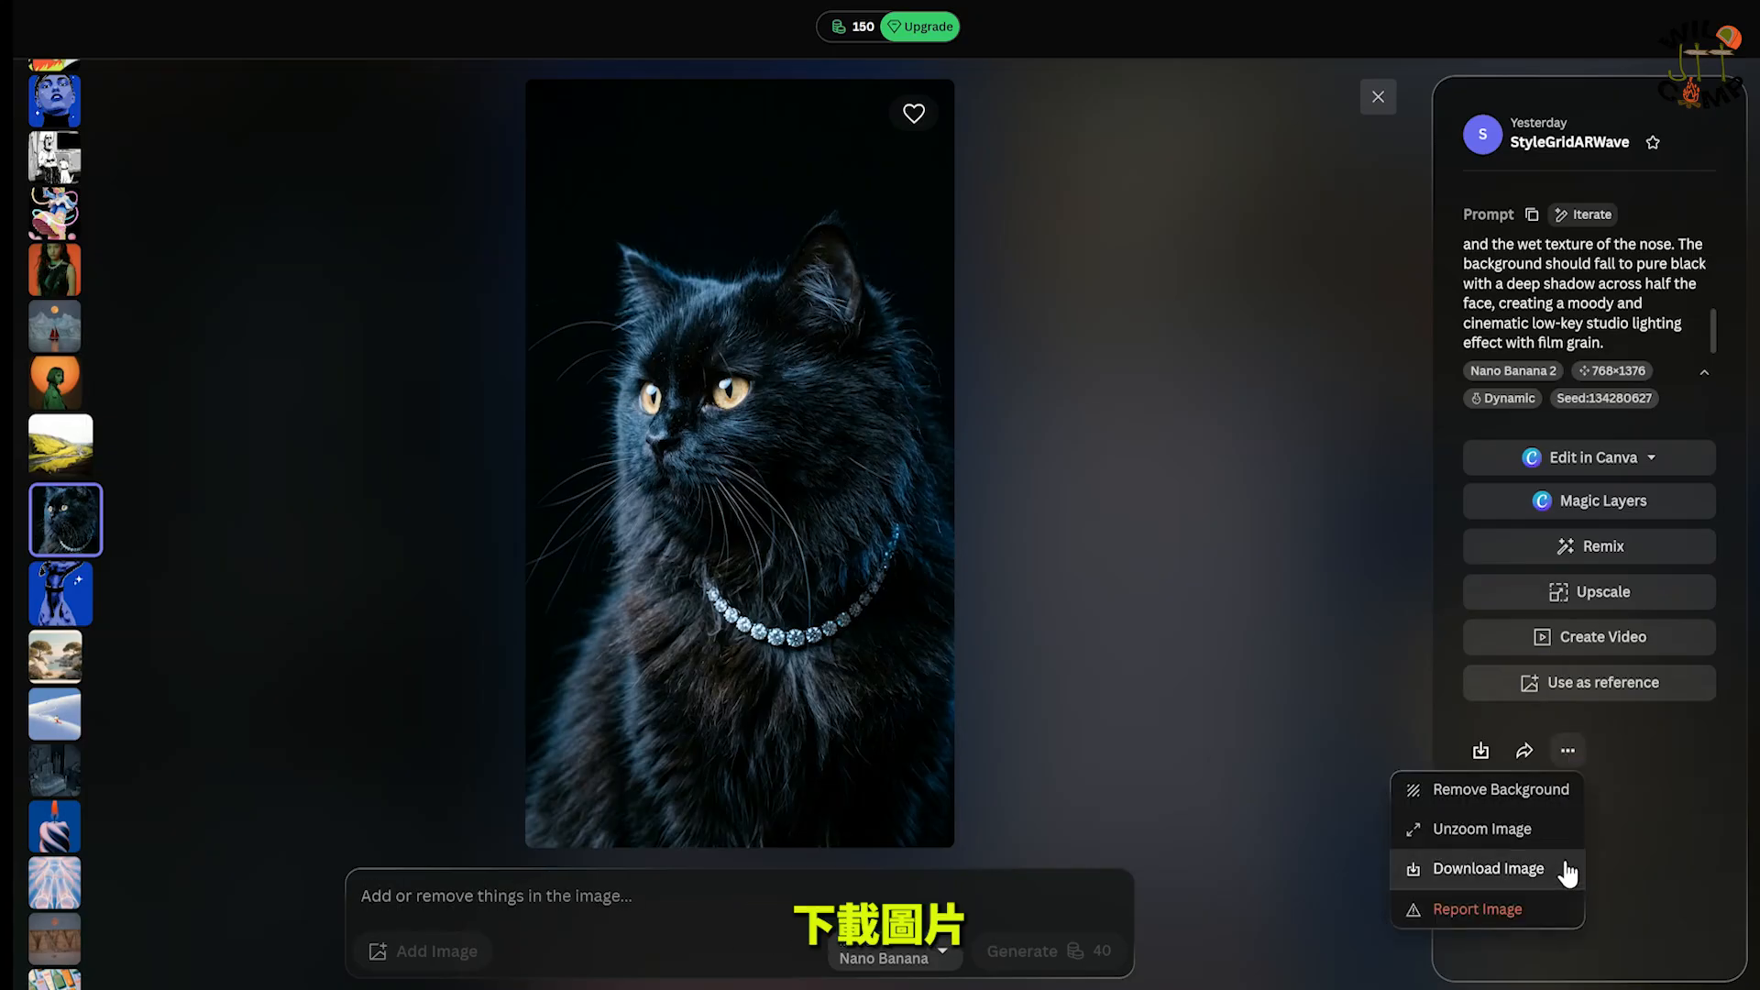
click(1575, 765)
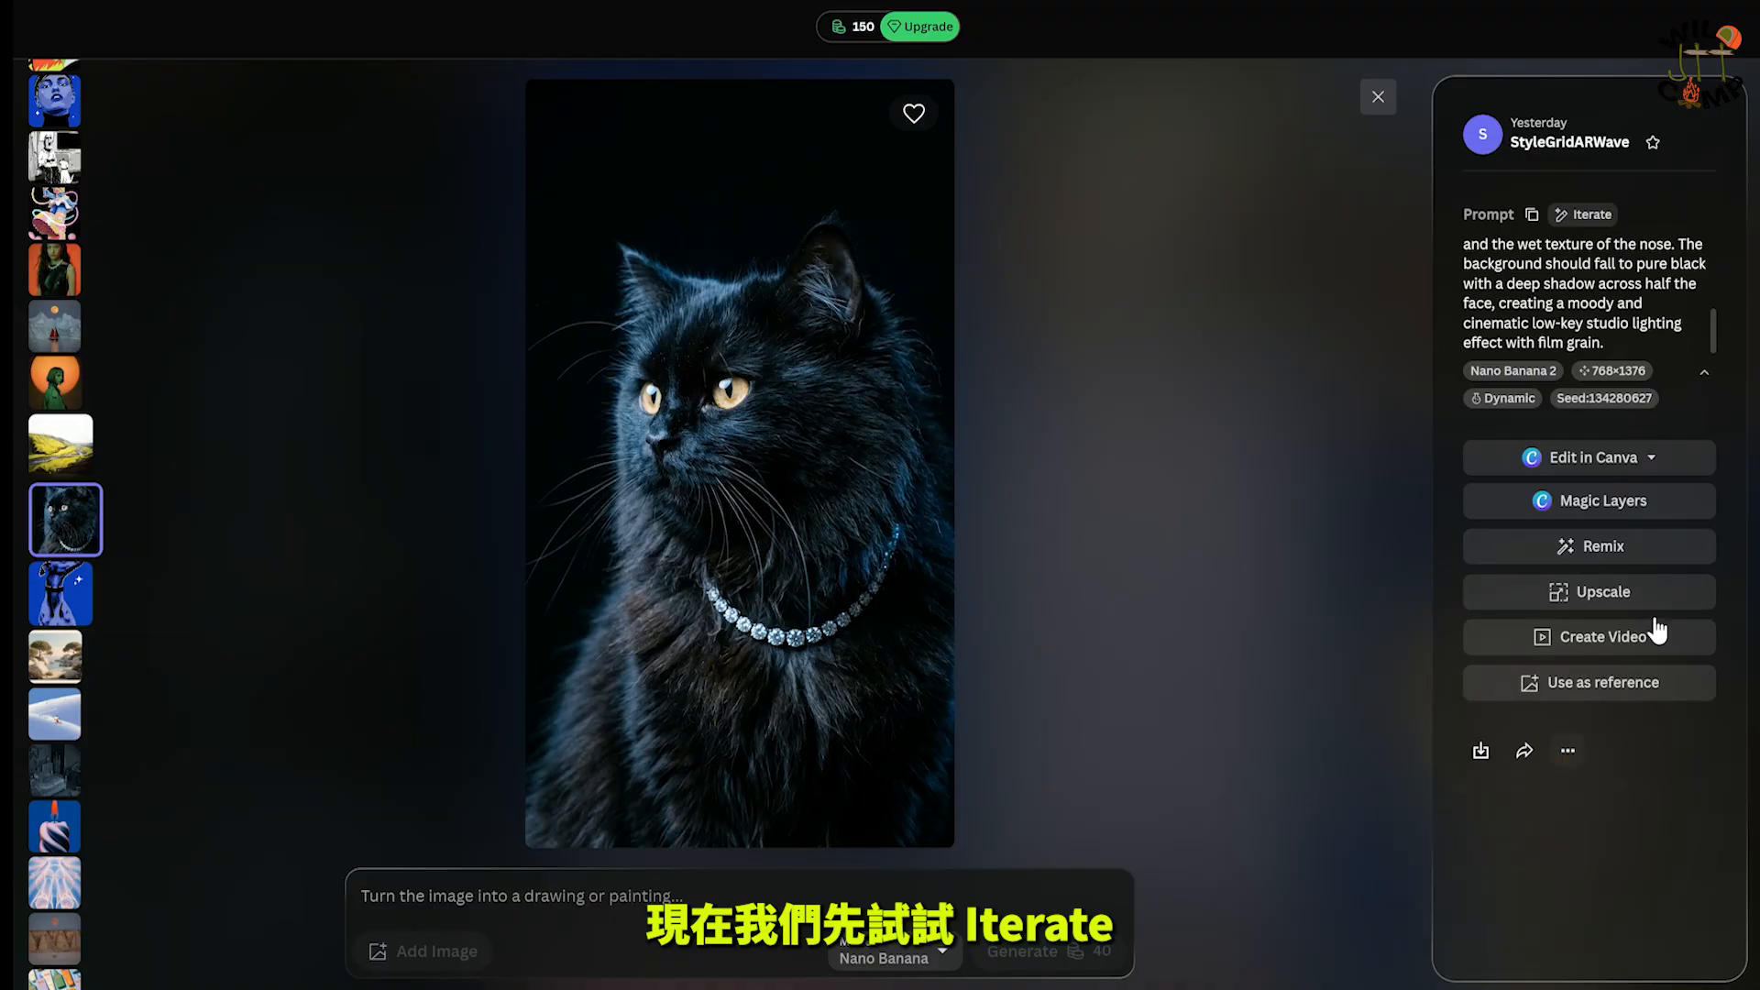
Step: Iterate on the cat image's prompt with the instruction "Turn the cat's fur white" and generate 1 image
click(1586, 215)
click(1393, 429)
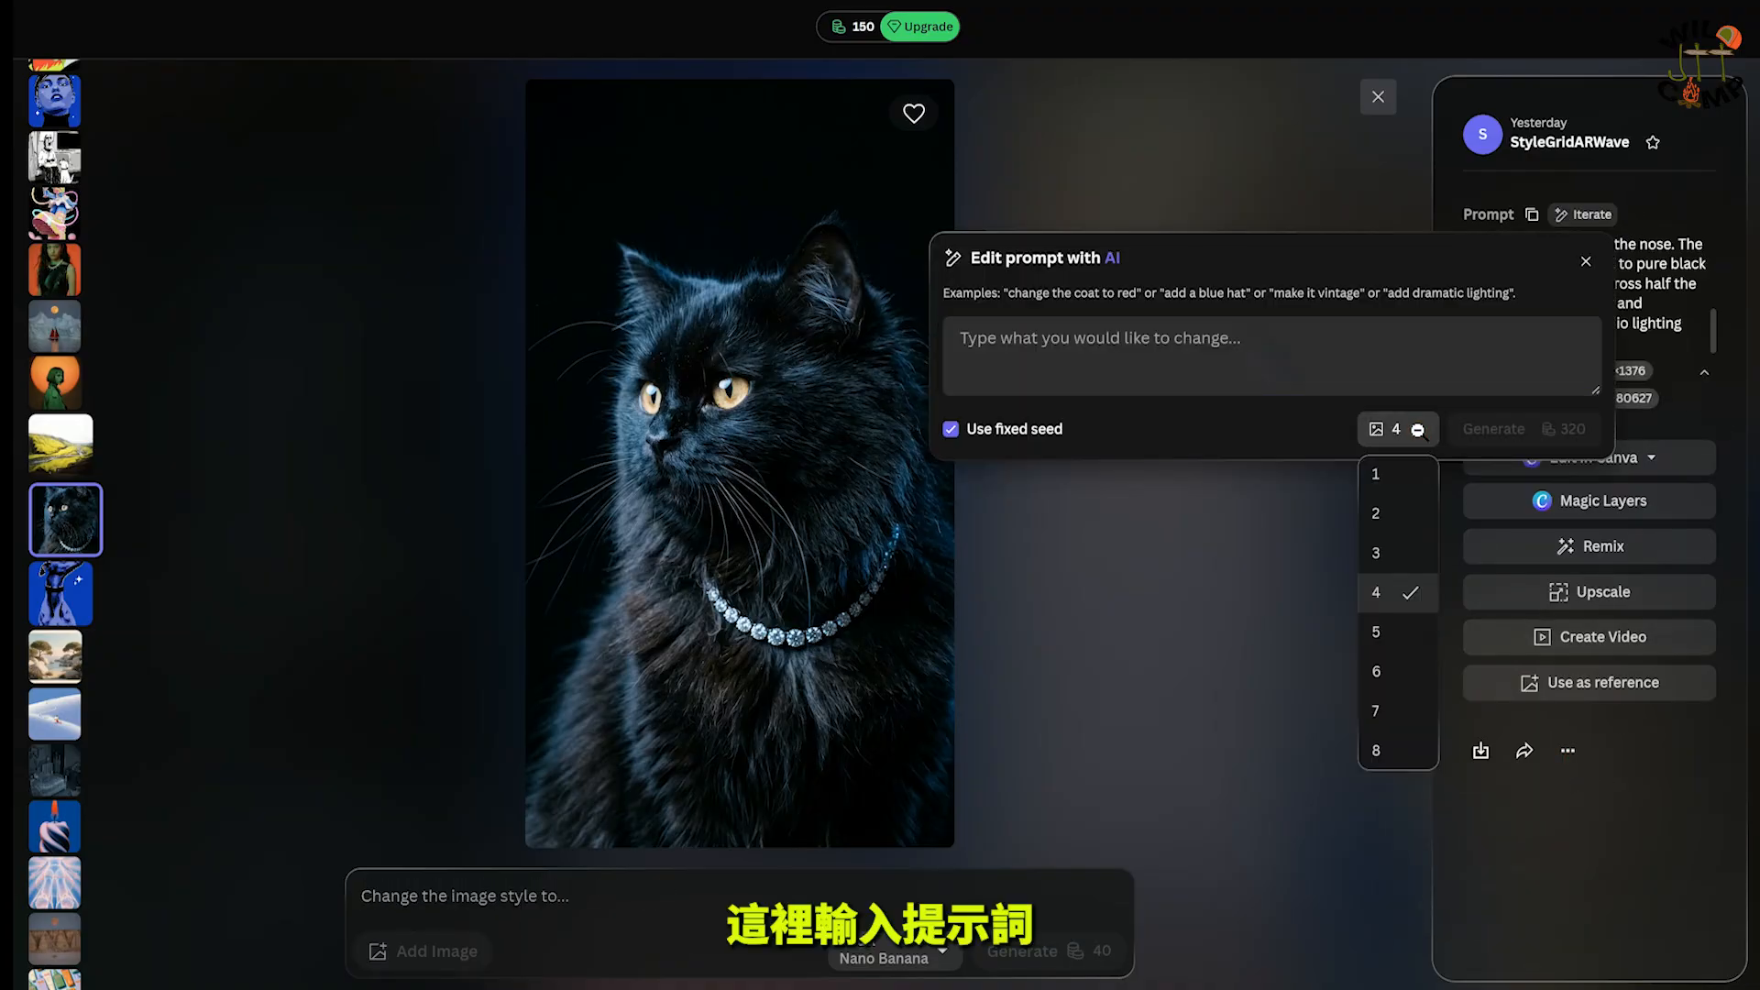
click(1375, 474)
text(Turn the cat's fur white)
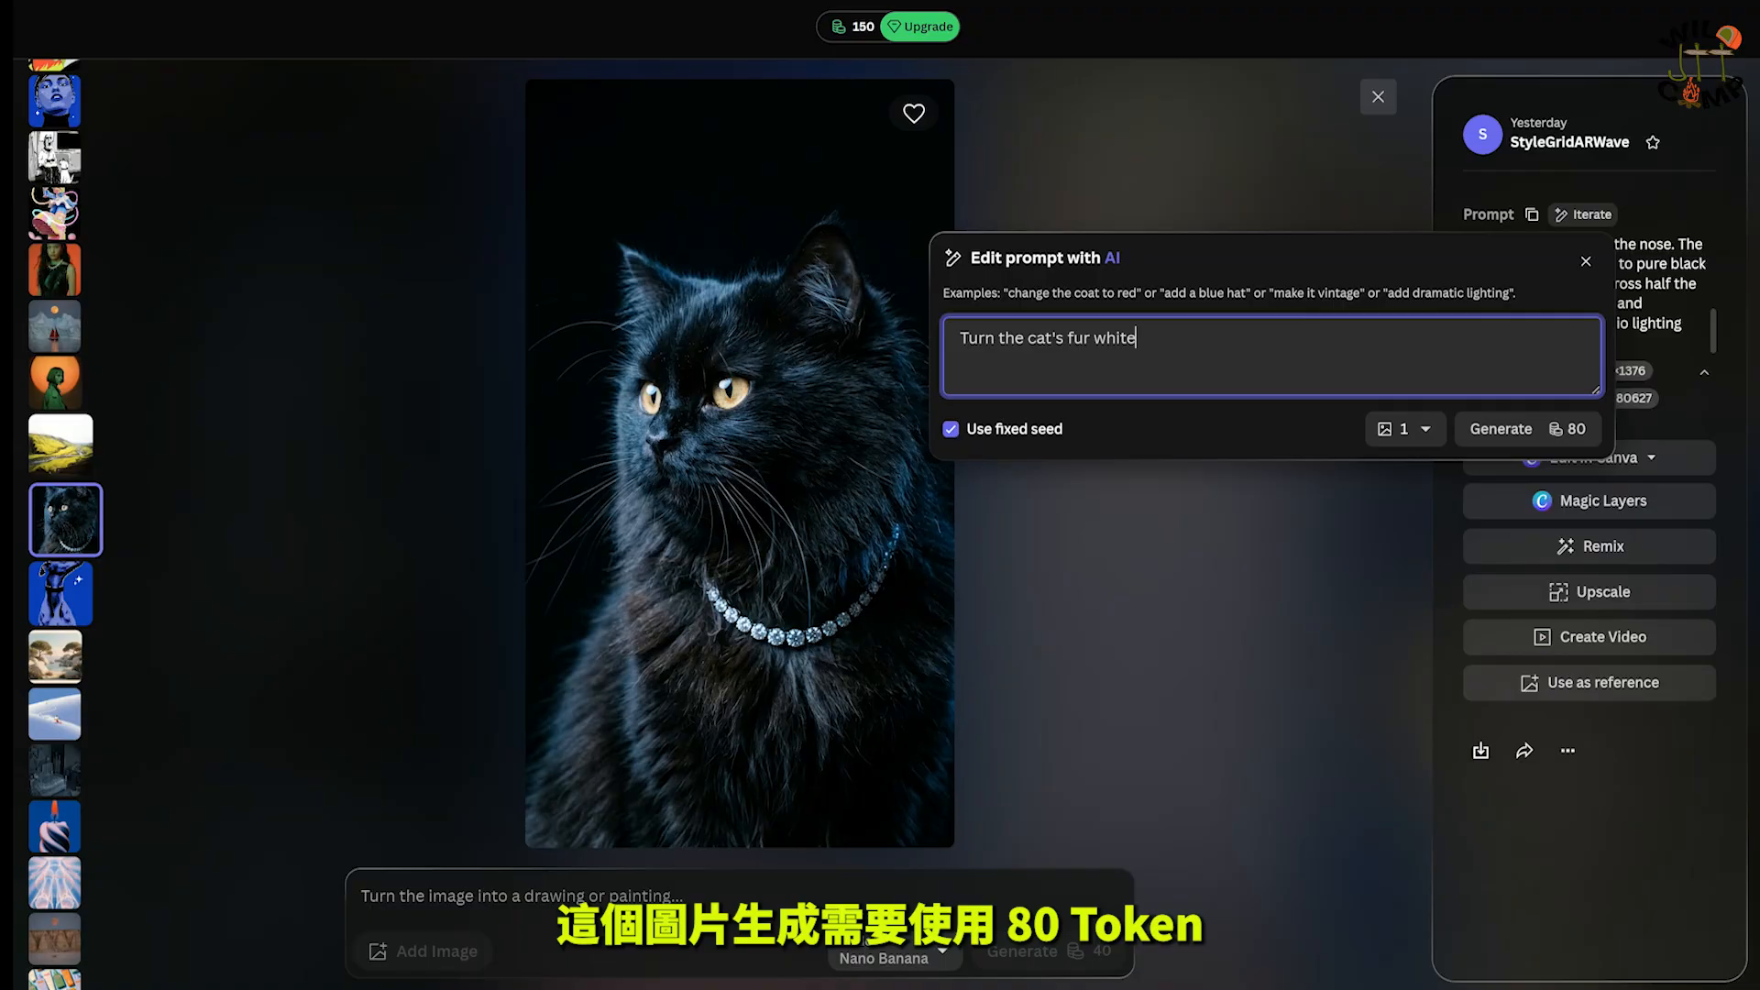
click(1558, 431)
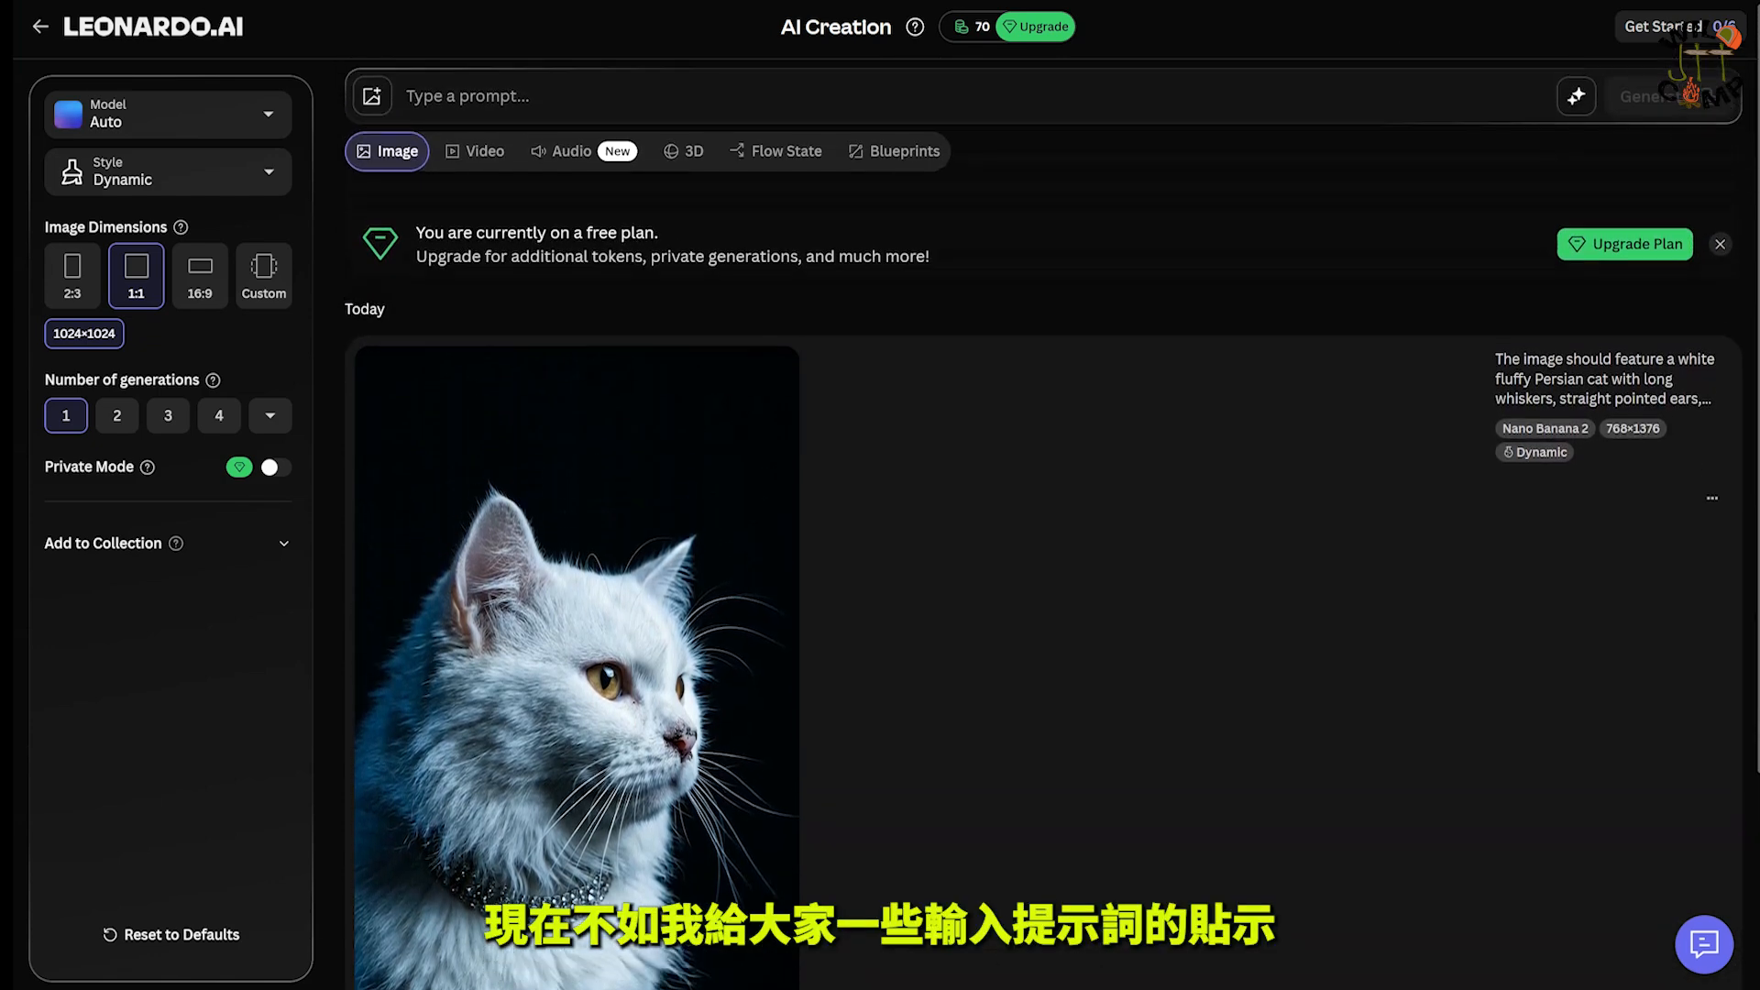
Step: Write the image prompt "A pretty camping lady, in a forest campsite surrounded by majestic mountains, cozy outdoor glamping style,"
text(A pretty camping lad)
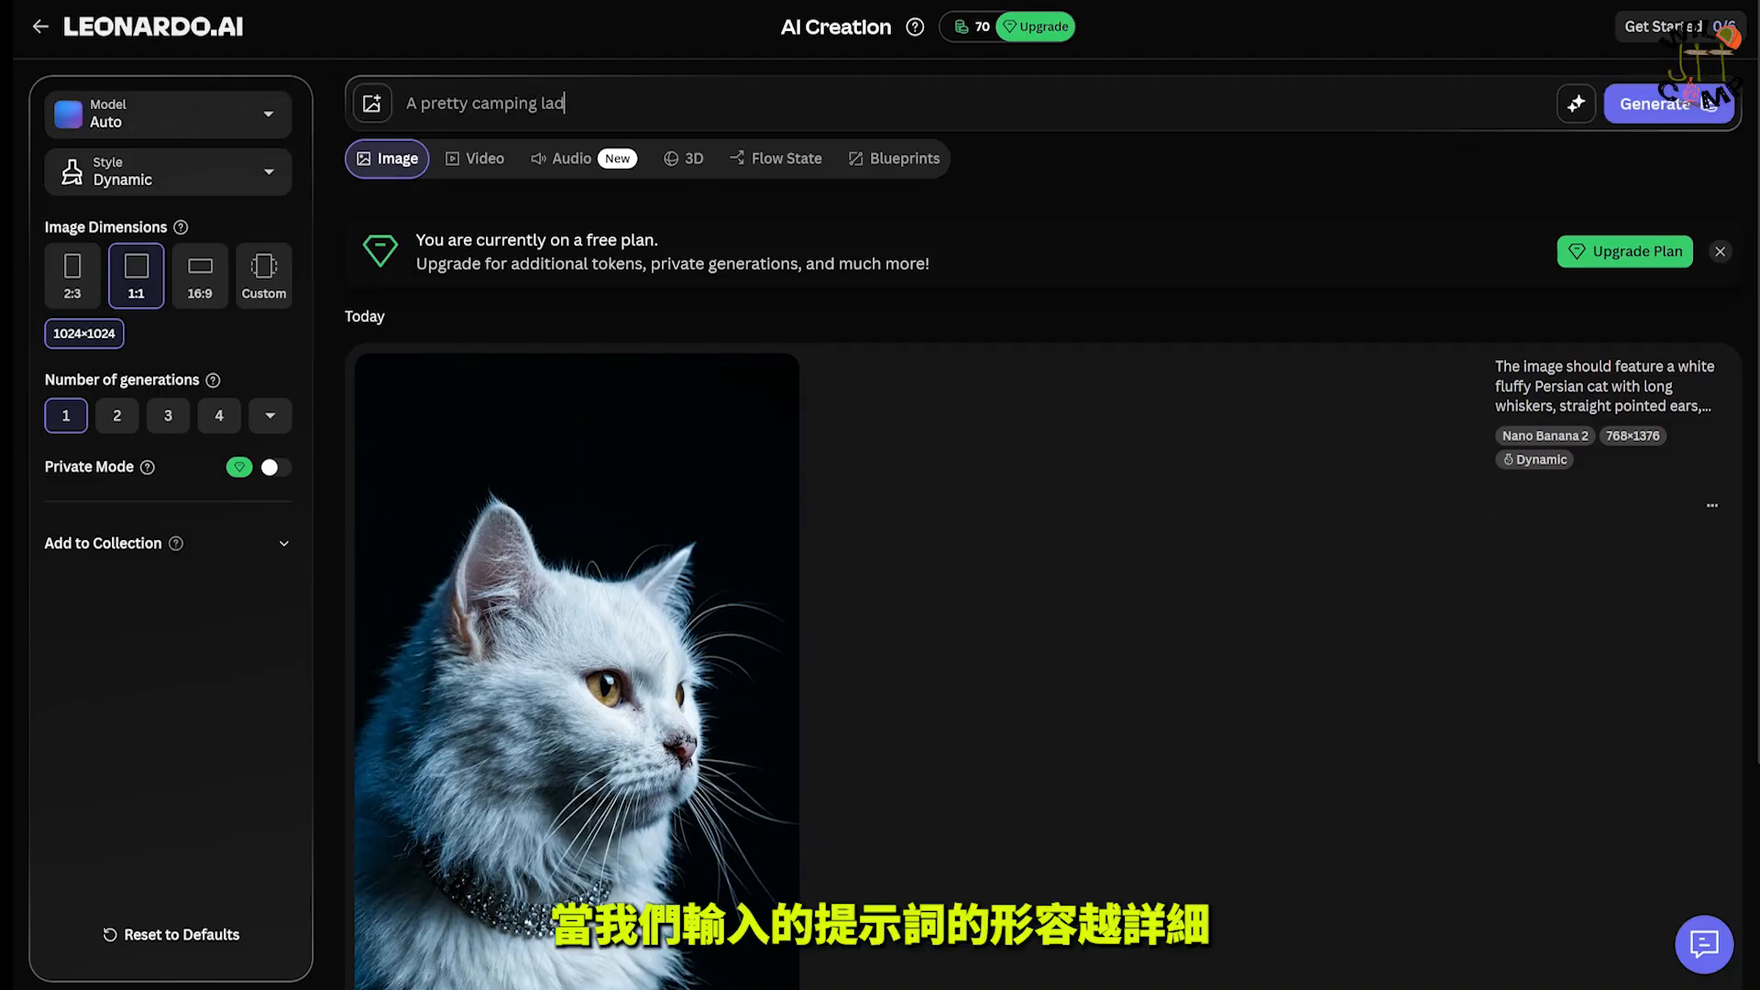
text( surro)
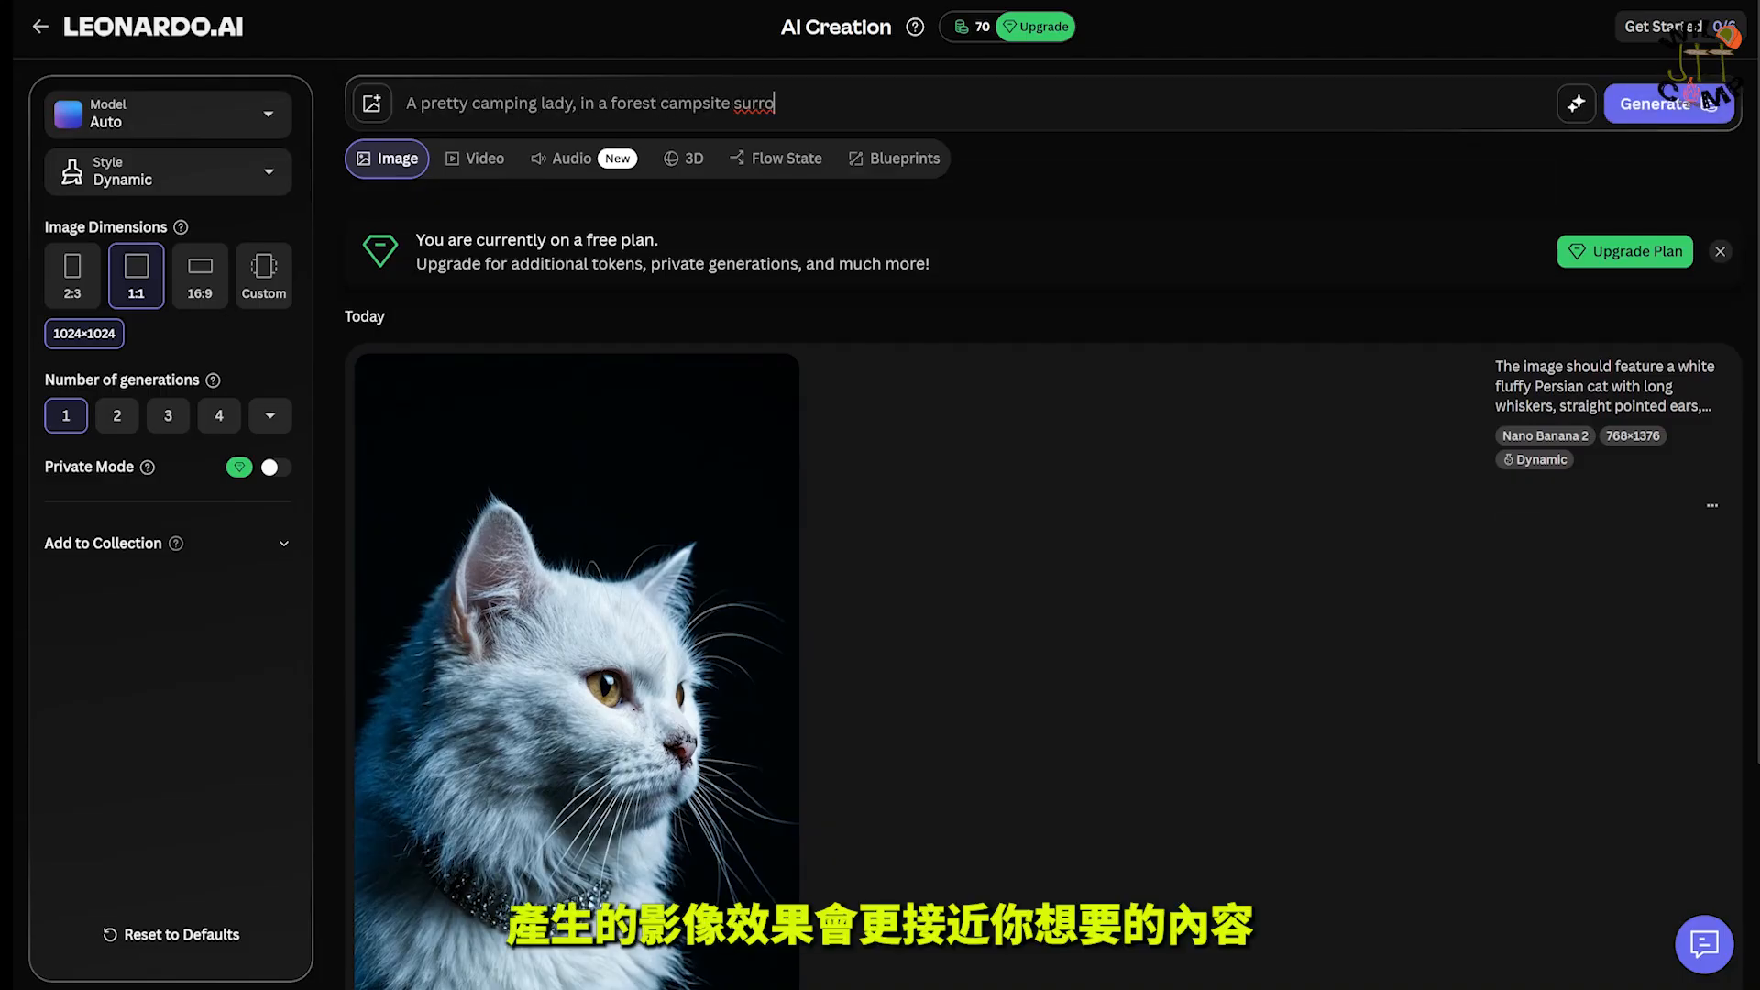
text(unded by majestic mountains, cozy outdo)
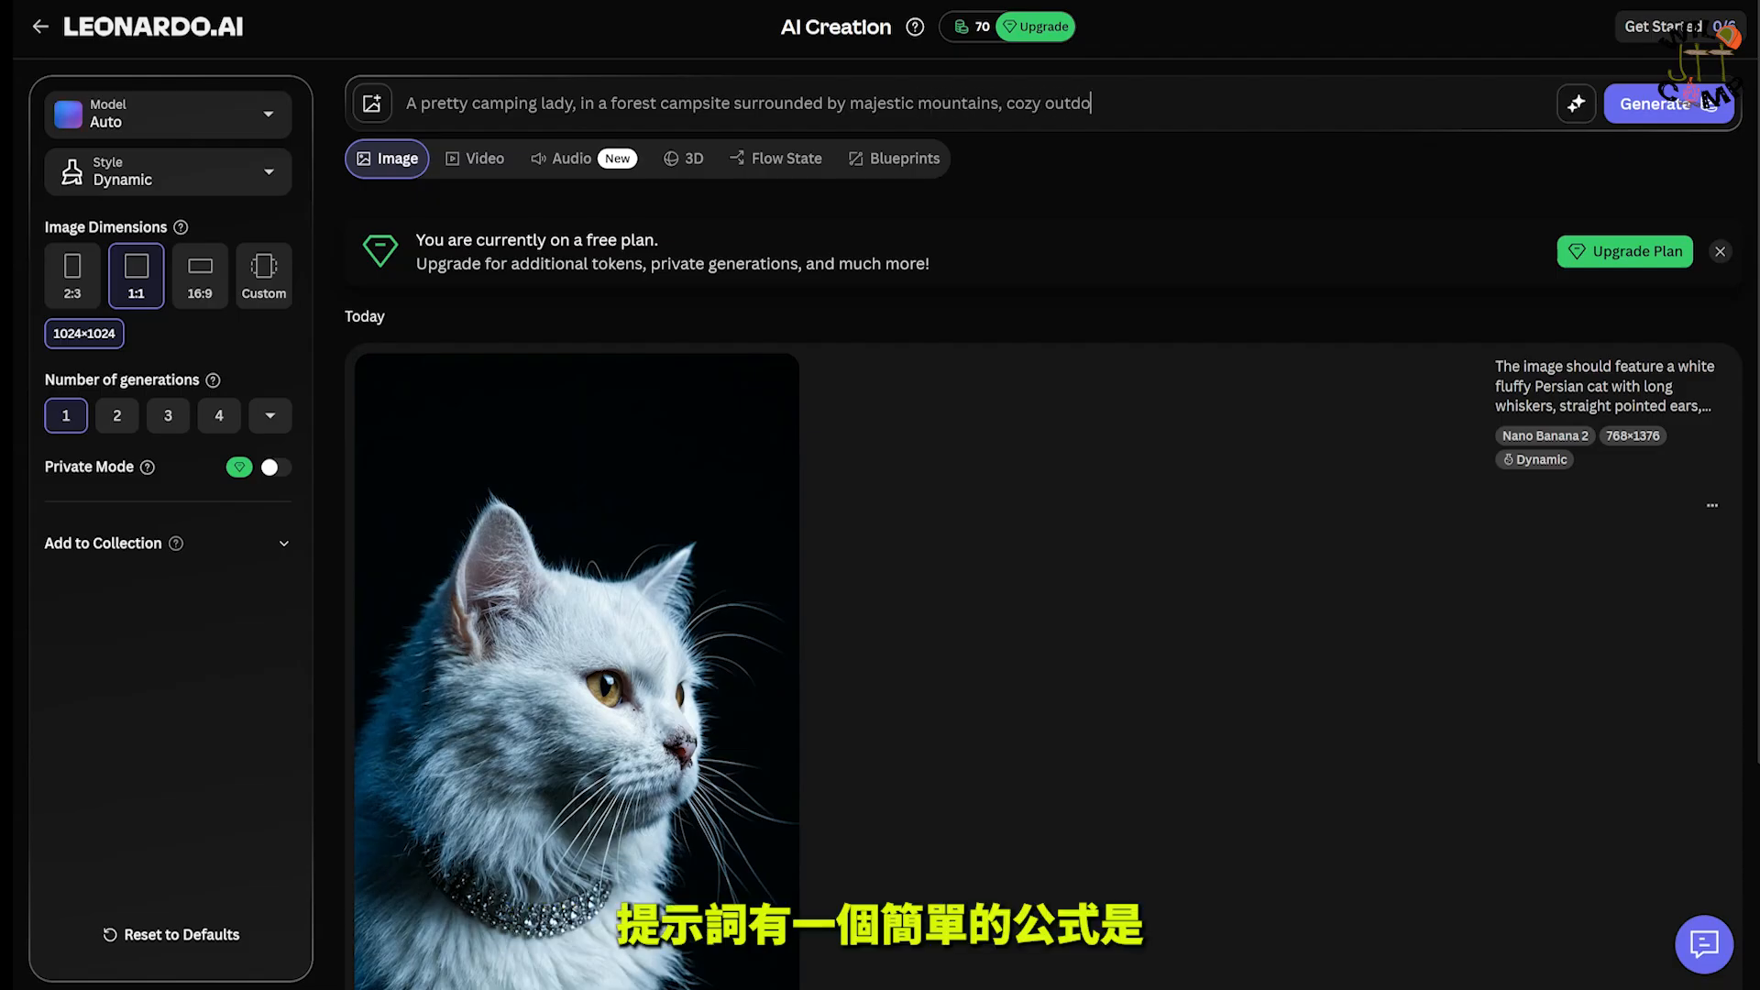
text(or glamping style, goldn)
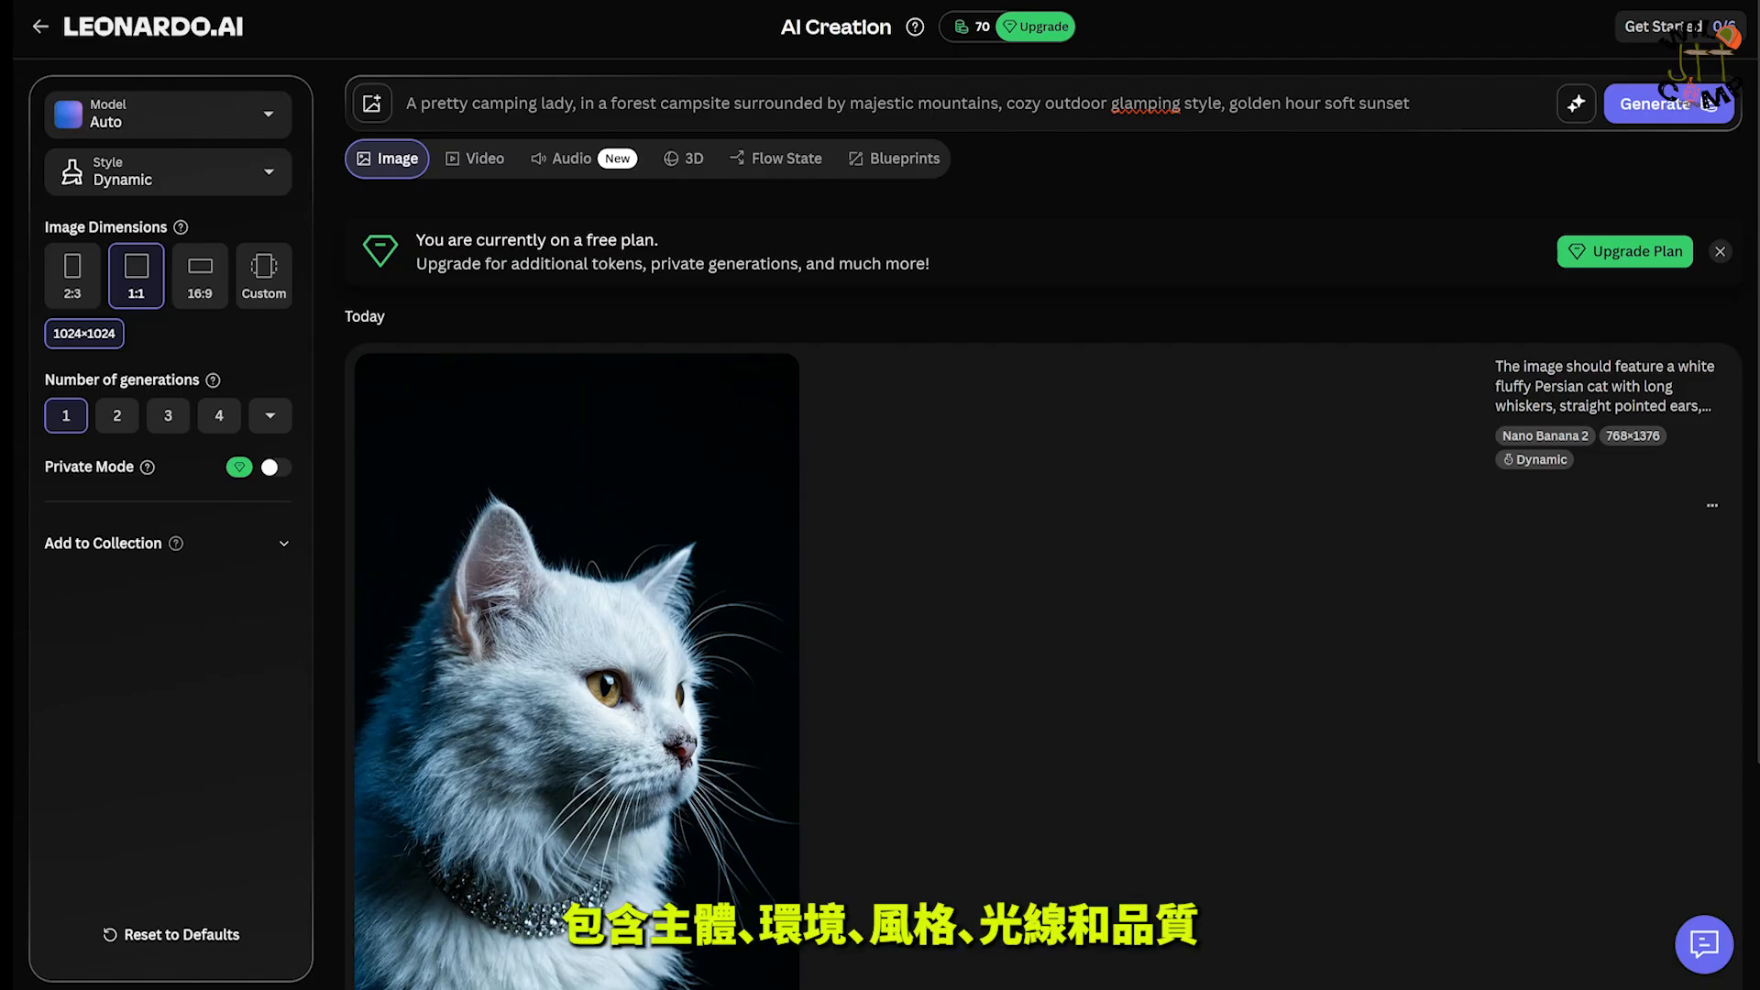
Step: Extend the prompt with "golden hour soft sunset lighting, ultra-realistic, cinematic quality, 8K resolution highly"
text( hour soft sunsetlight)
text(hting)
text(, ultra-)
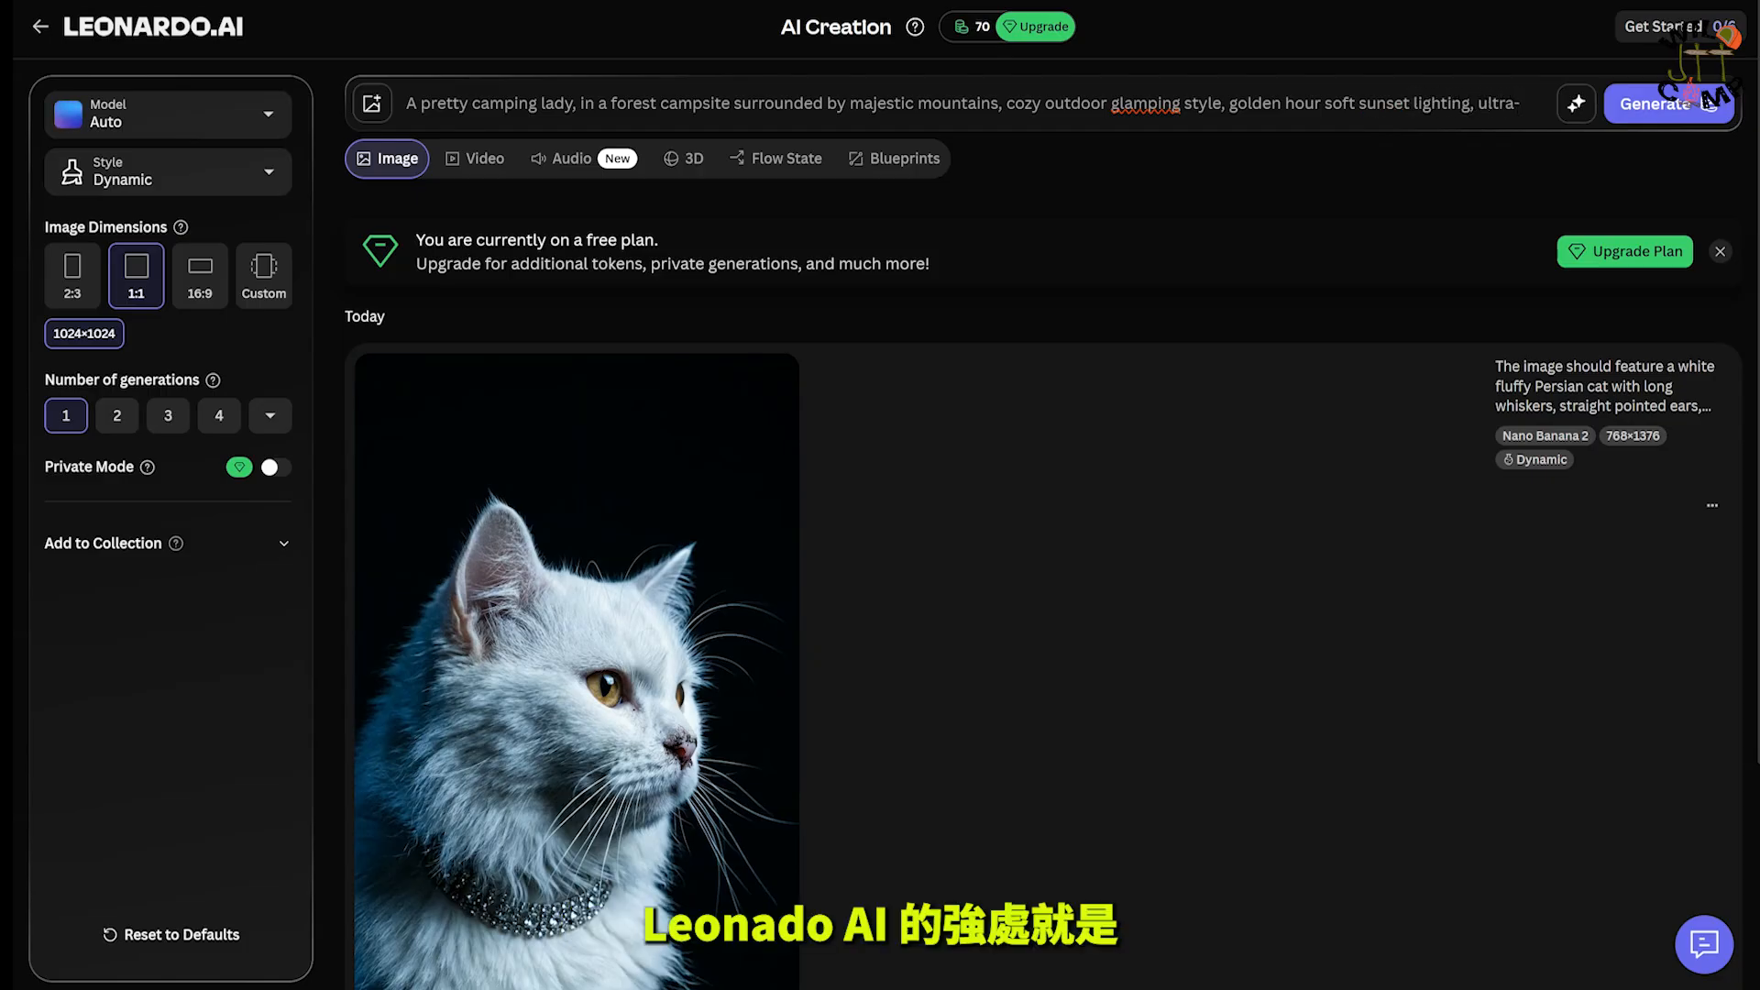
text(realistic, cinematic quality, 8K resolution hi)
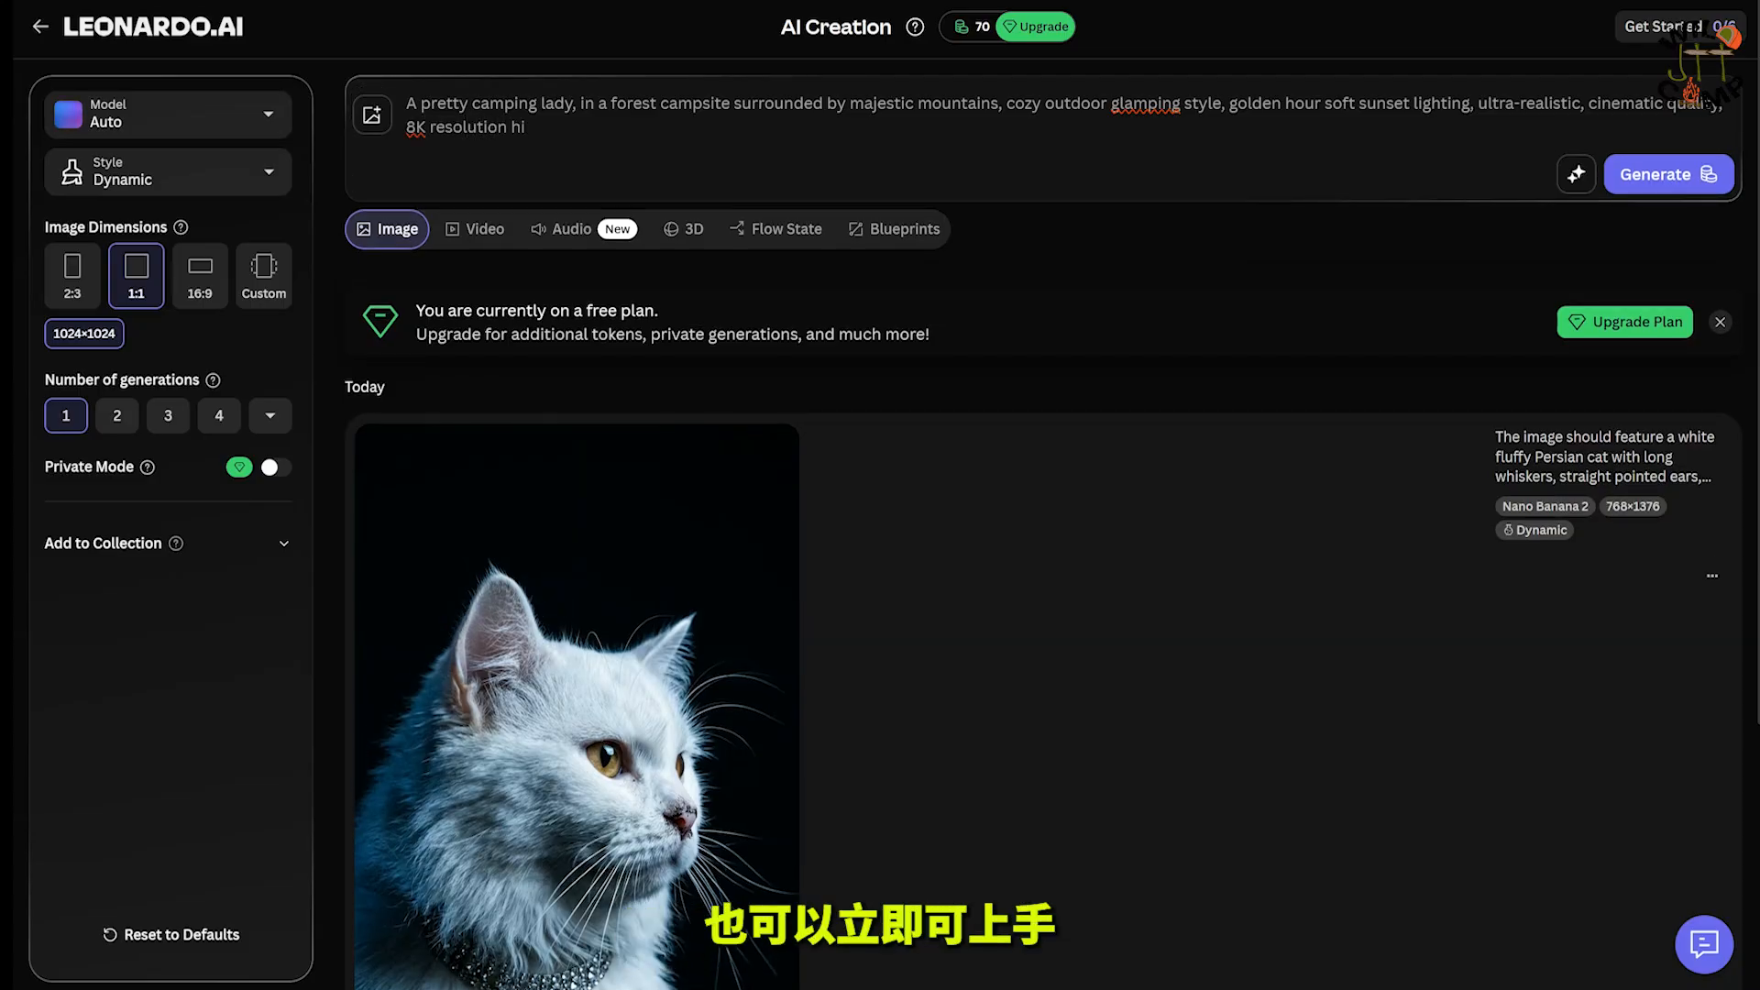
text(ghly)
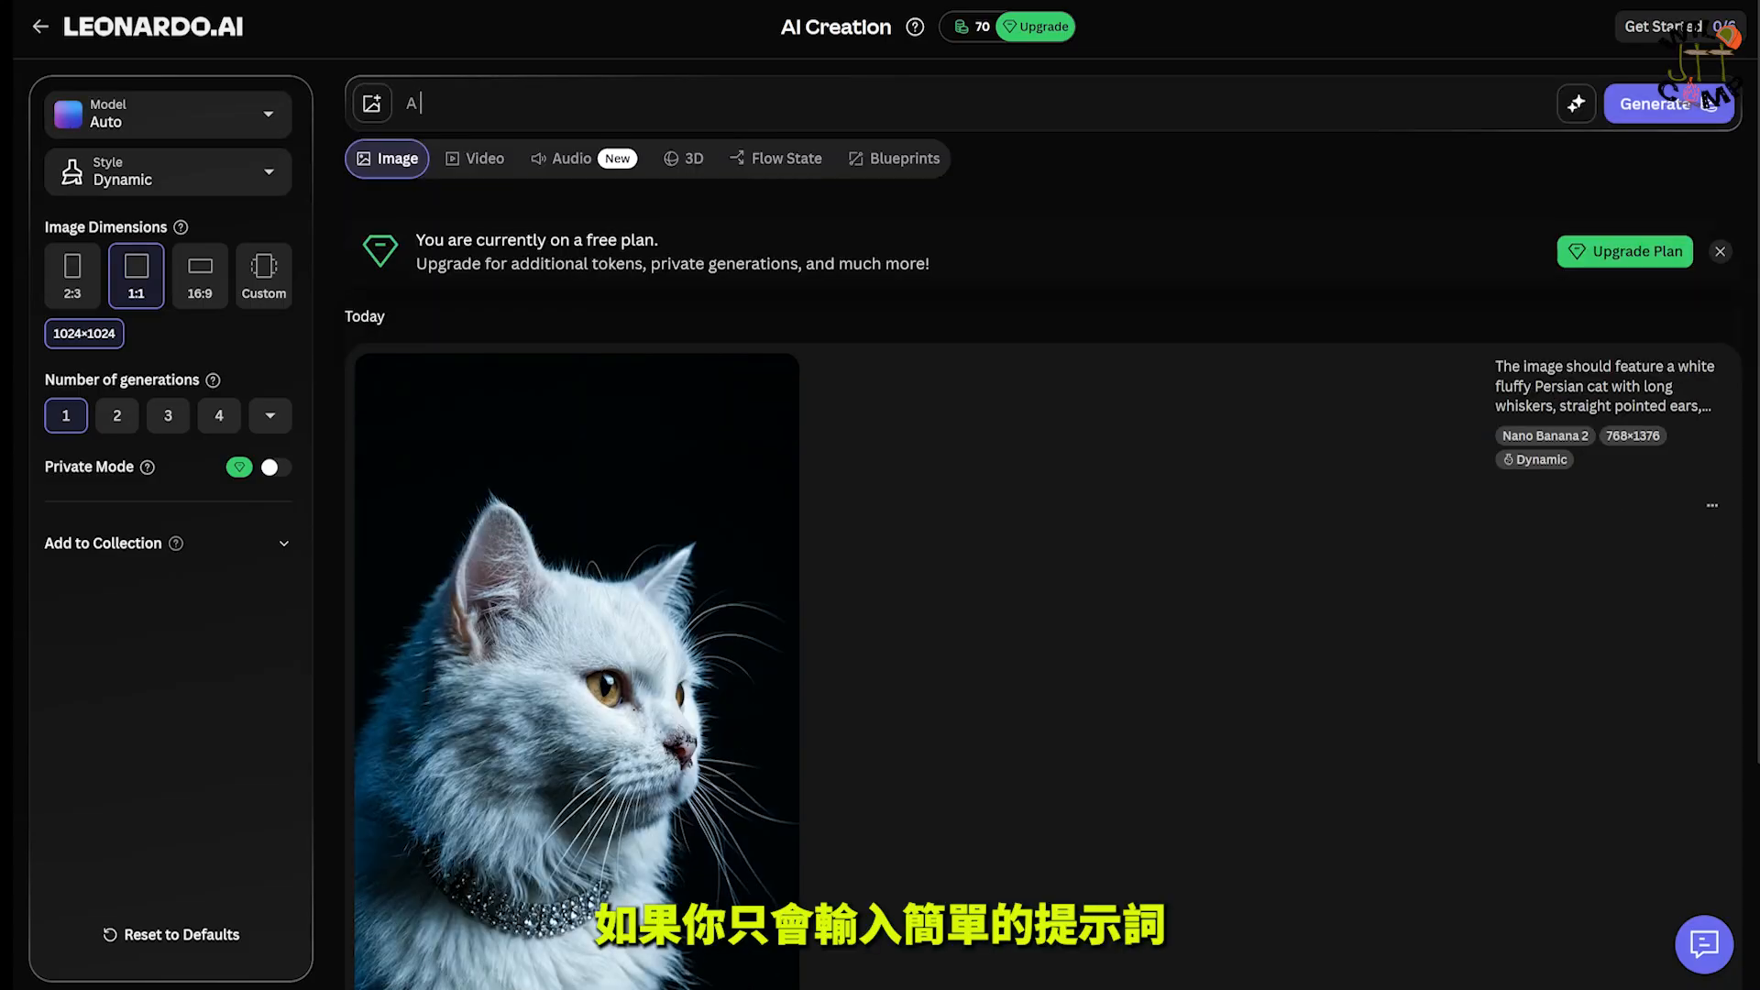
Step: Replace the prompt with "A lady is camping" and expand it using Improve Prompt
text(is)
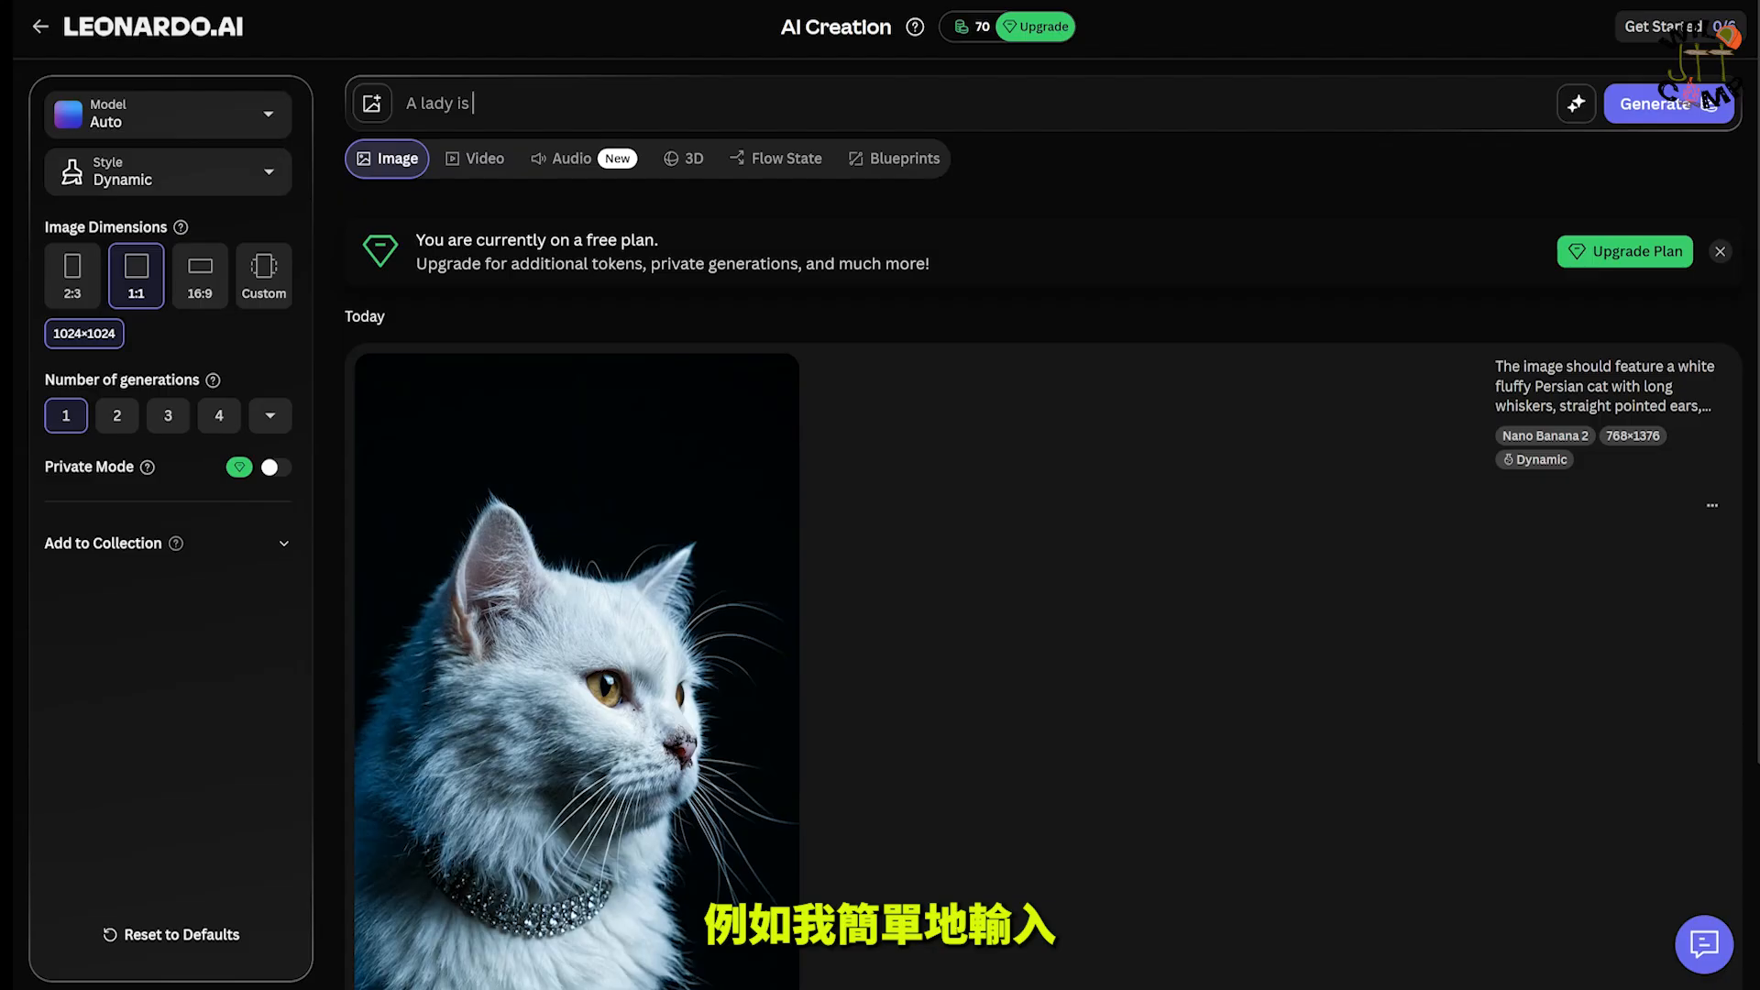
text( camping)
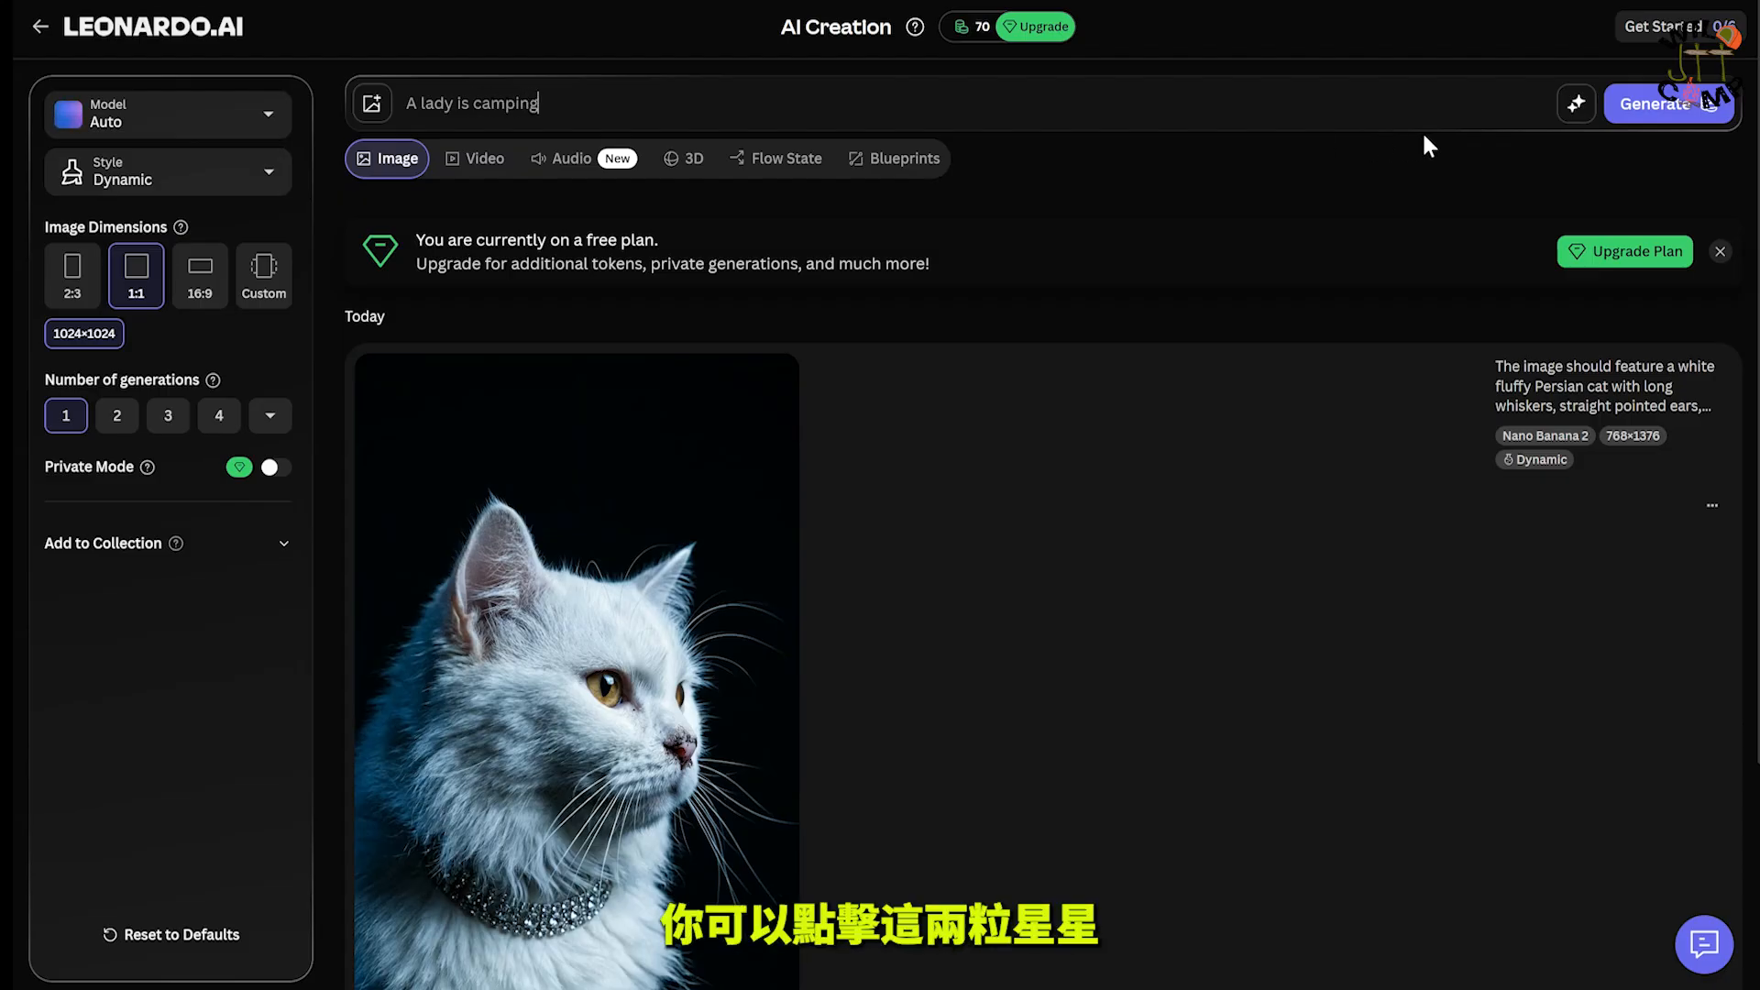
click(1578, 108)
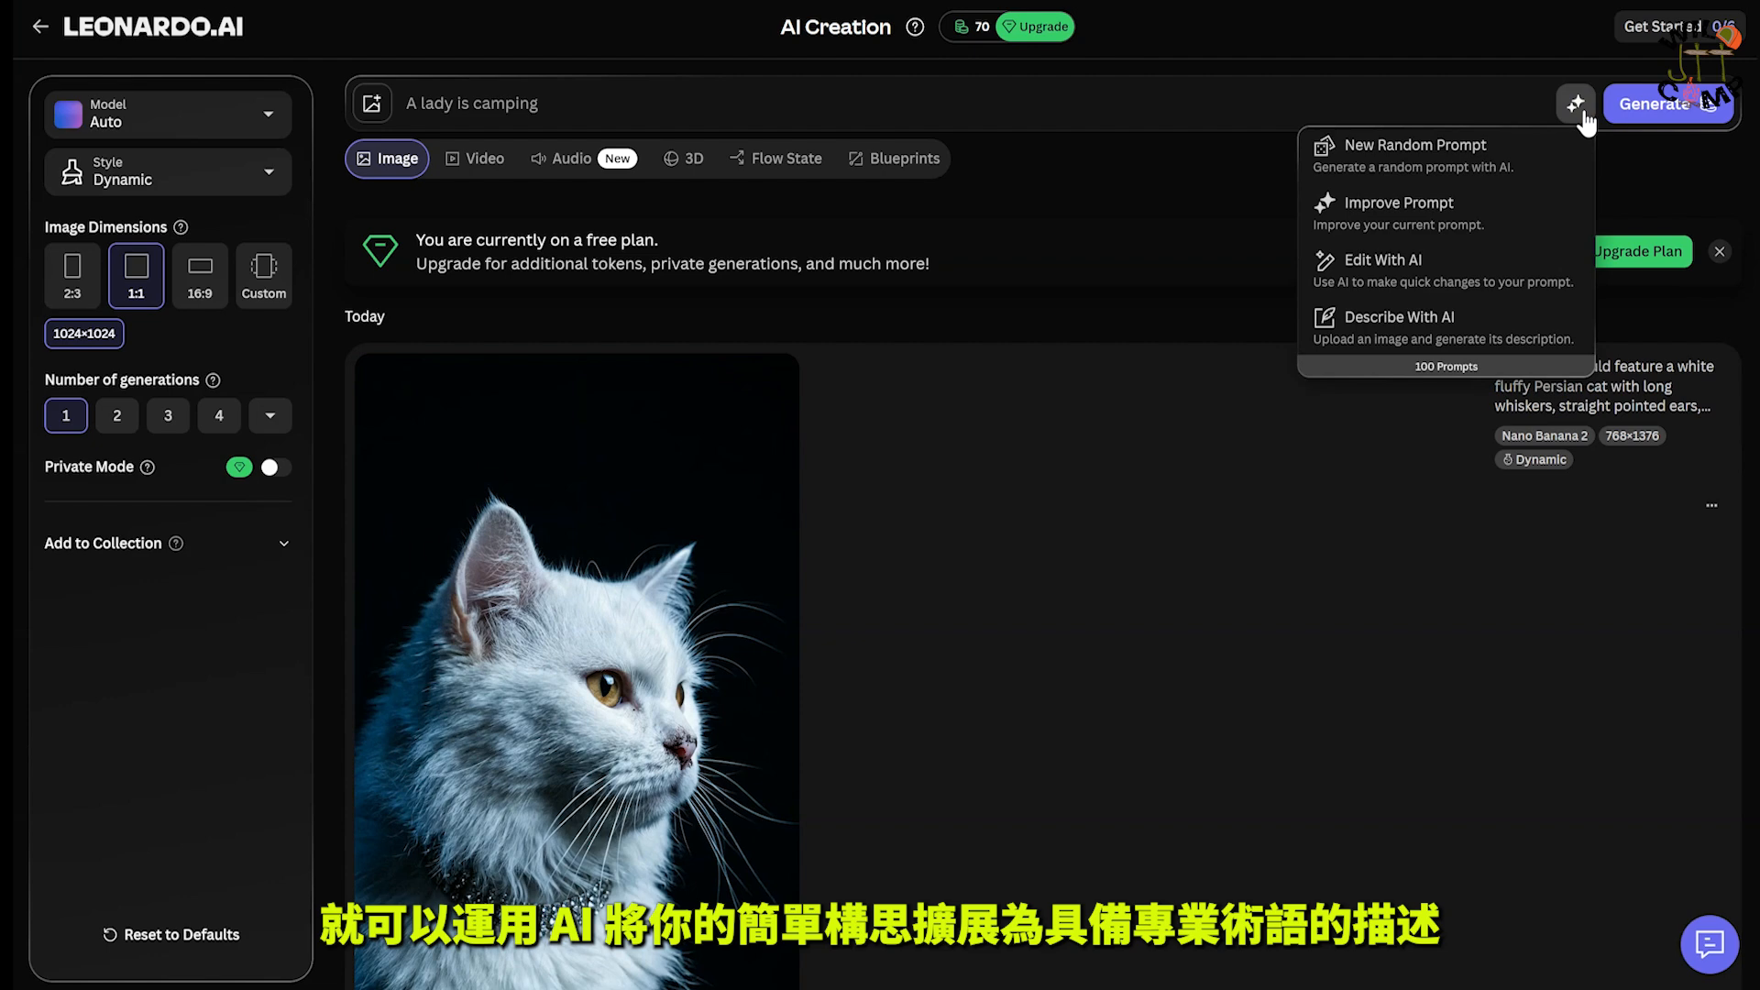
click(1476, 205)
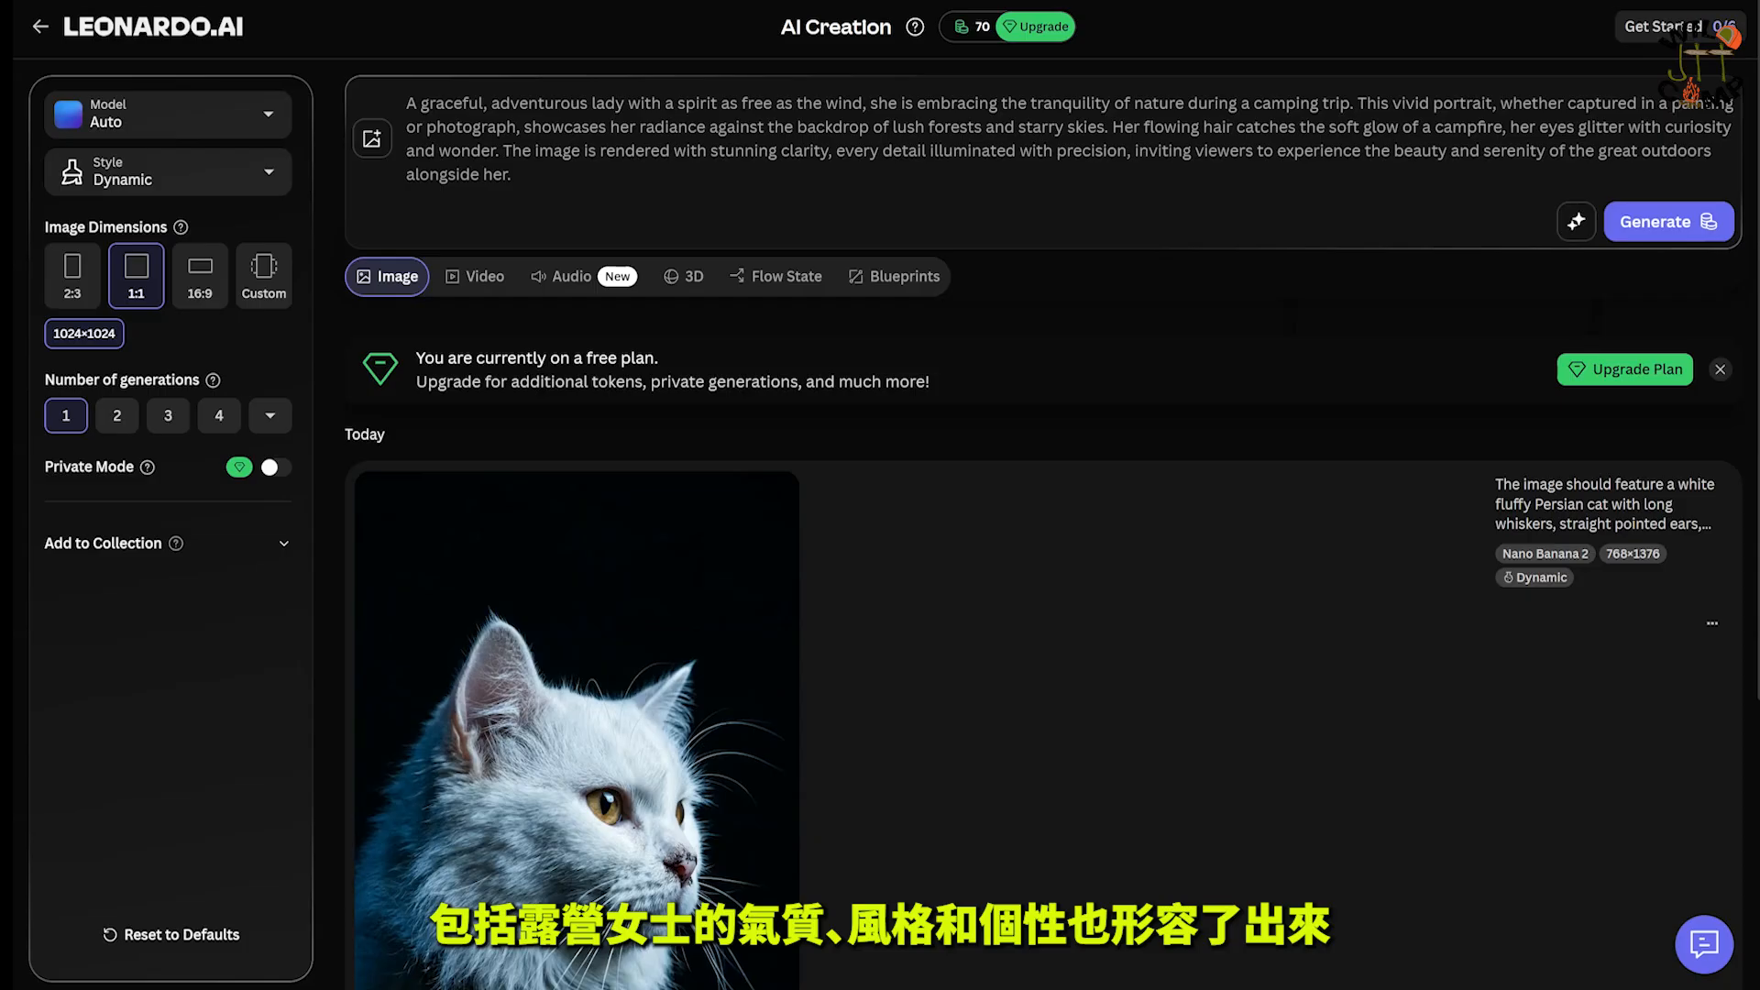
Step: Check the Describe With AI option for an empty prompt and enter the Japanese prompt "女性がキャンプをしています。"
click(1576, 103)
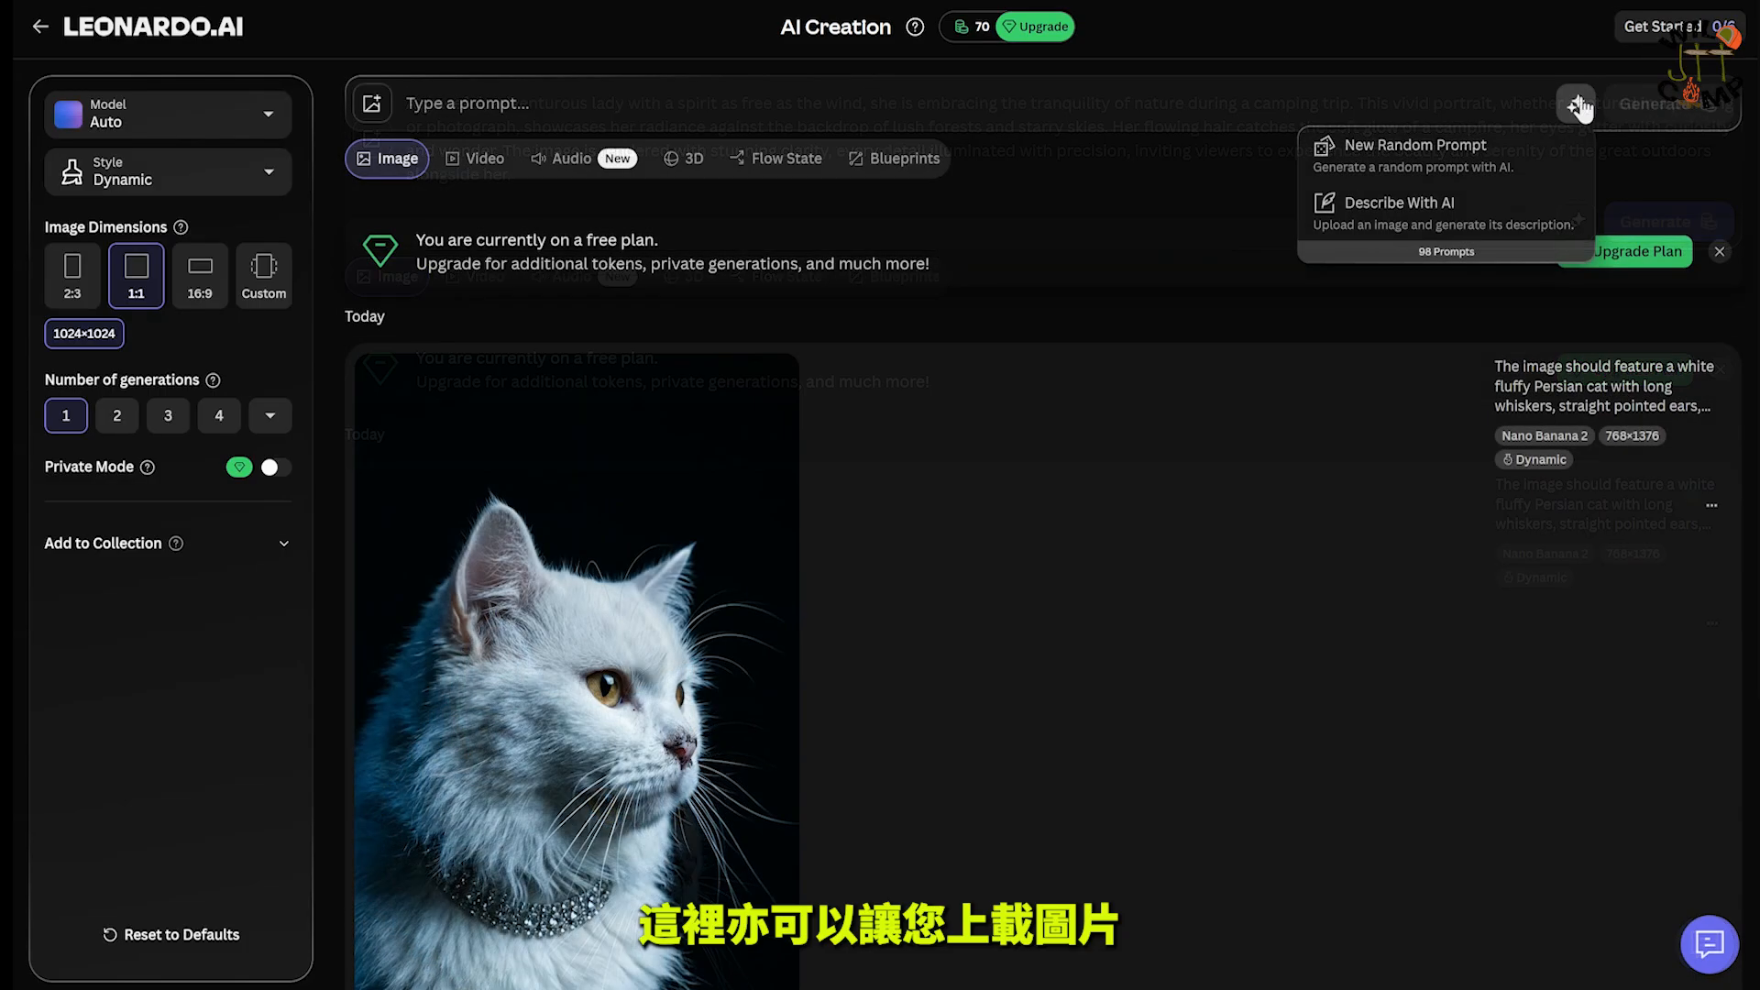
click(1508, 220)
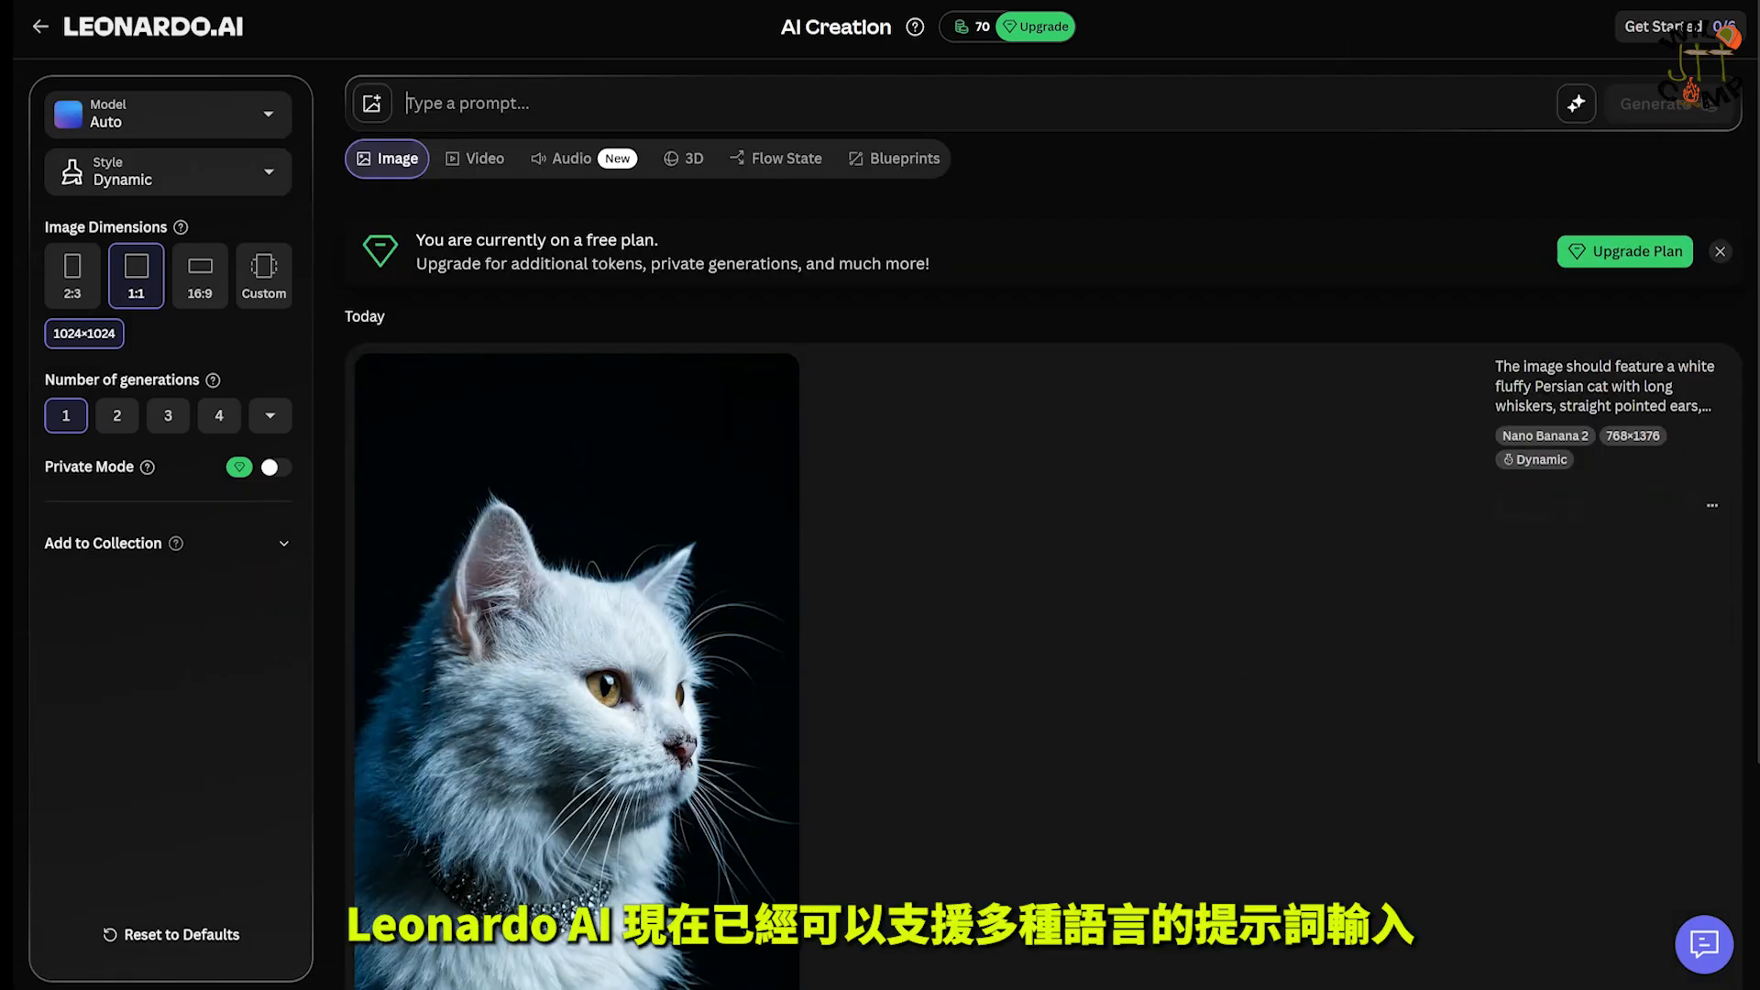
text(女性がキャンプをしています。)
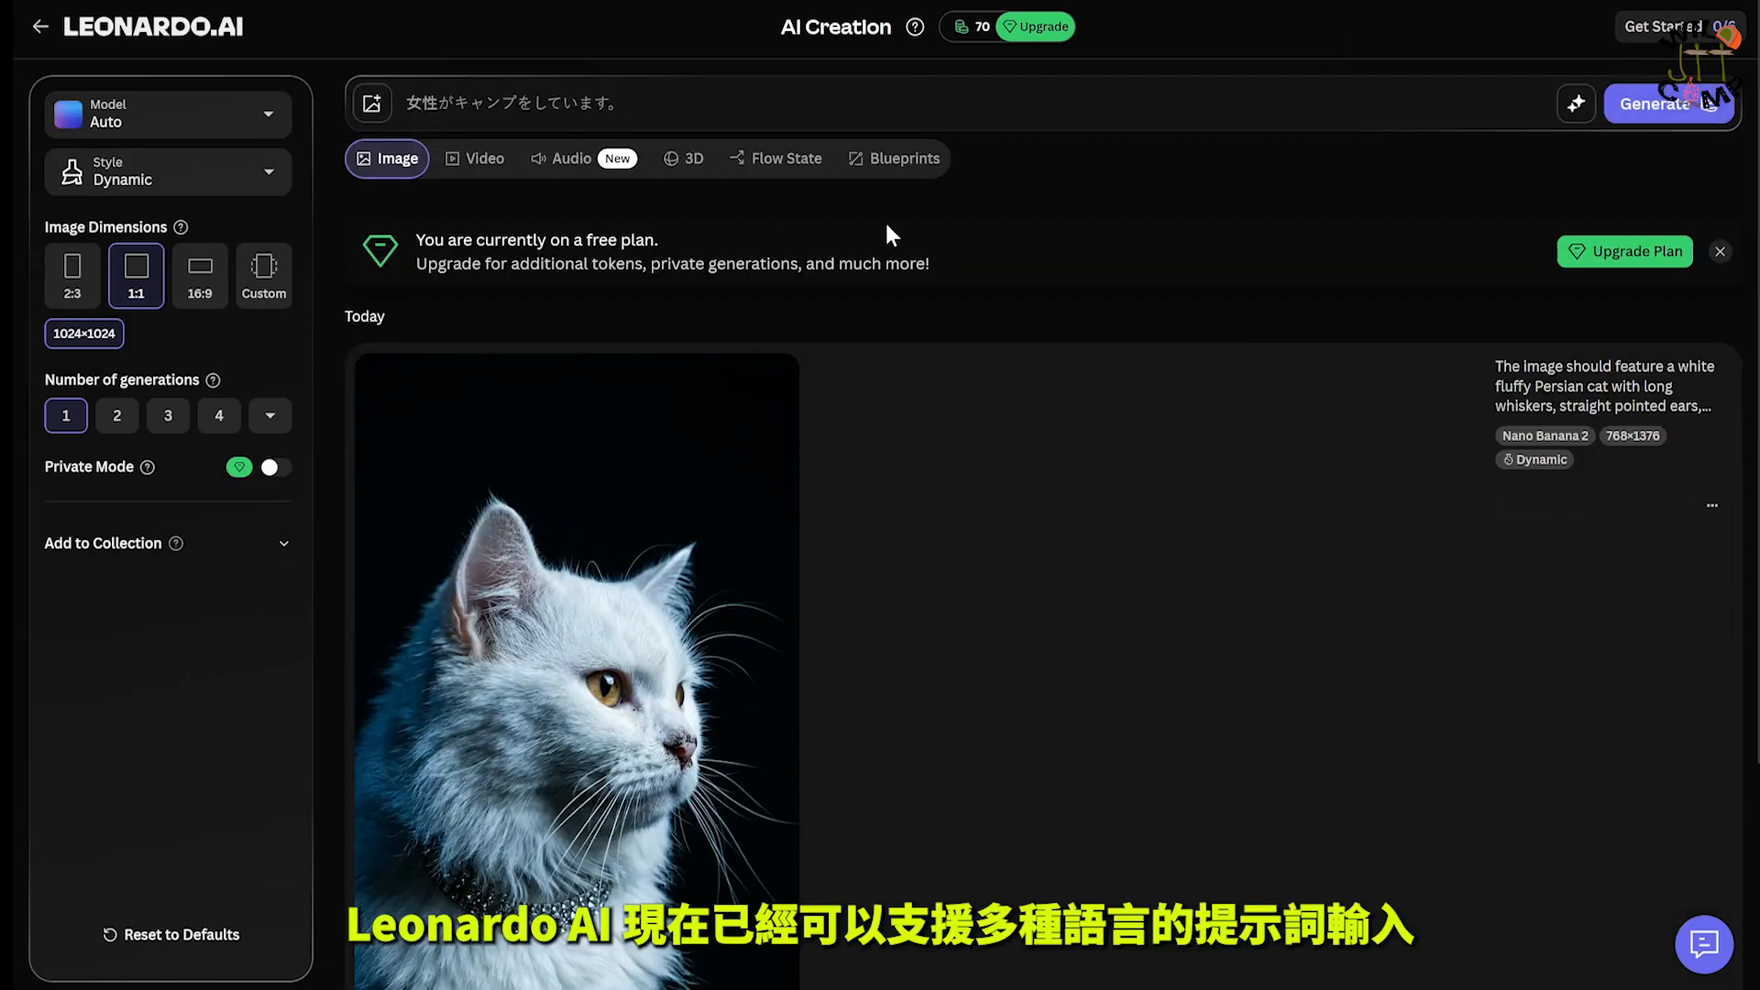
Step: Replace the Japanese prompt with the Greek text "Μια κυρία κάνει κάμπινγκ."
key(shift+Left)
key(shift+Left)
key(shift+Left)
key(shift+Left)
key(shift+Left)
key(shift+Left)
key(shift+Left)
key(shift+Left)
key(shift+Left)
key(shift+Left)
key(shift+Left)
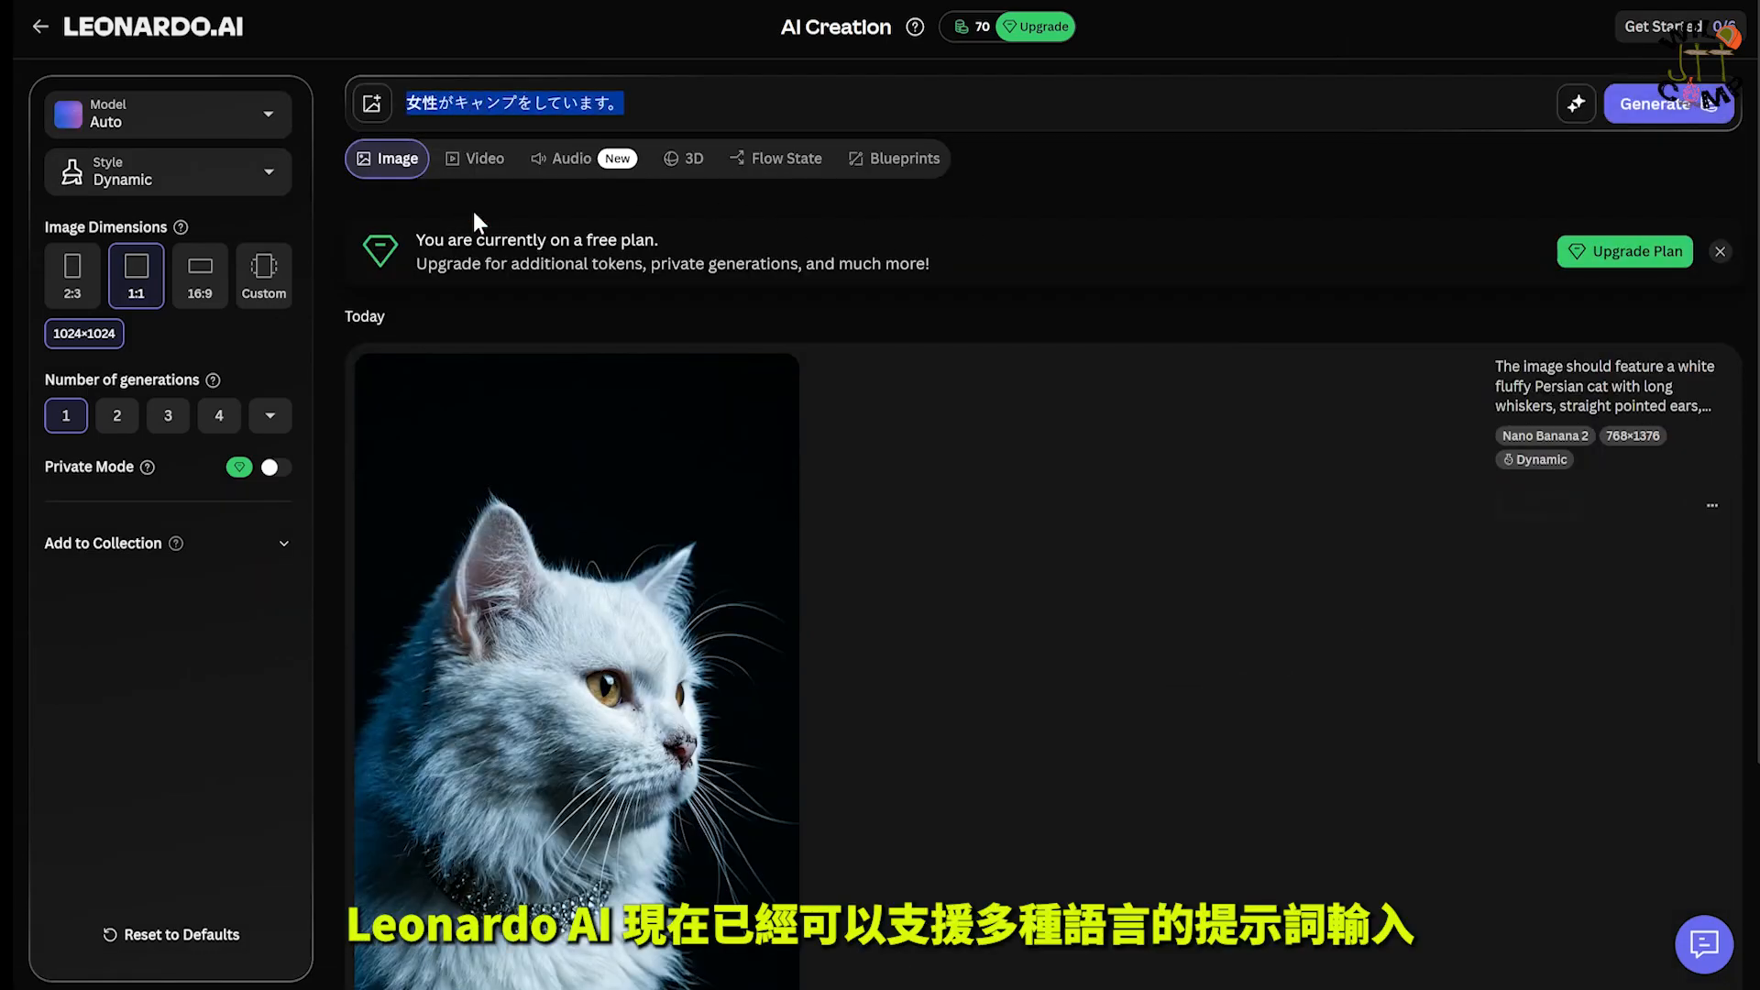
key(BackSpace)
text(Μια κυρία κάνει κάμπινγκ.)
Step: Replace the Greek prompt with the German text "Eine Frau campt."
key(shift+Home)
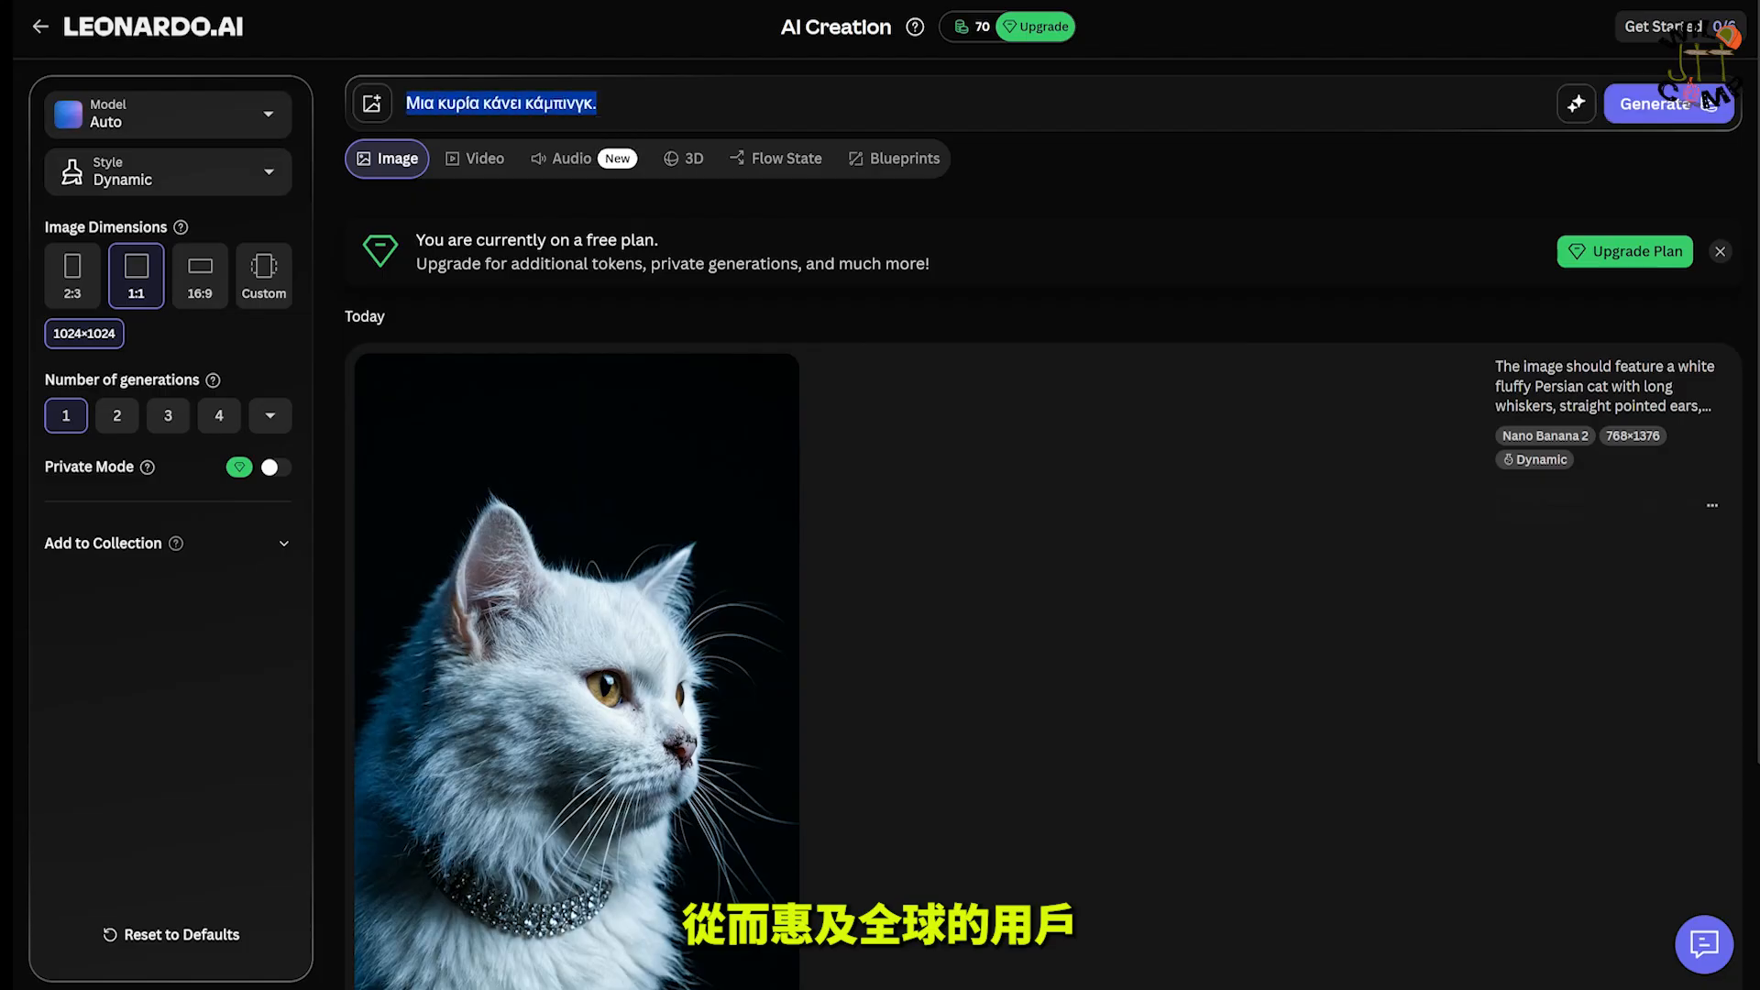
key(BackSpace)
text(Eine Frau campt.)
Step: Replace the German prompt with the Korean text "한 여성이 캠핑을 하고 있습니다."
key(shift+Left)
key(shift+Left)
key(shift+Left)
key(shift+Left)
key(shift+Left)
key(shift+Left)
key(shift+Left)
key(shift+Left)
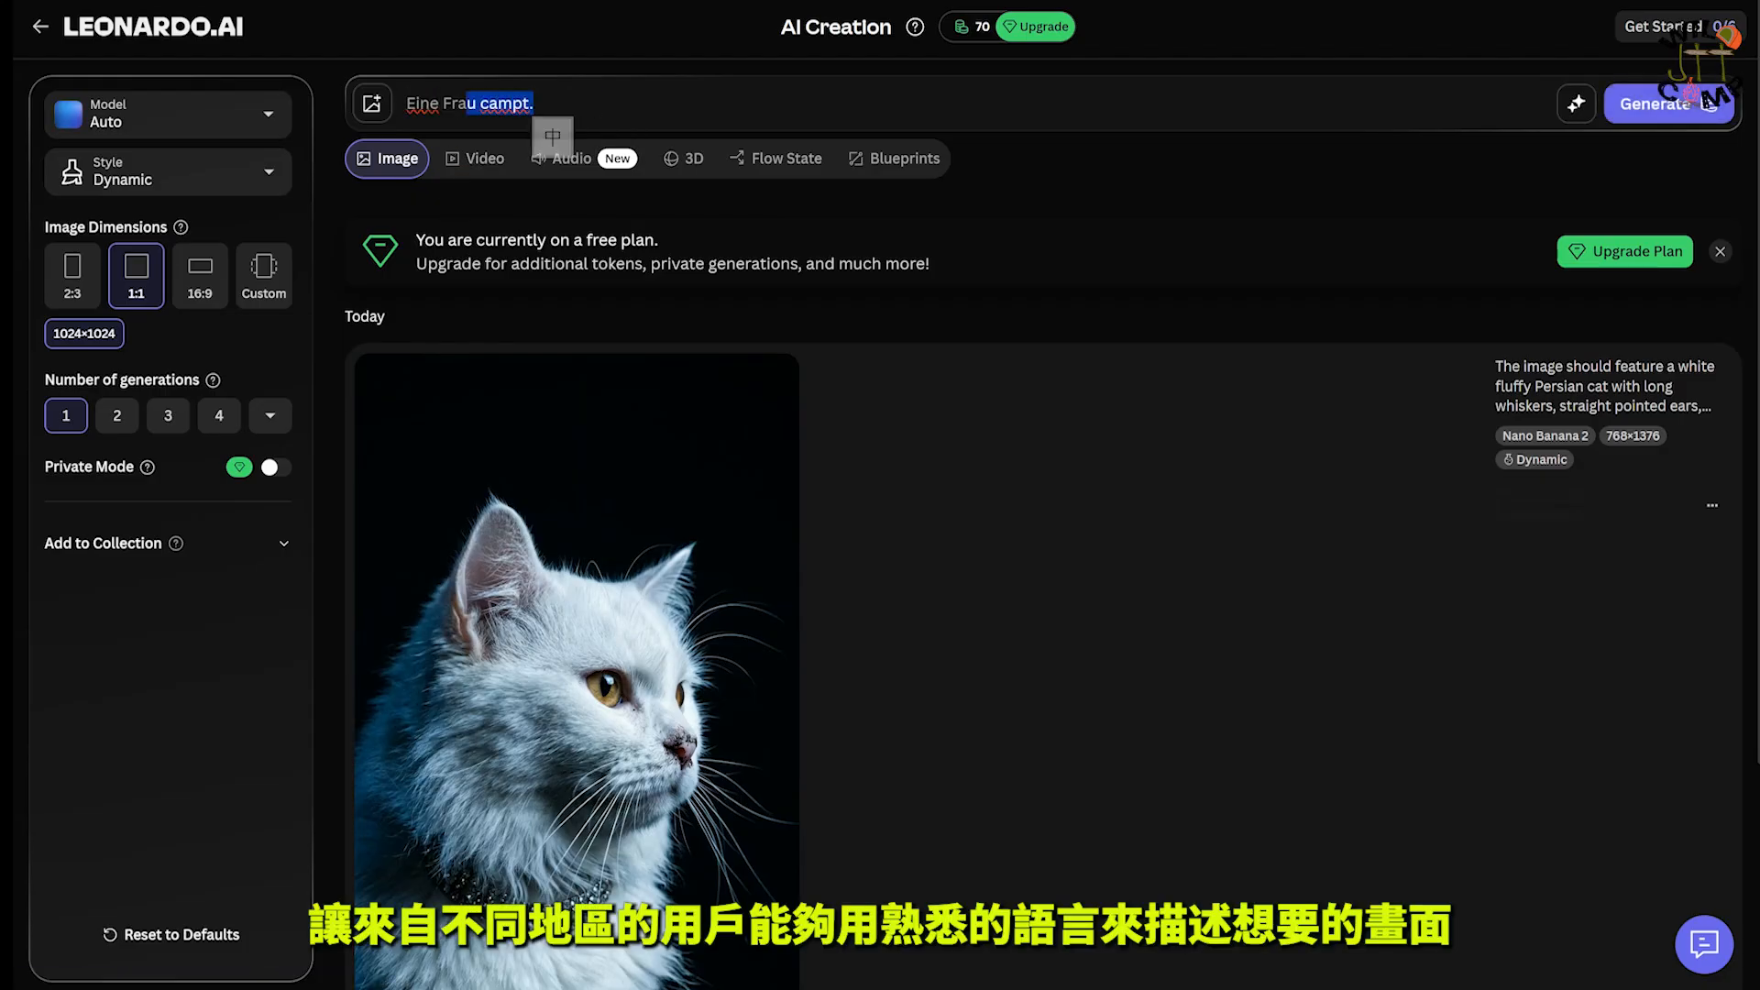
key(BackSpace)
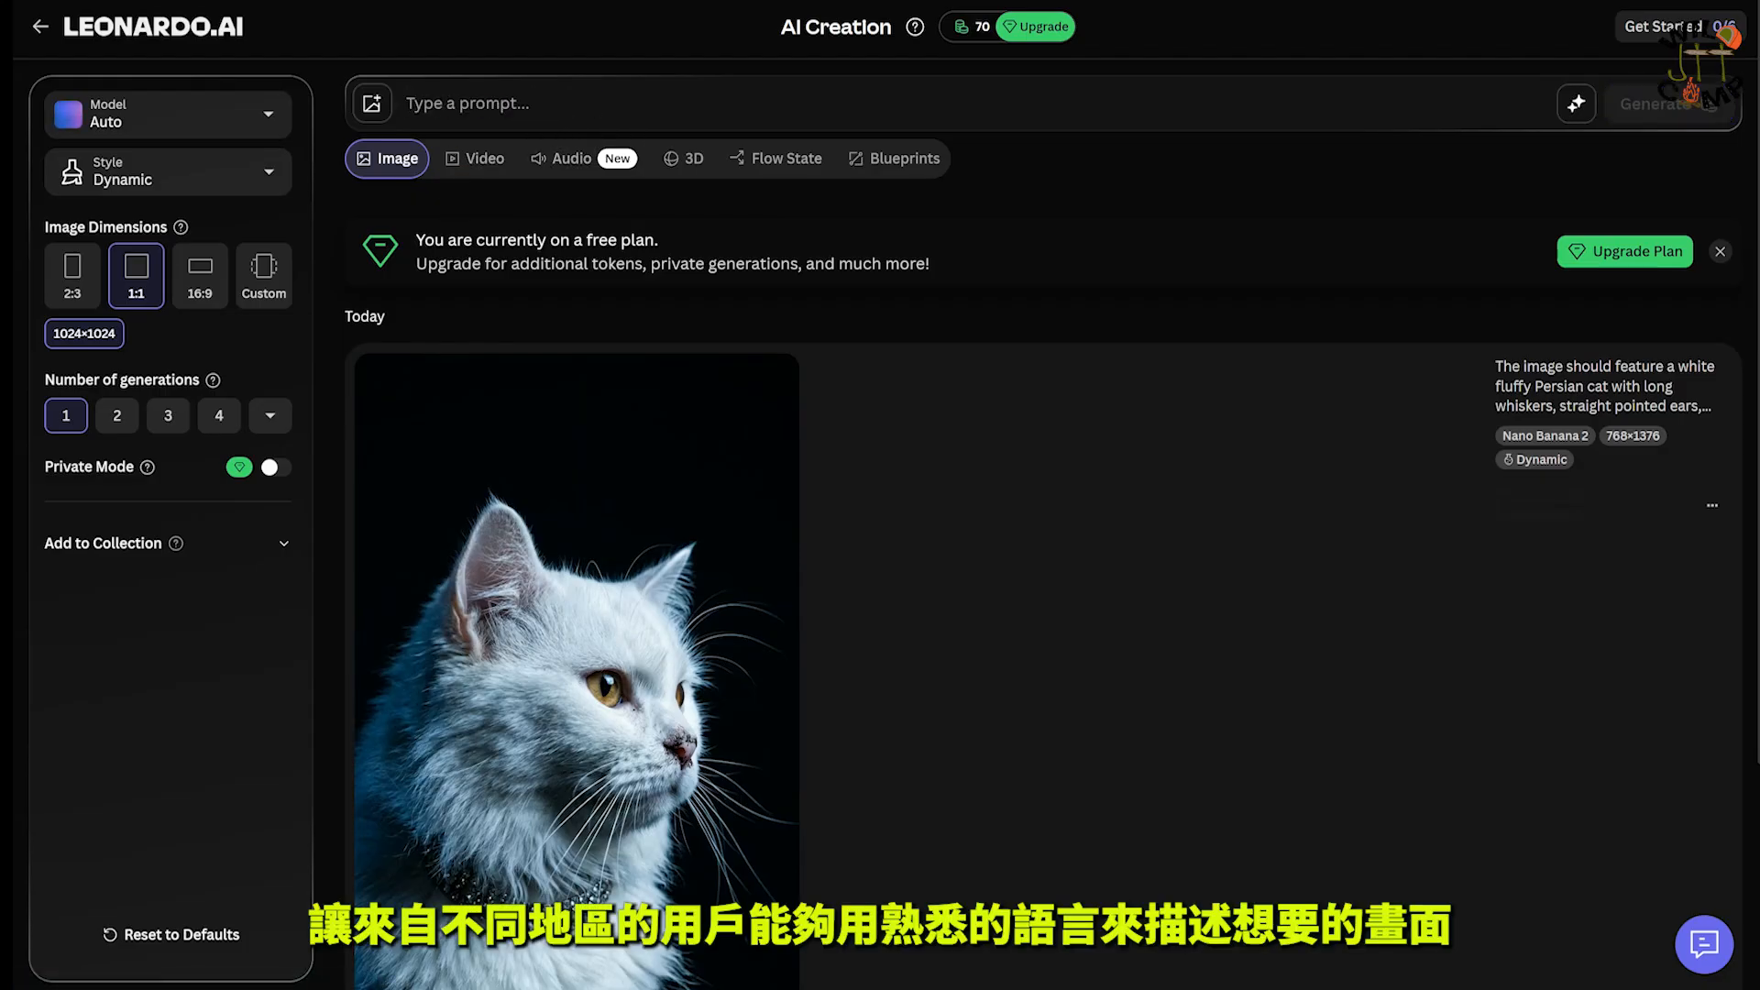
text(한 여성이 캠핑을 하고 있습니다)
Step: Replace the Korean prompt with the short Chinese text "女士在露營"
key(shift+Left)
key(shift+Left)
key(shift+Left)
key(shift+Left)
key(shift+Left)
key(shift+Left)
key(shift+Left)
key(shift+Left)
key(shift+Left)
key(shift+Left)
key(shift+Left)
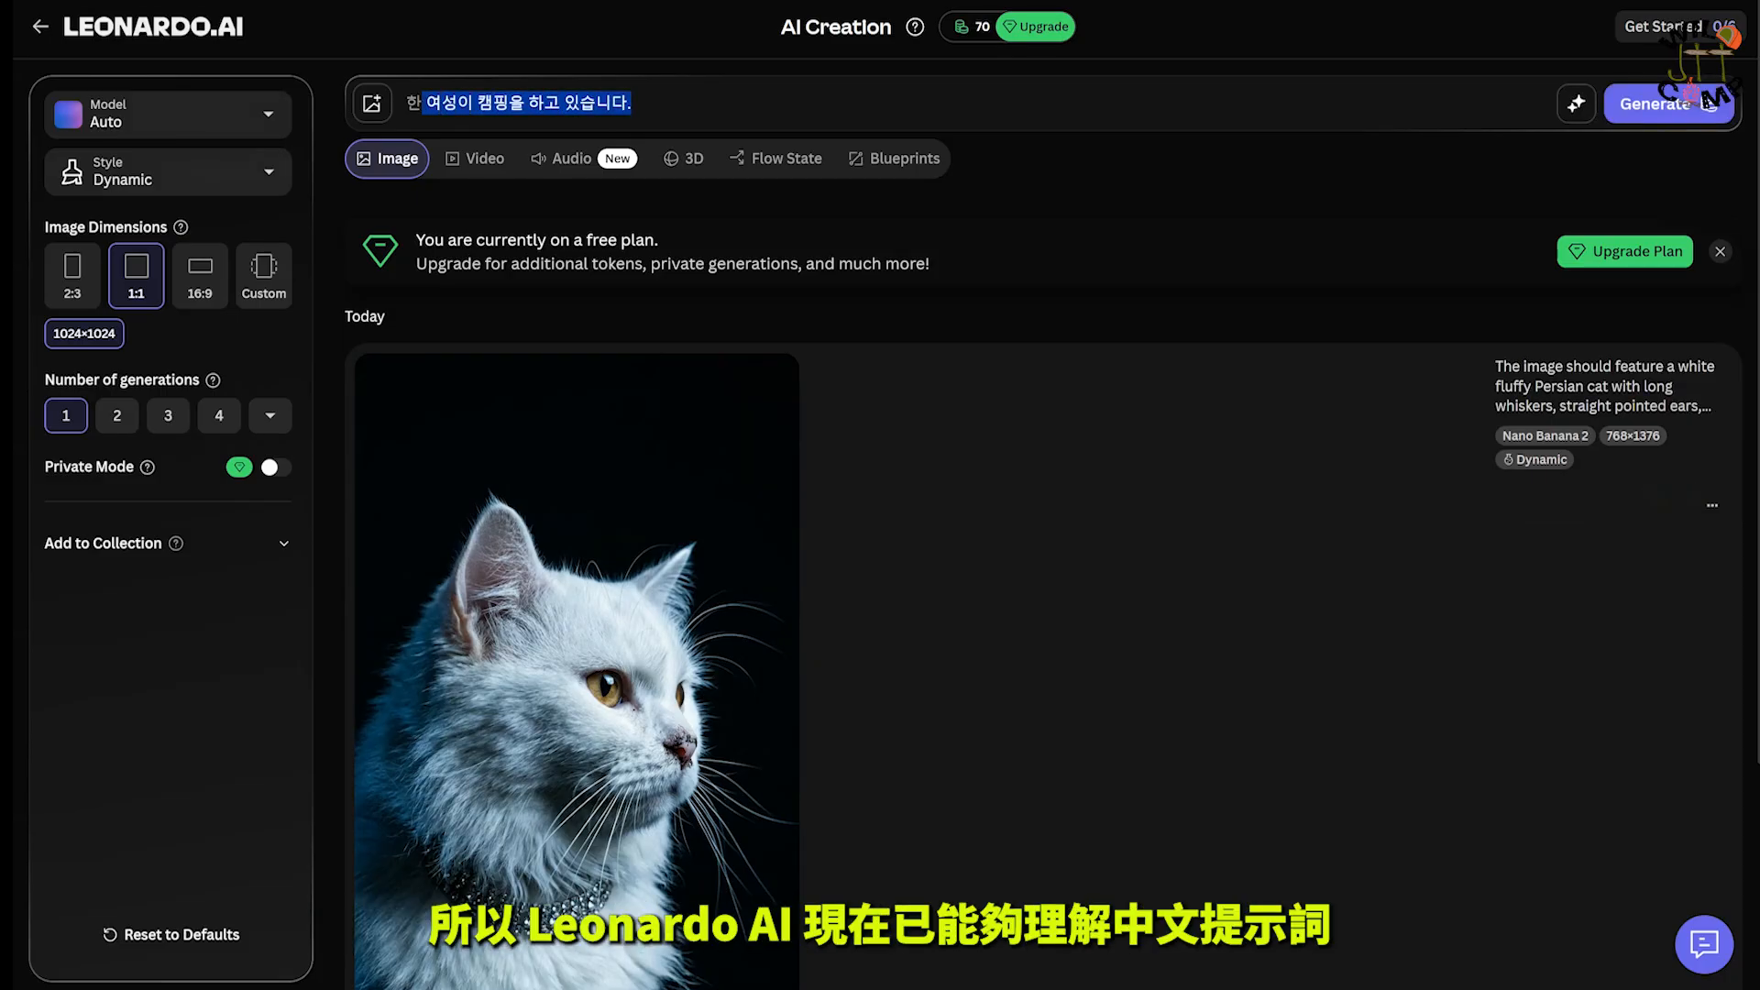
key(BackSpace)
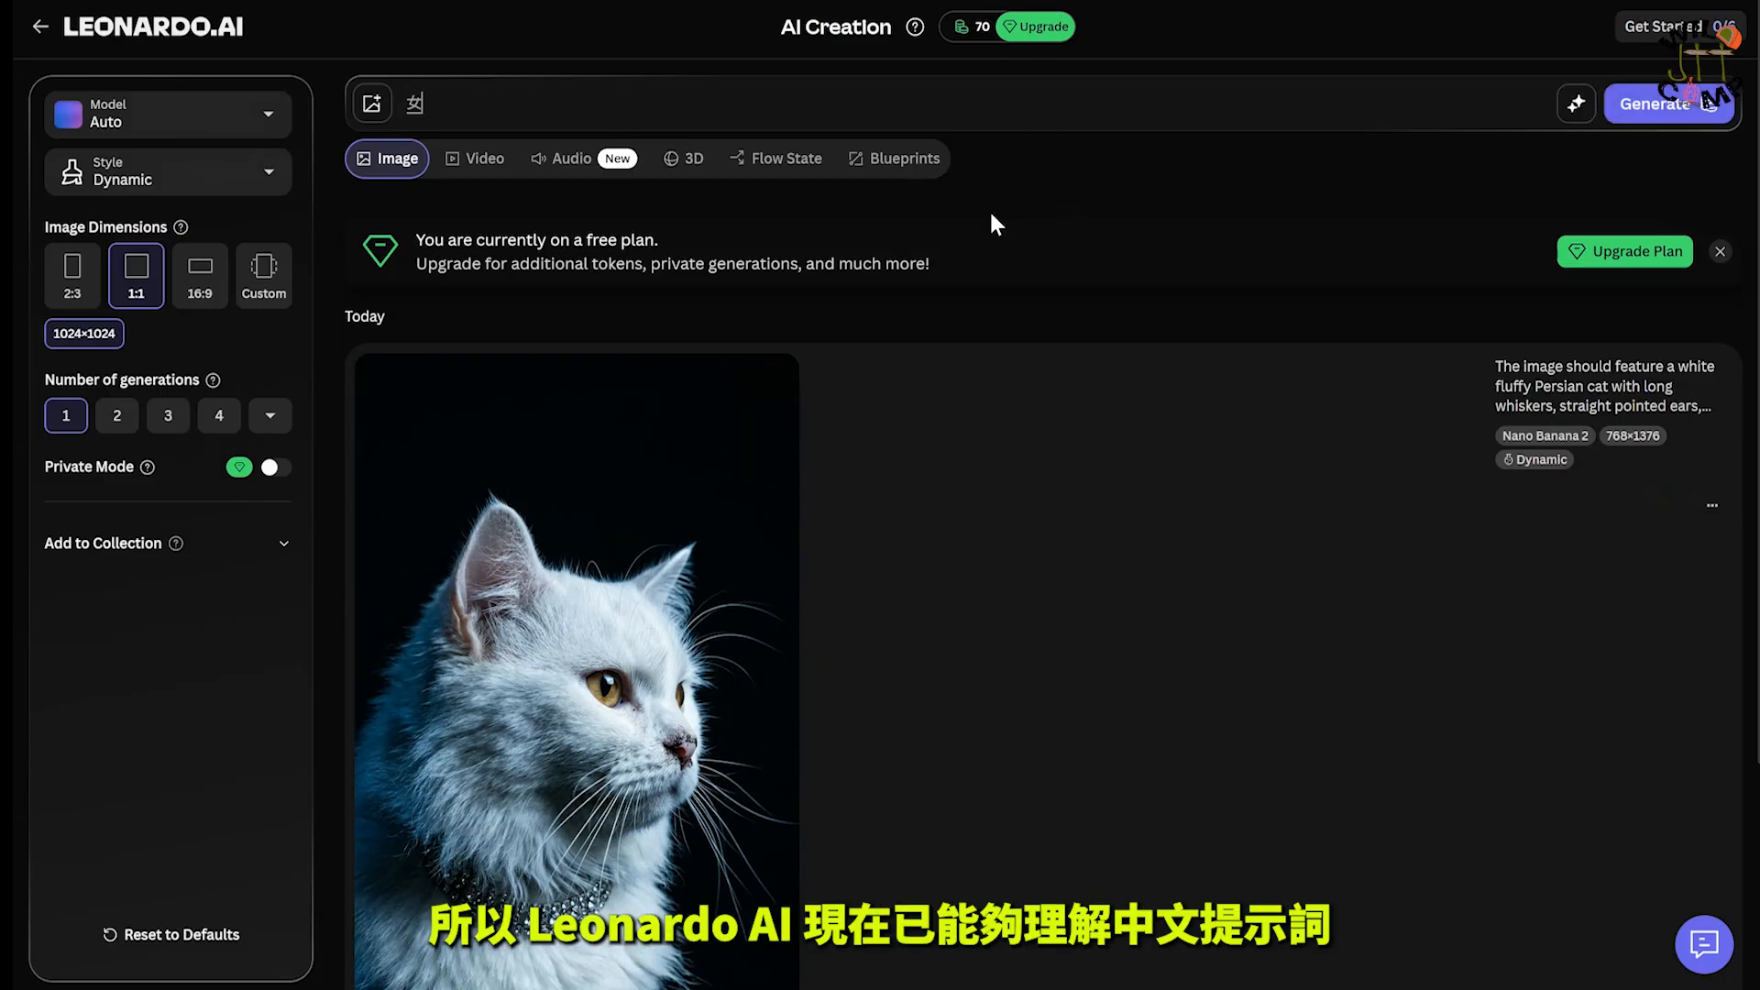
text(士)
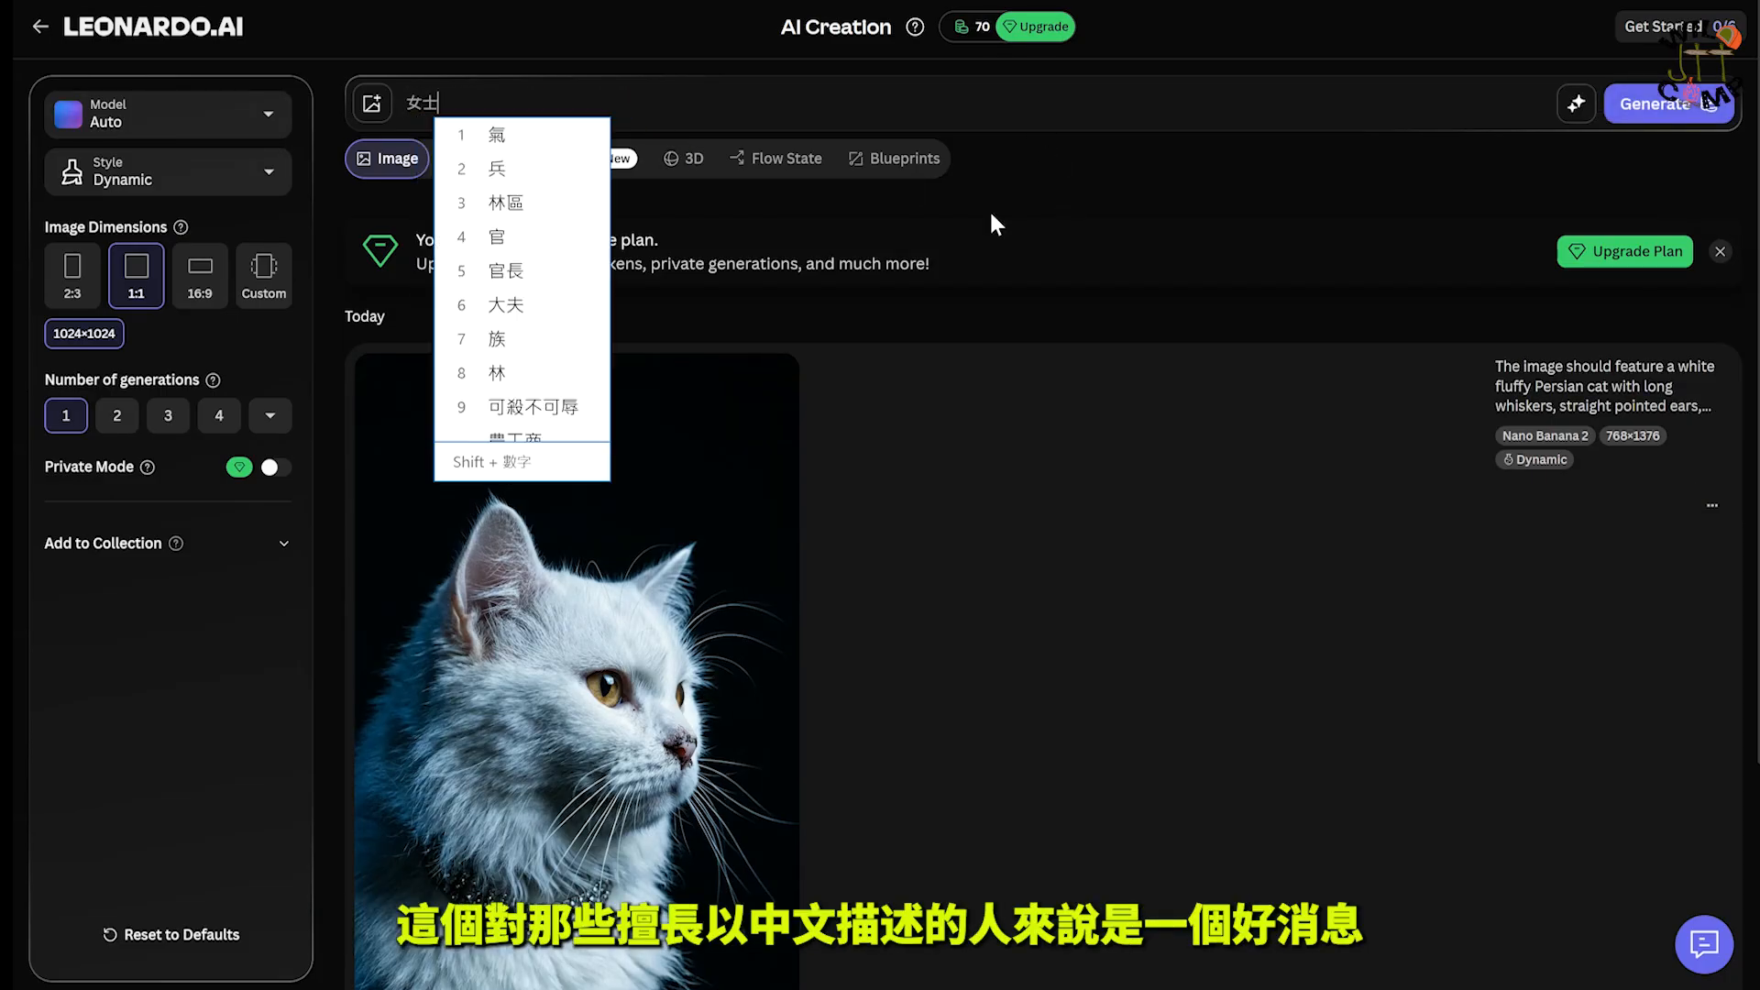
text(在露營)
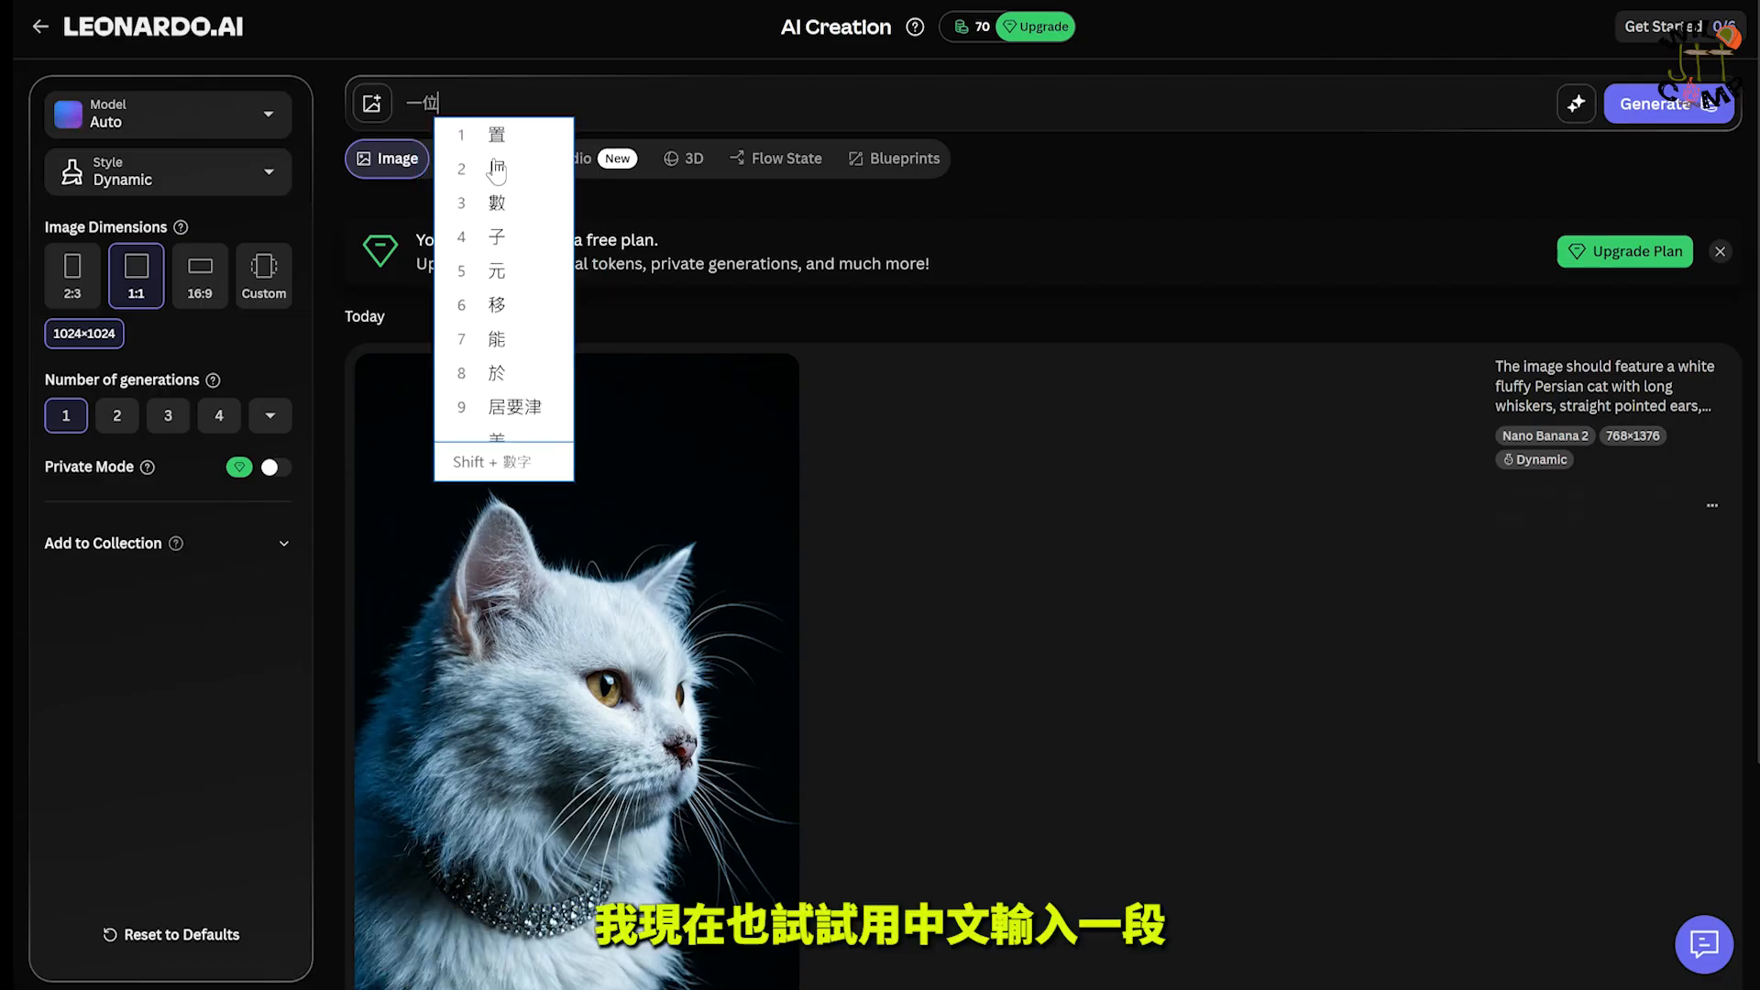
Step: Write the Chinese prompt "一位30歲的女士，扎著高高的馬尾辮，坐在清澈的森林溪流旁的一根圓木上，看著手機地圖。"
text(30)
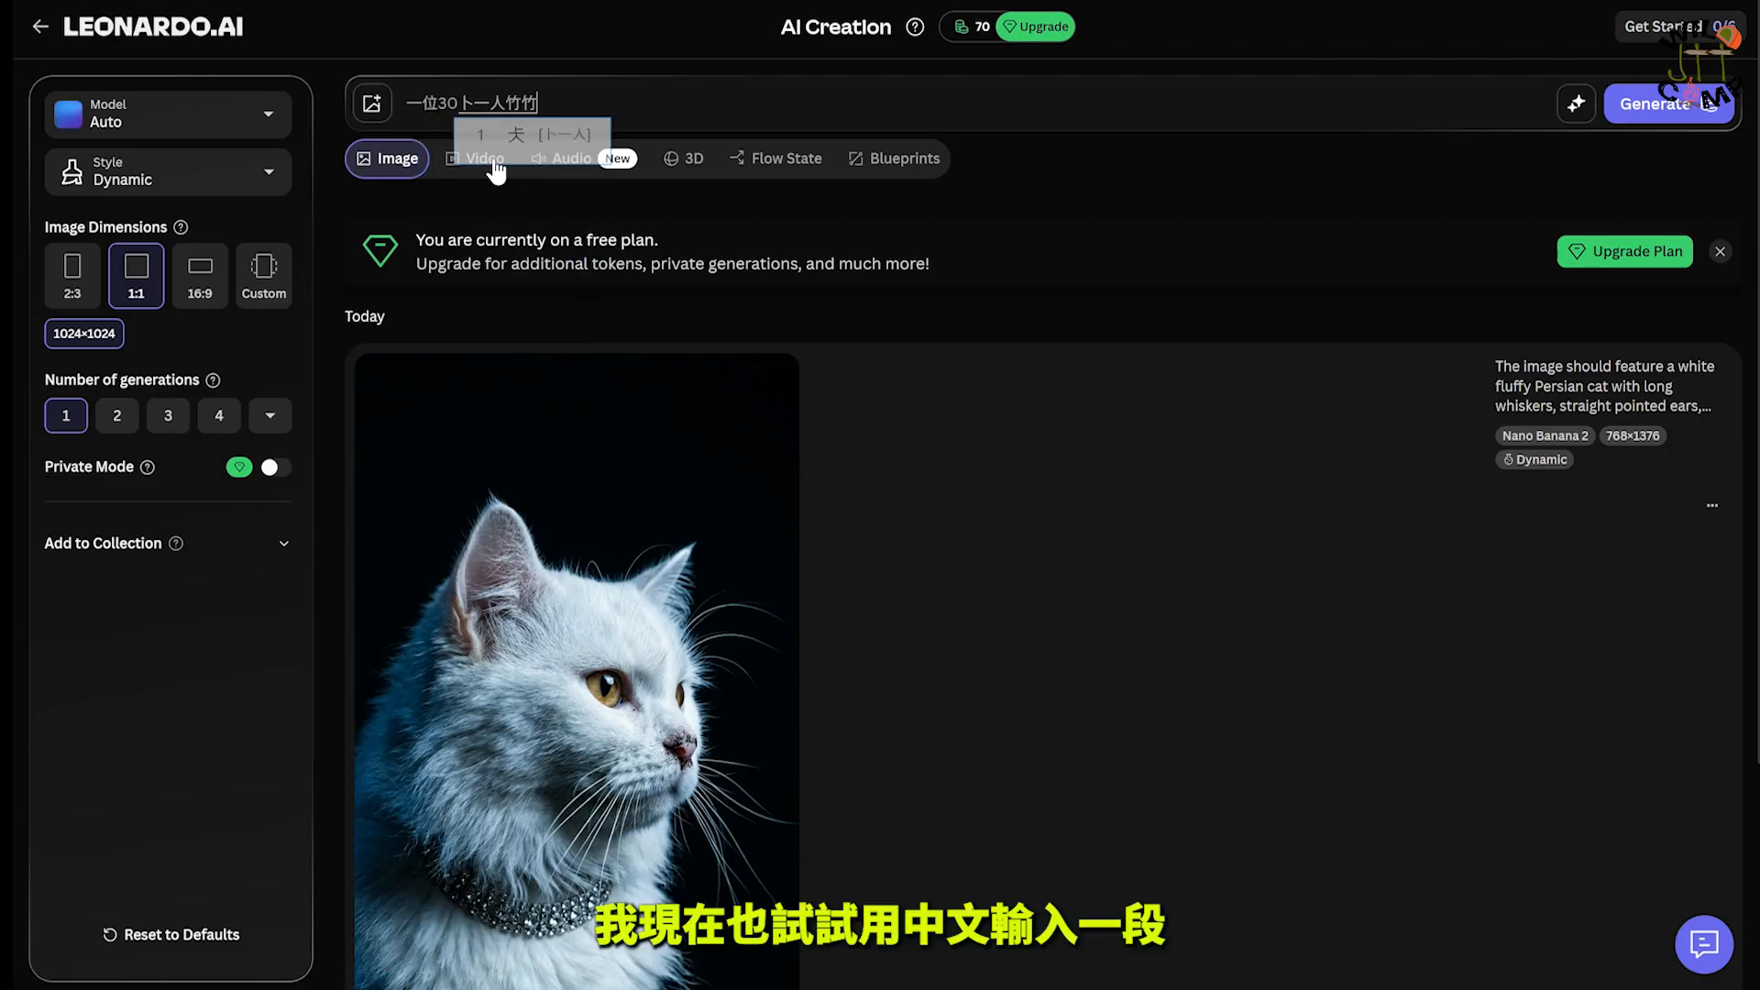
text(歲的)
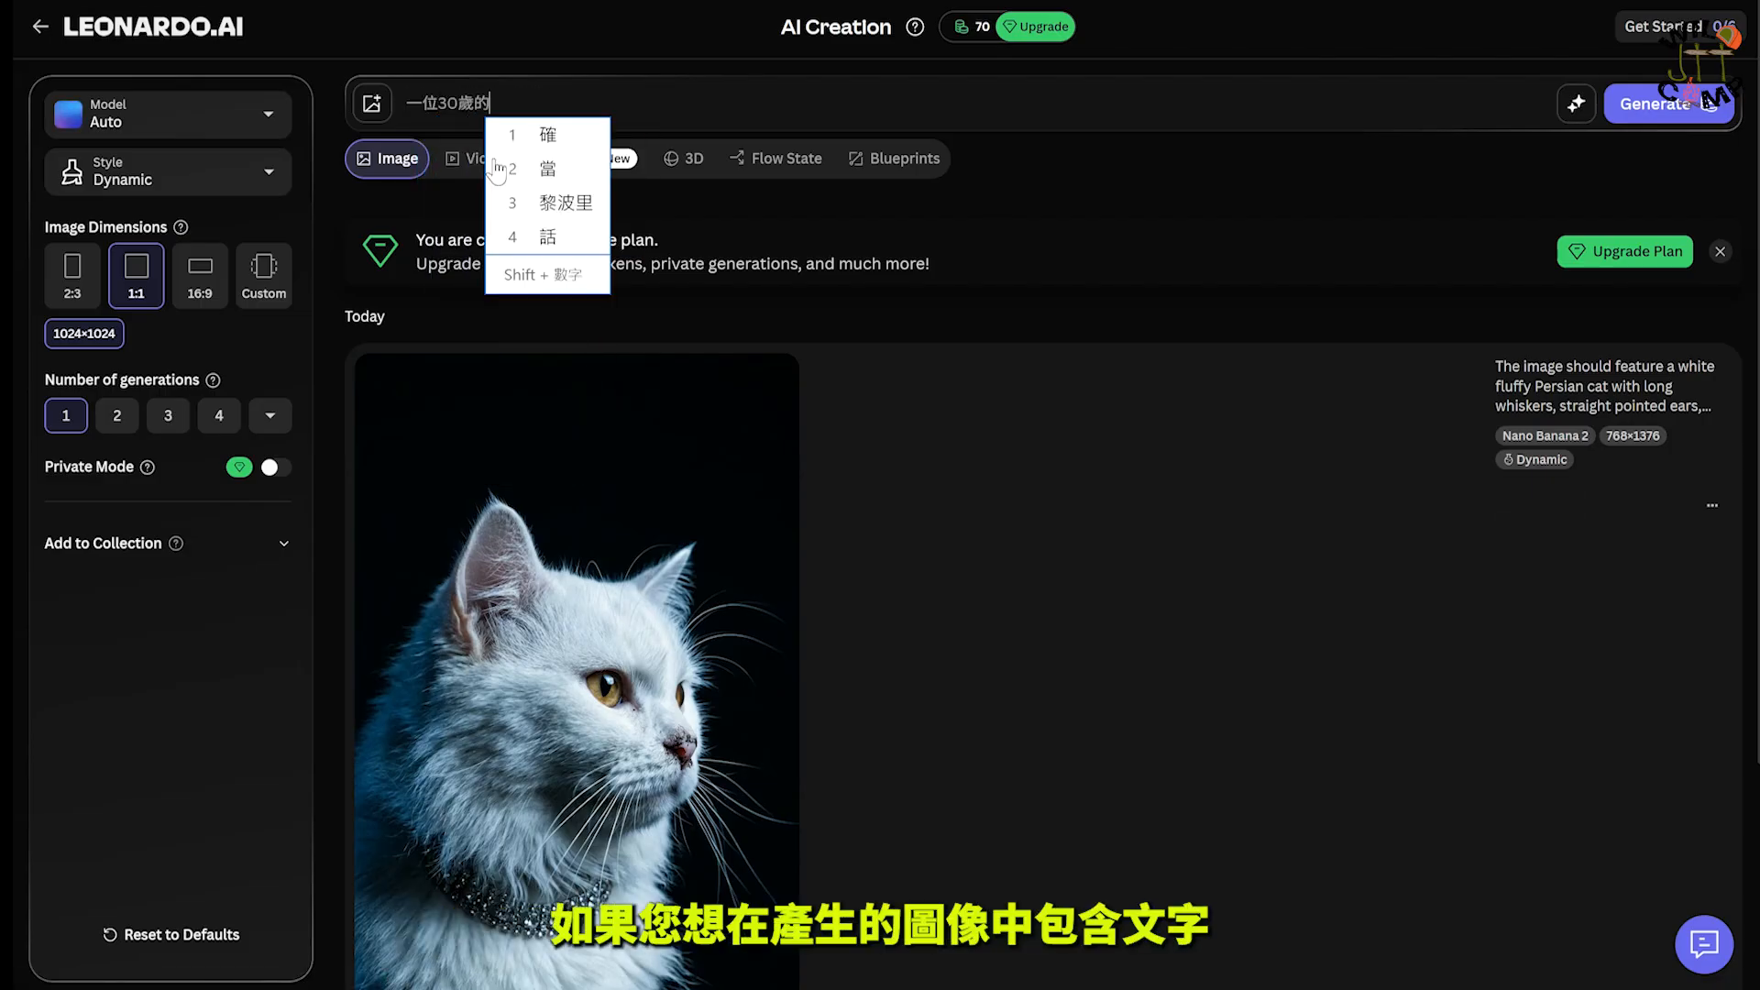
text(女士，手扎著高高的馬尾辮)
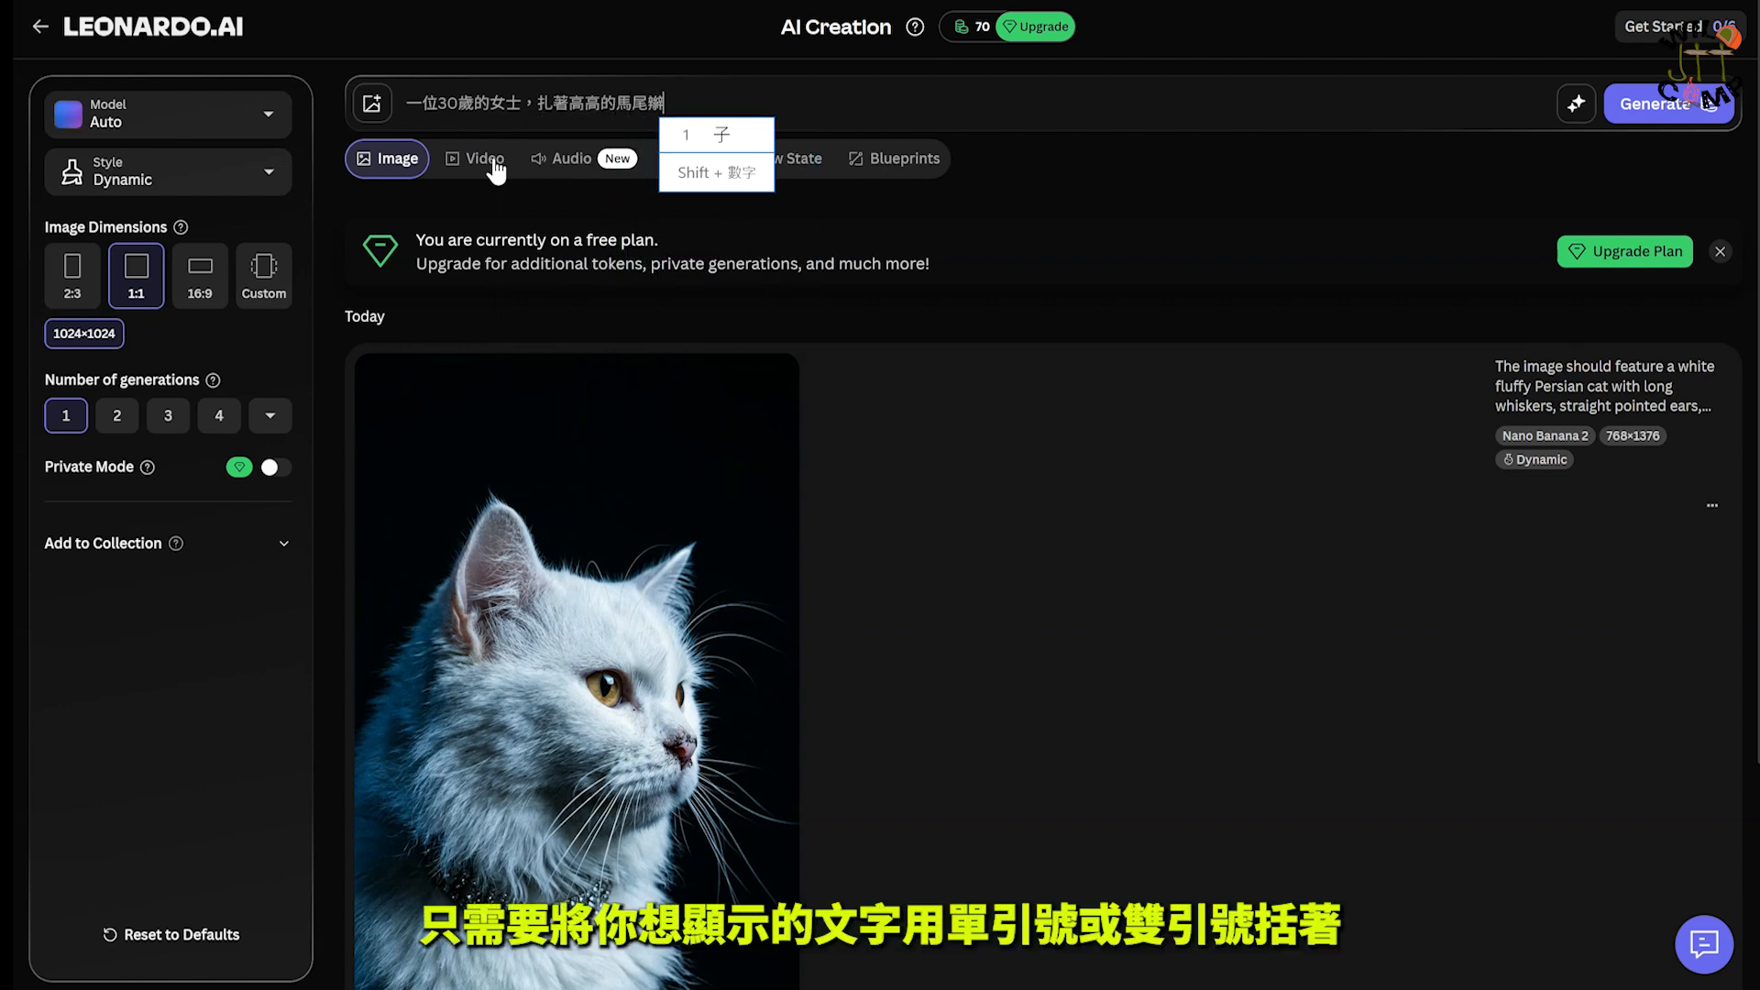
text(，坐在清澈的)
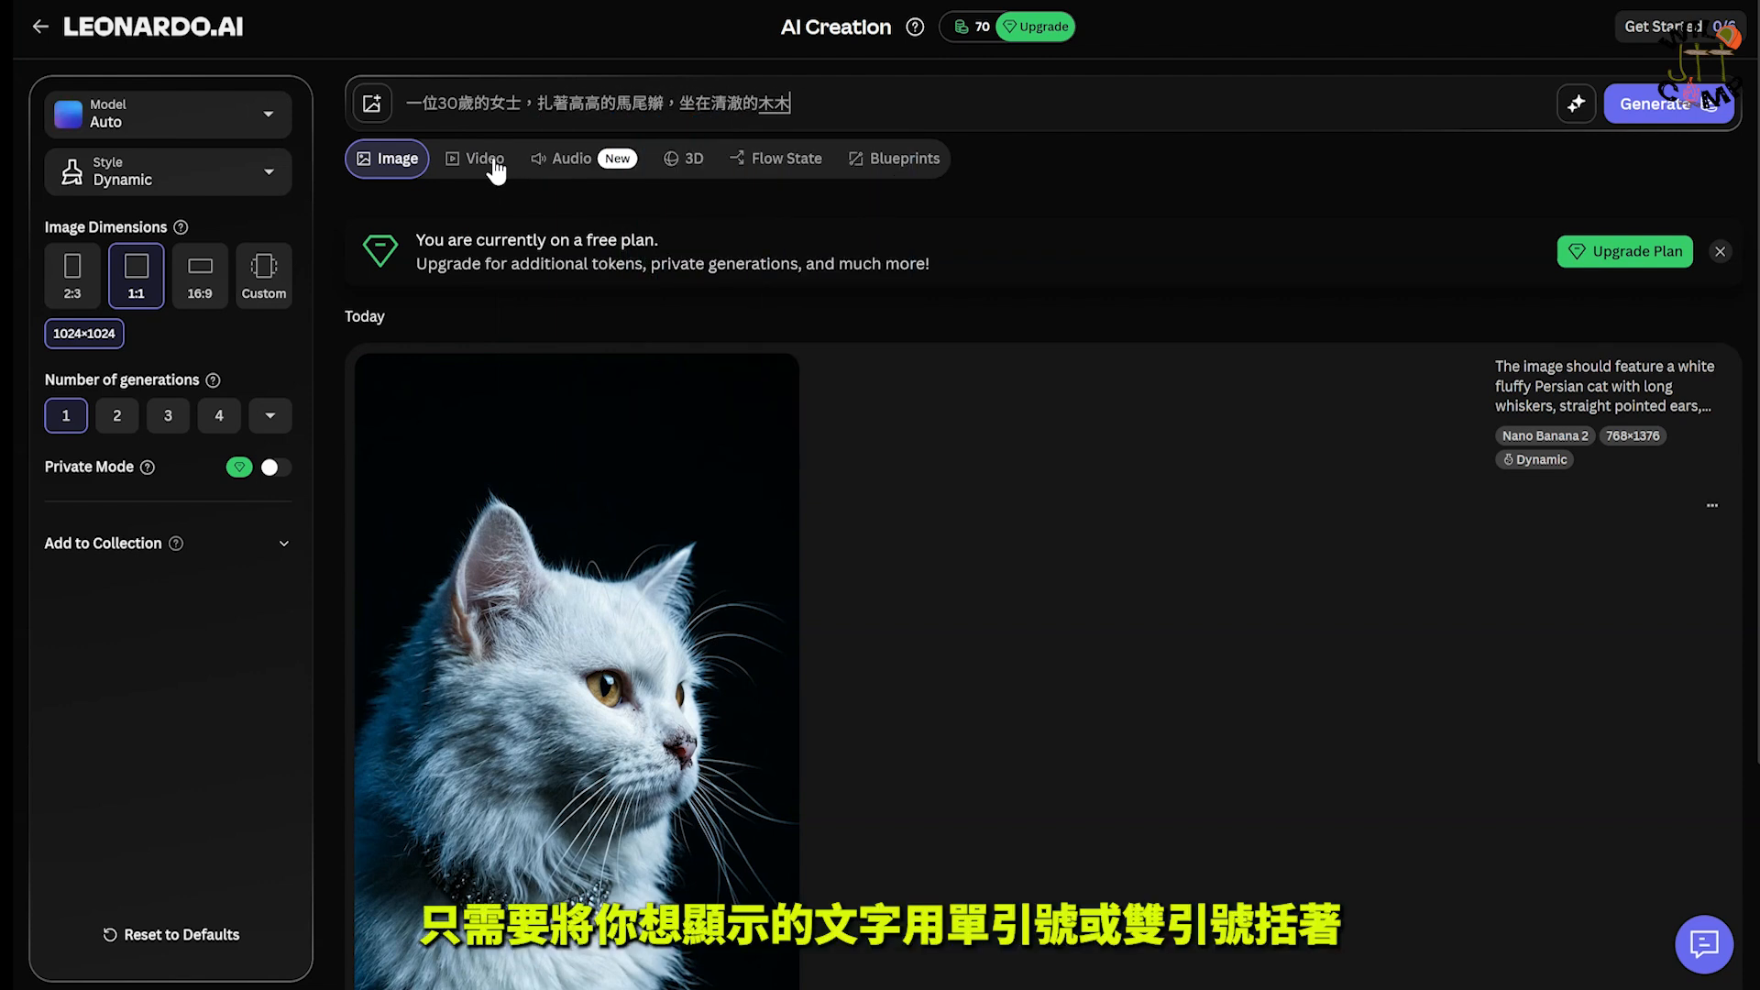
text(森林溪)
text(流旁的一根圓)
text(木上，竹)
text(著手機地圖。)
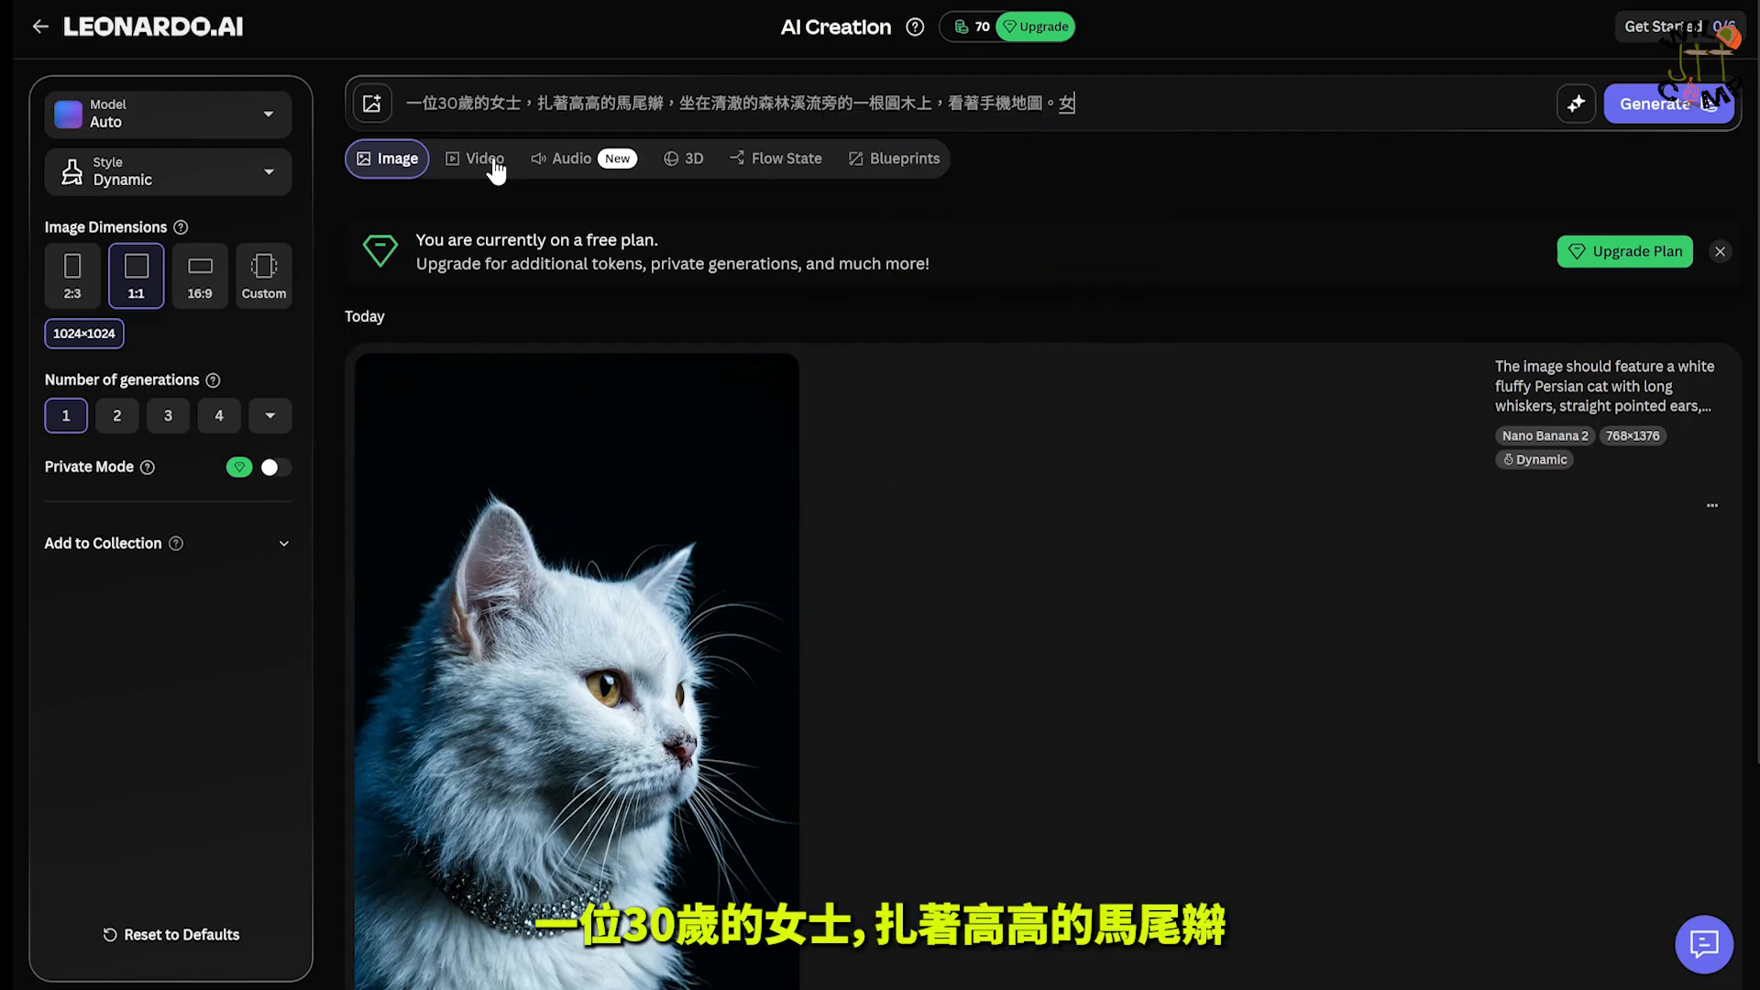
Step: Add the clothing description "她穿著迷彩背心、橄欖綠多口袋七分褲和中筒登山靴" to the prompt
text(她穿著迷彩背心、)
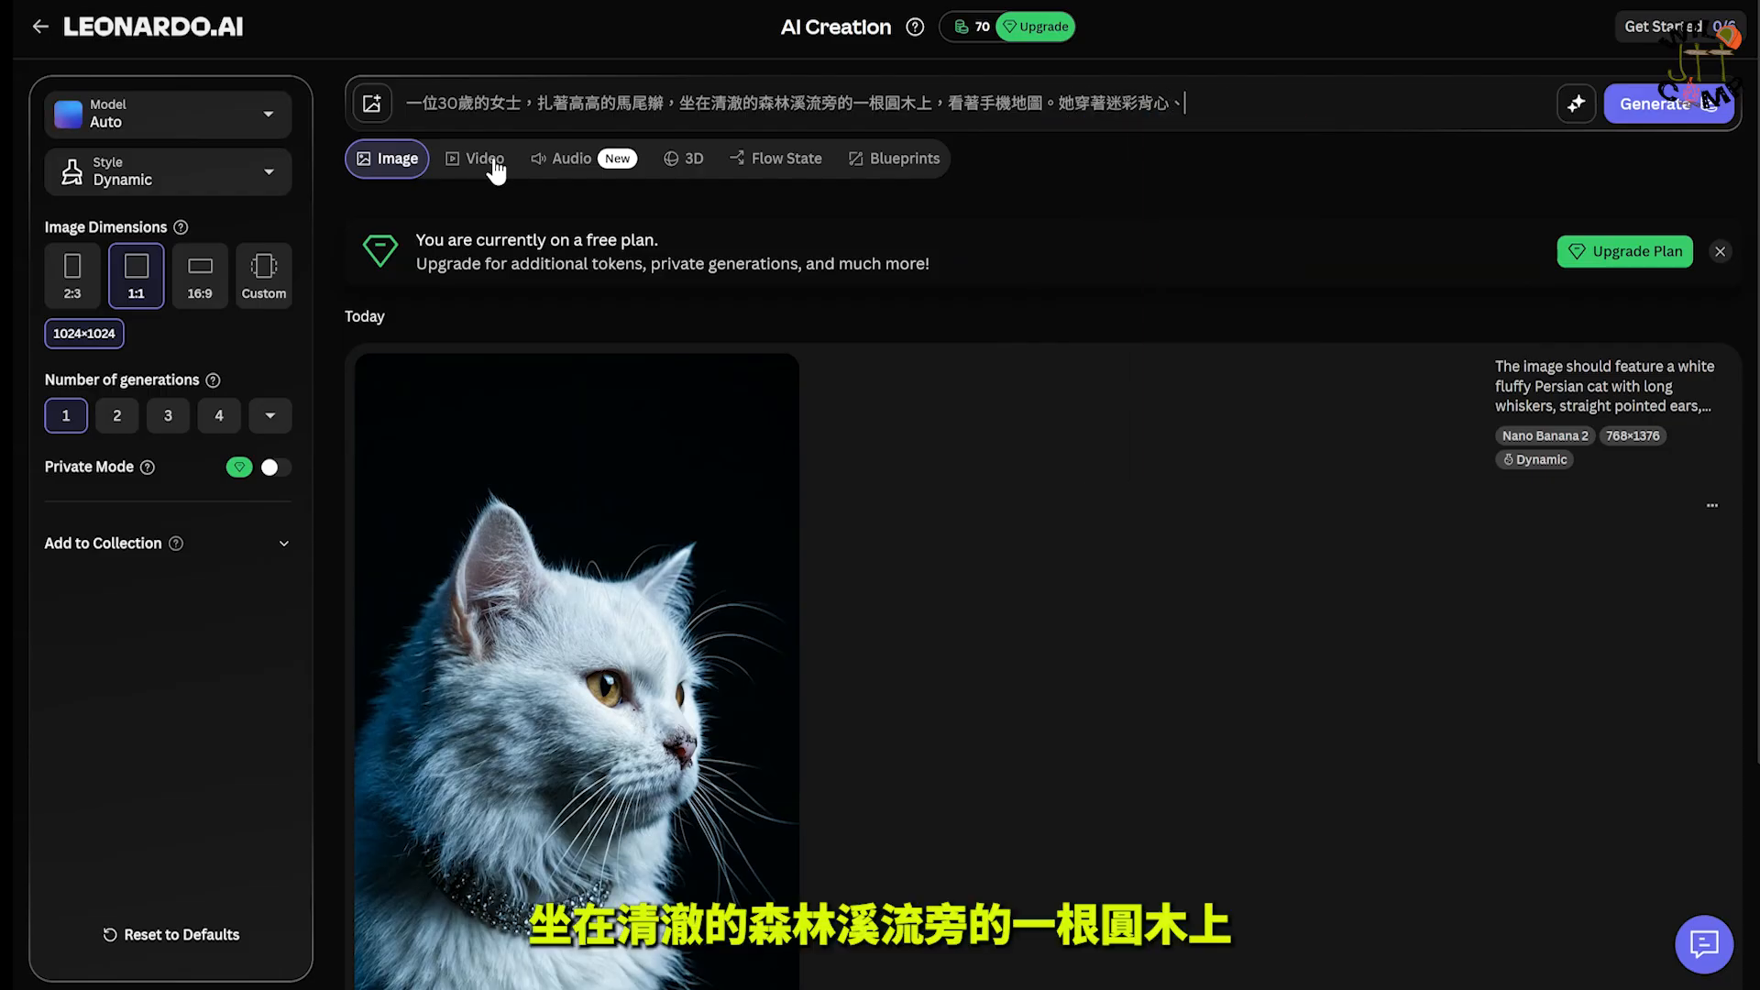
text(橄欖綠多口)
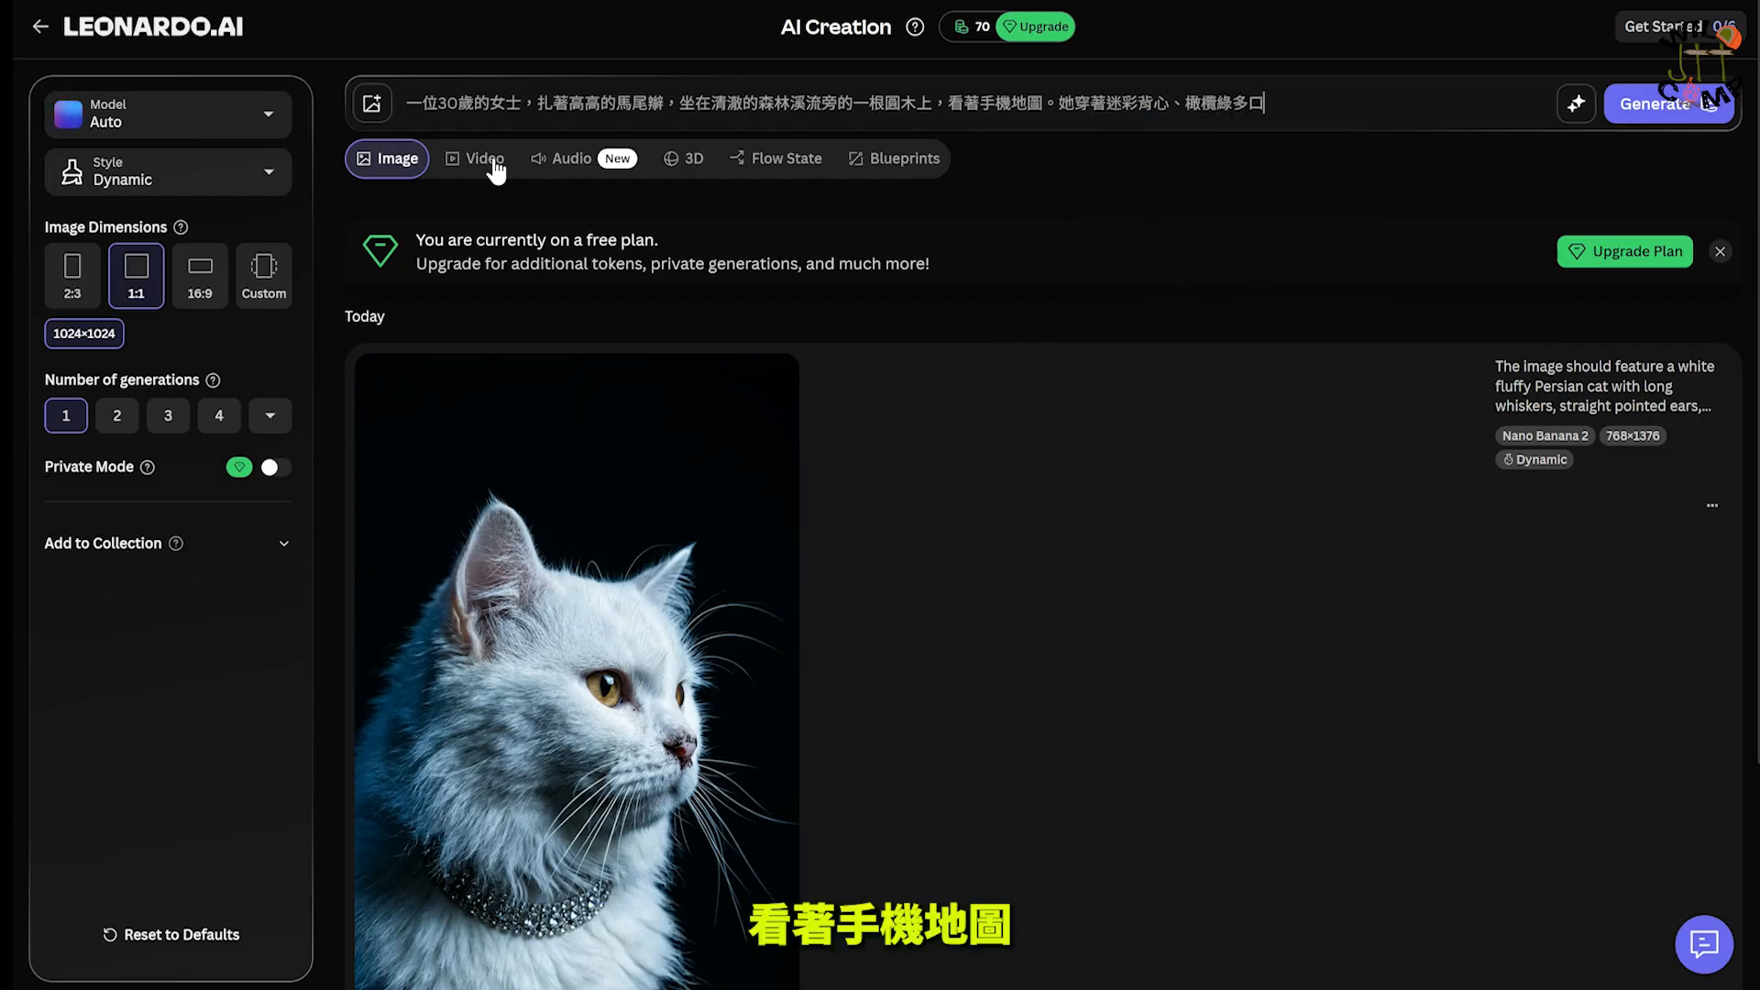
text(袋十戈七分褲)
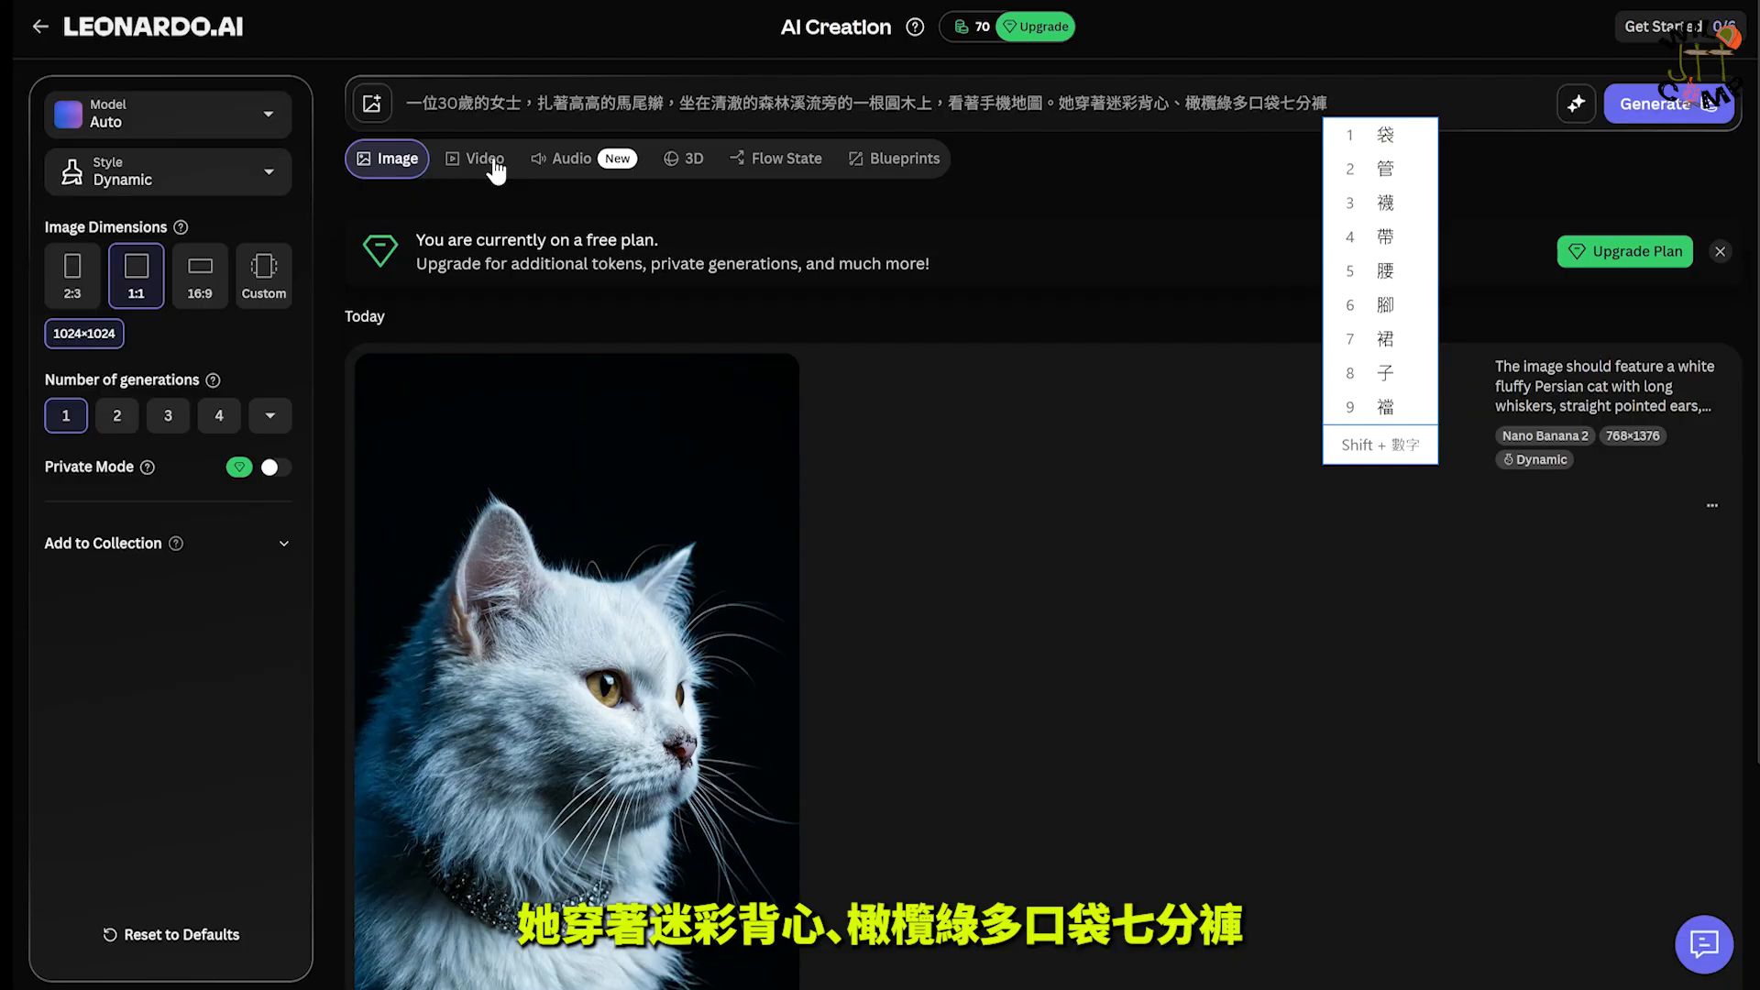
text(和中竹月一筒登山靴)
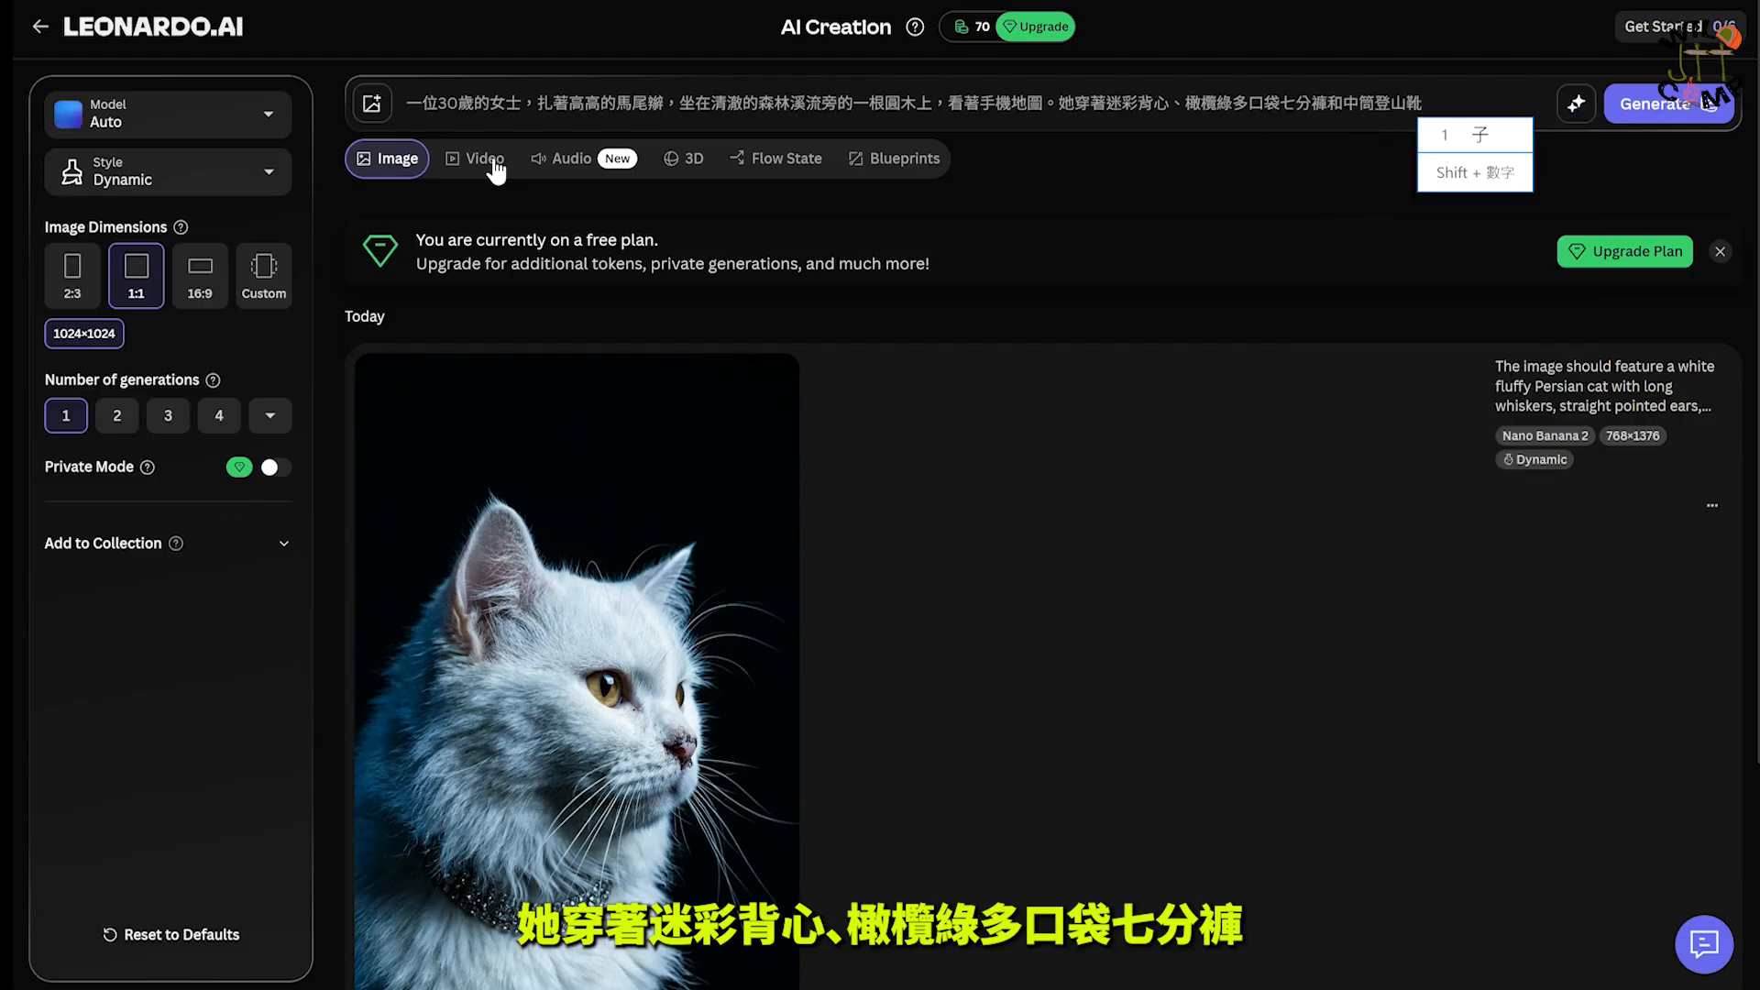
Step: Extend the prompt with "附近放著一個小型帳篷和一個露營爐。帳篷上面刻上了文字 "JTT WILD CAMP"。"
text(。附卜近放著一個小型帳)
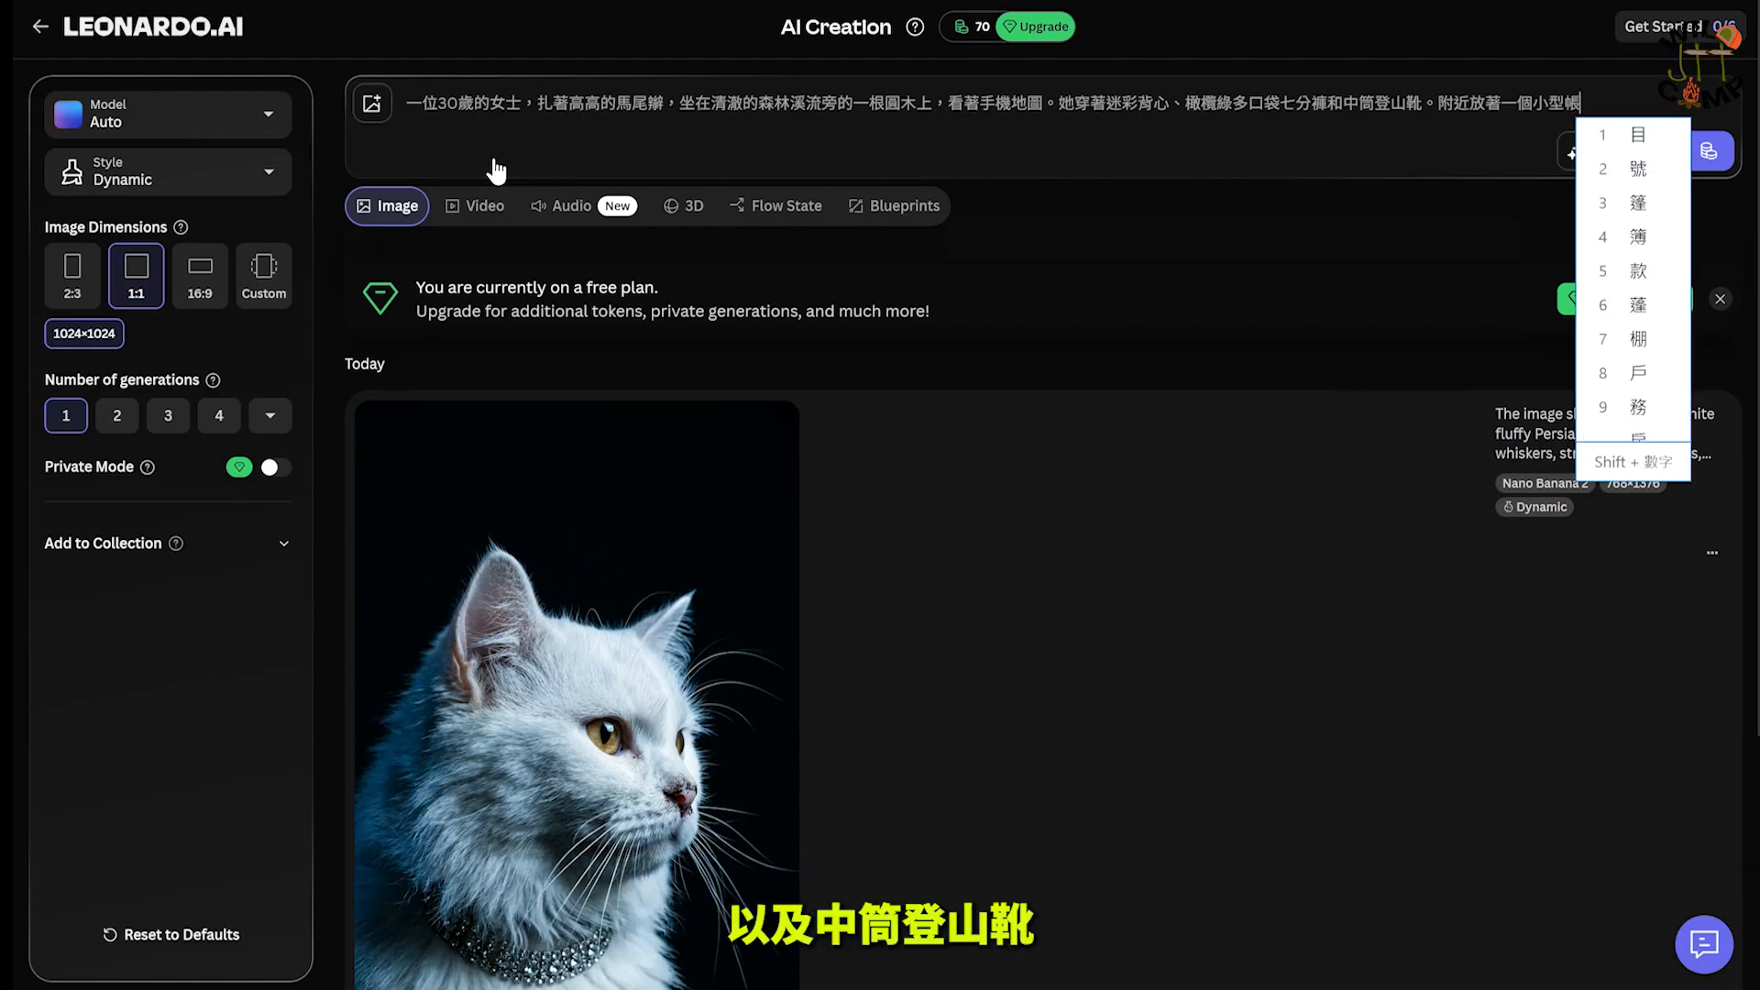
text(篷和一人)
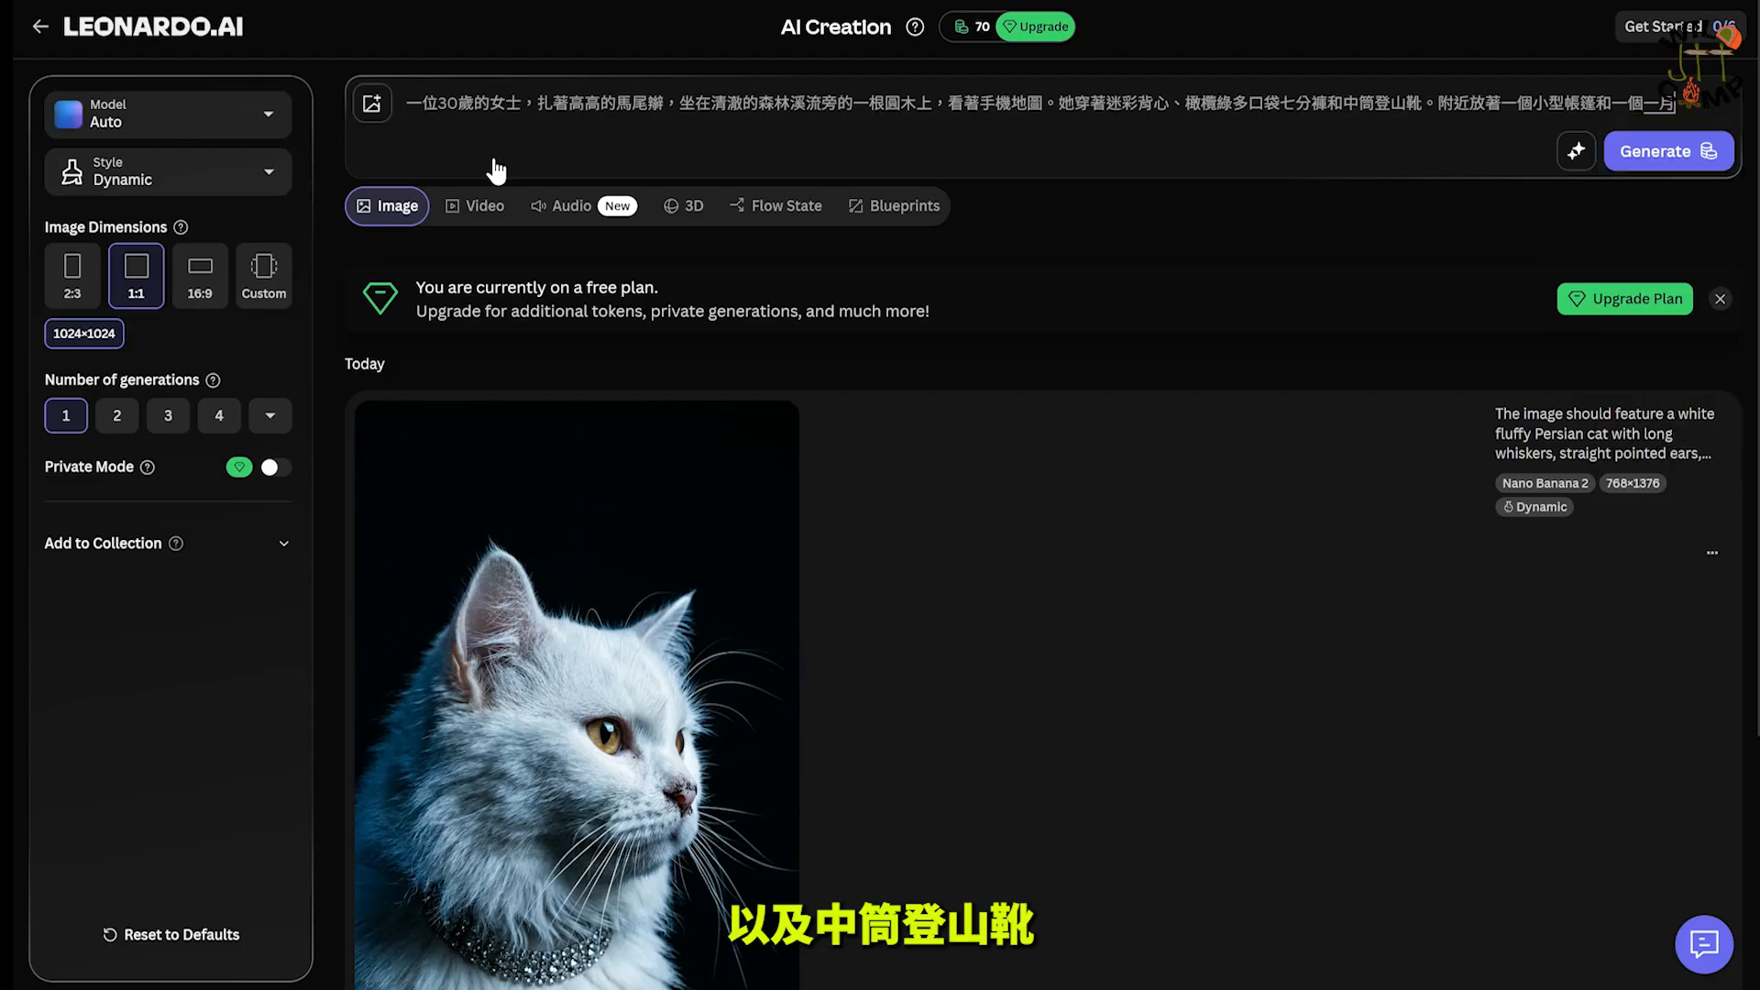
text(露營爐。以)
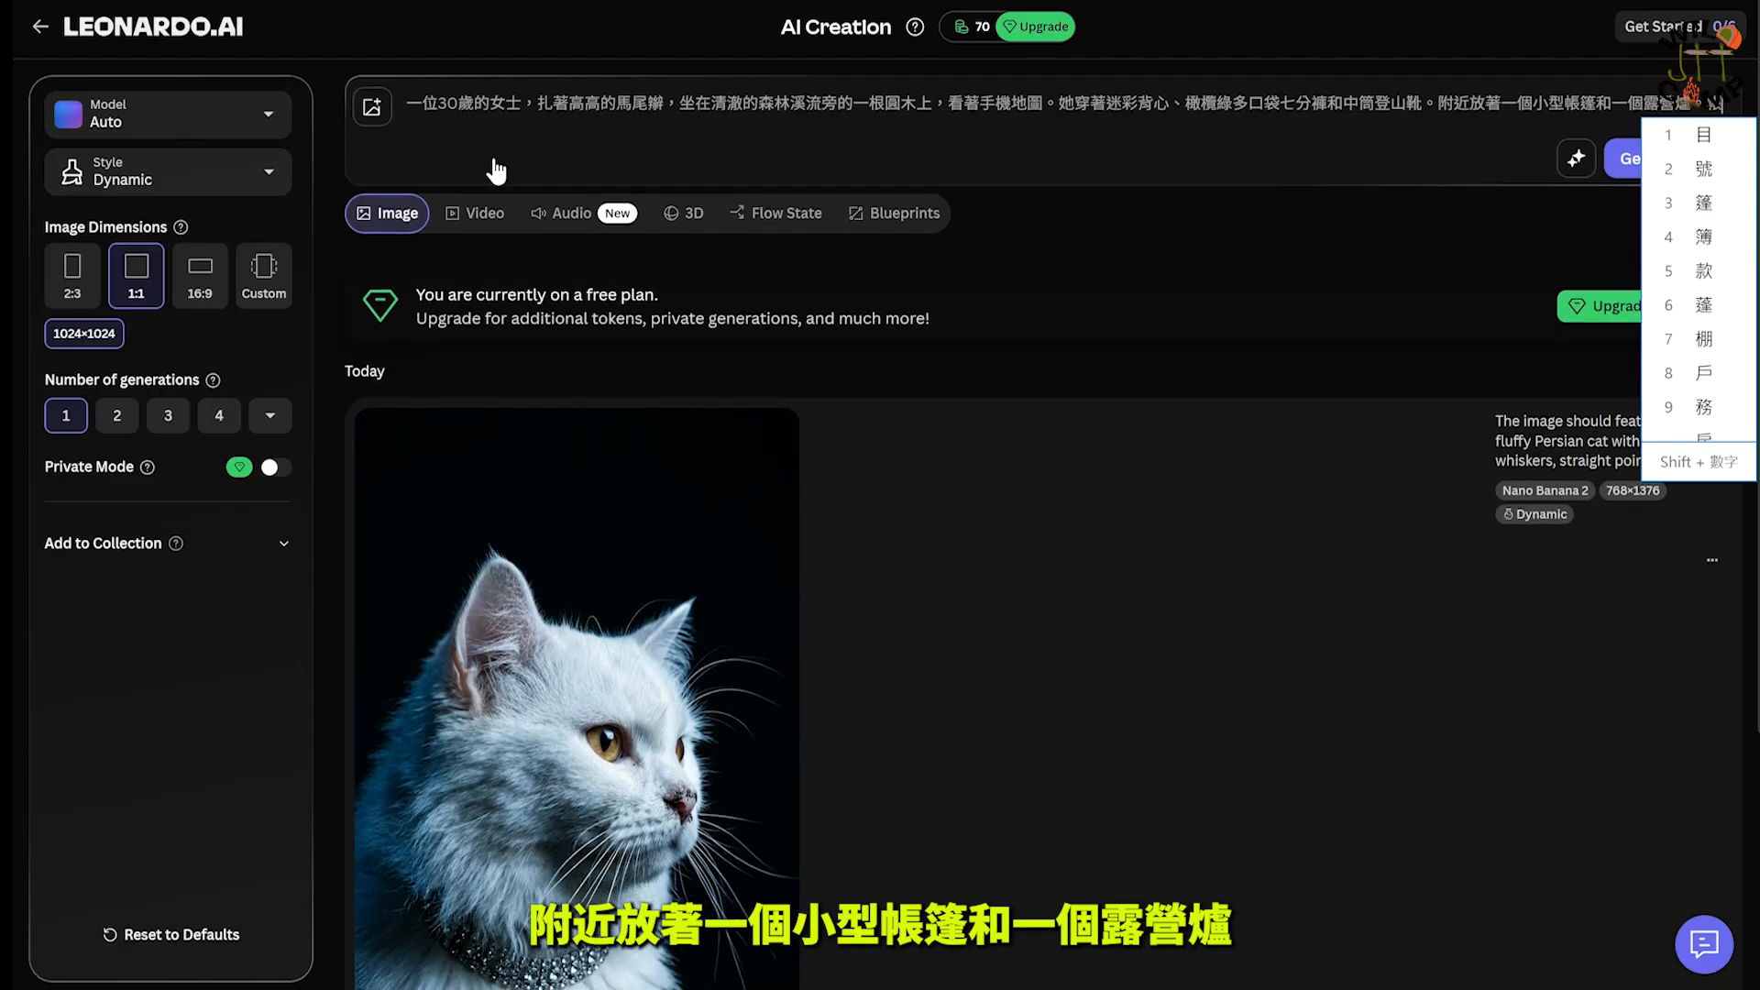
text(篷上面刻上了文字 "JTT WILD CAMP"。)
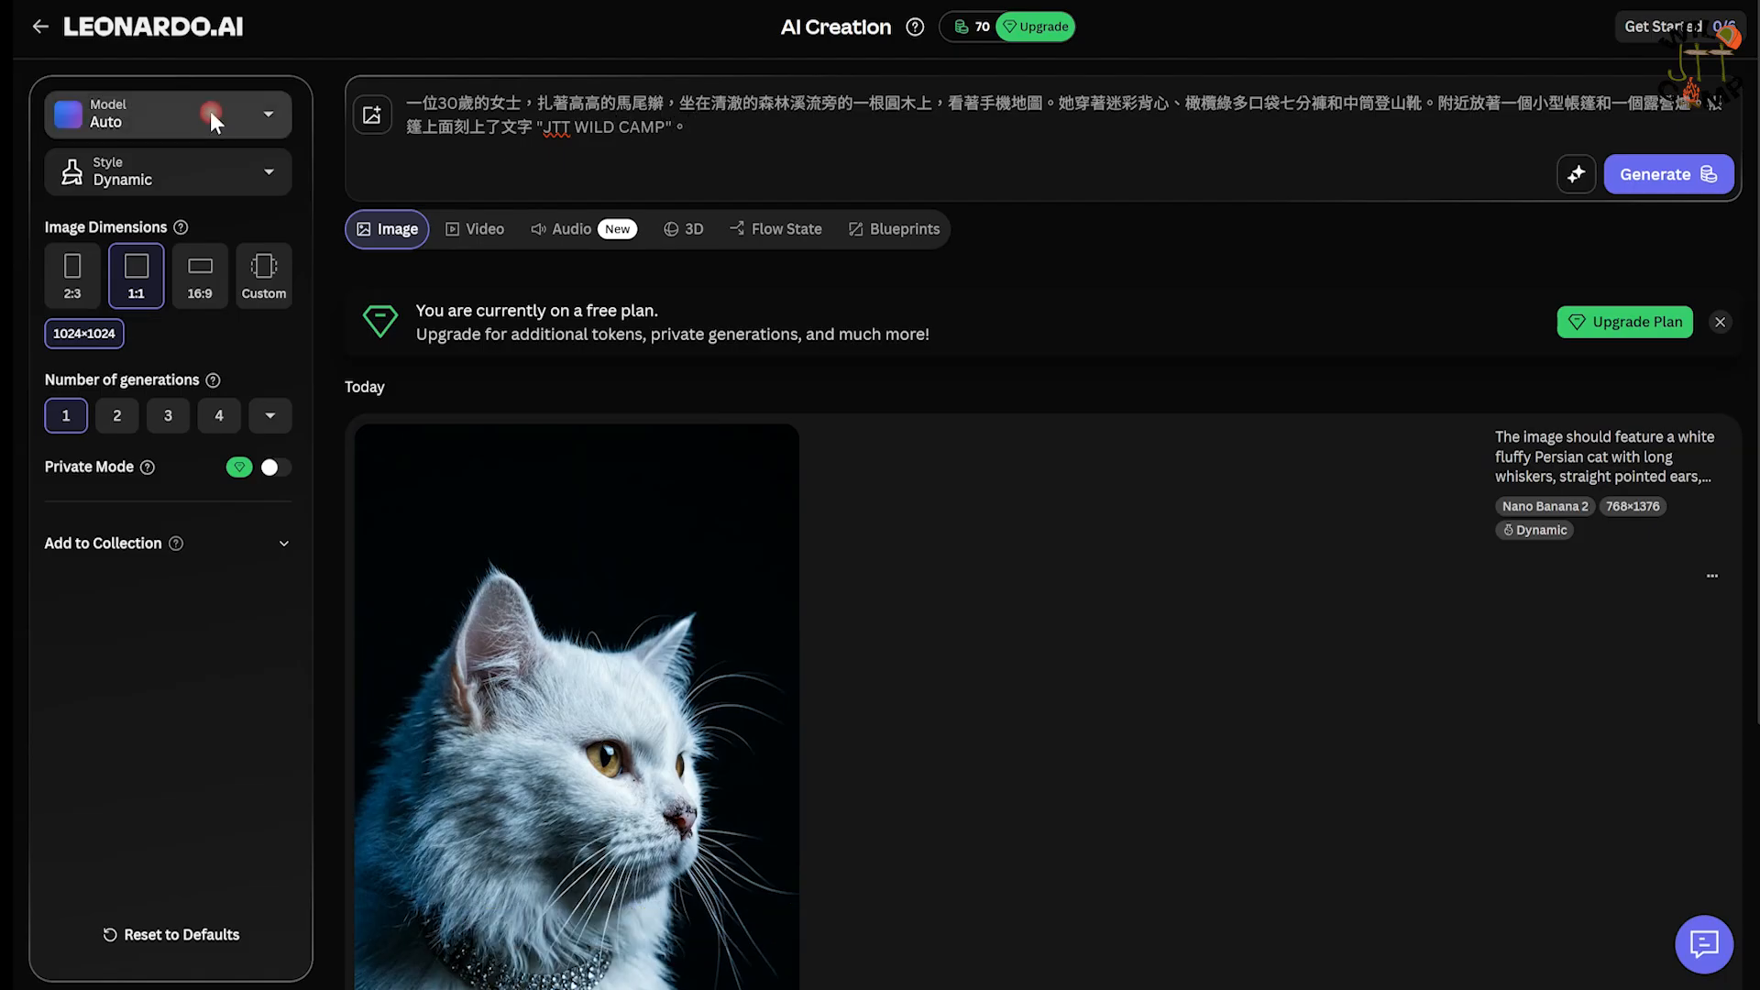
Step: Set the model to Nano Banana 2 Lite and the style to 3D Render
click(209, 112)
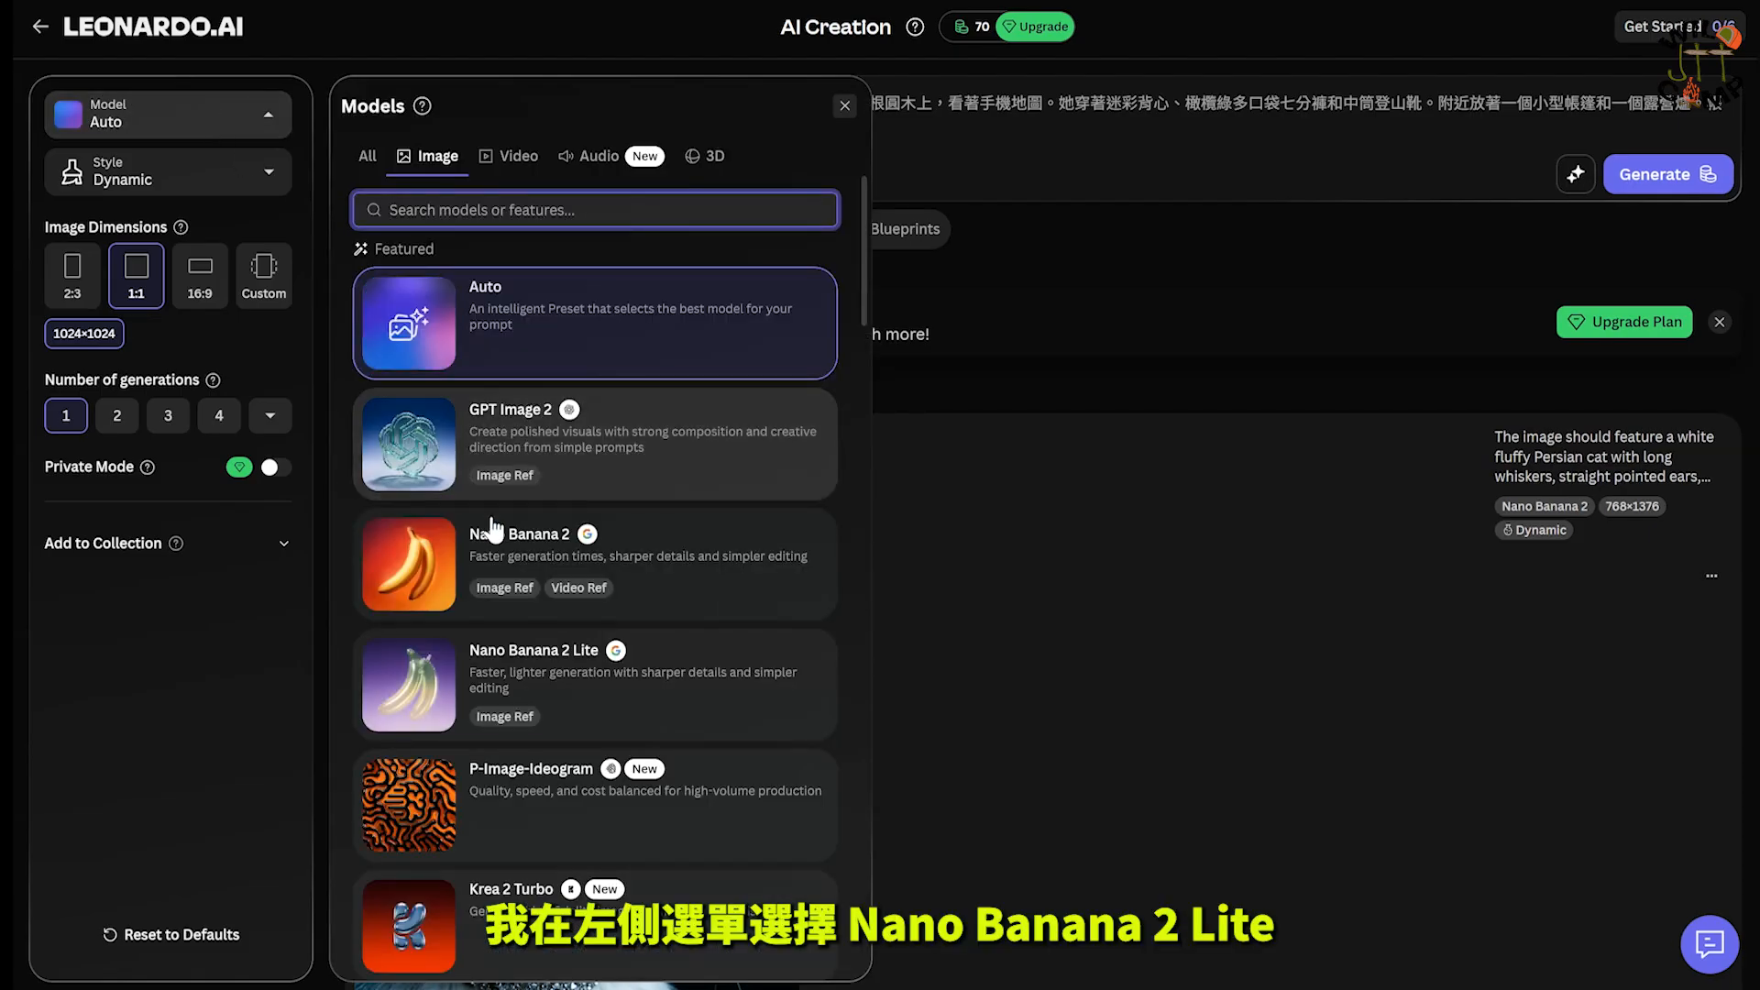
click(626, 687)
click(214, 239)
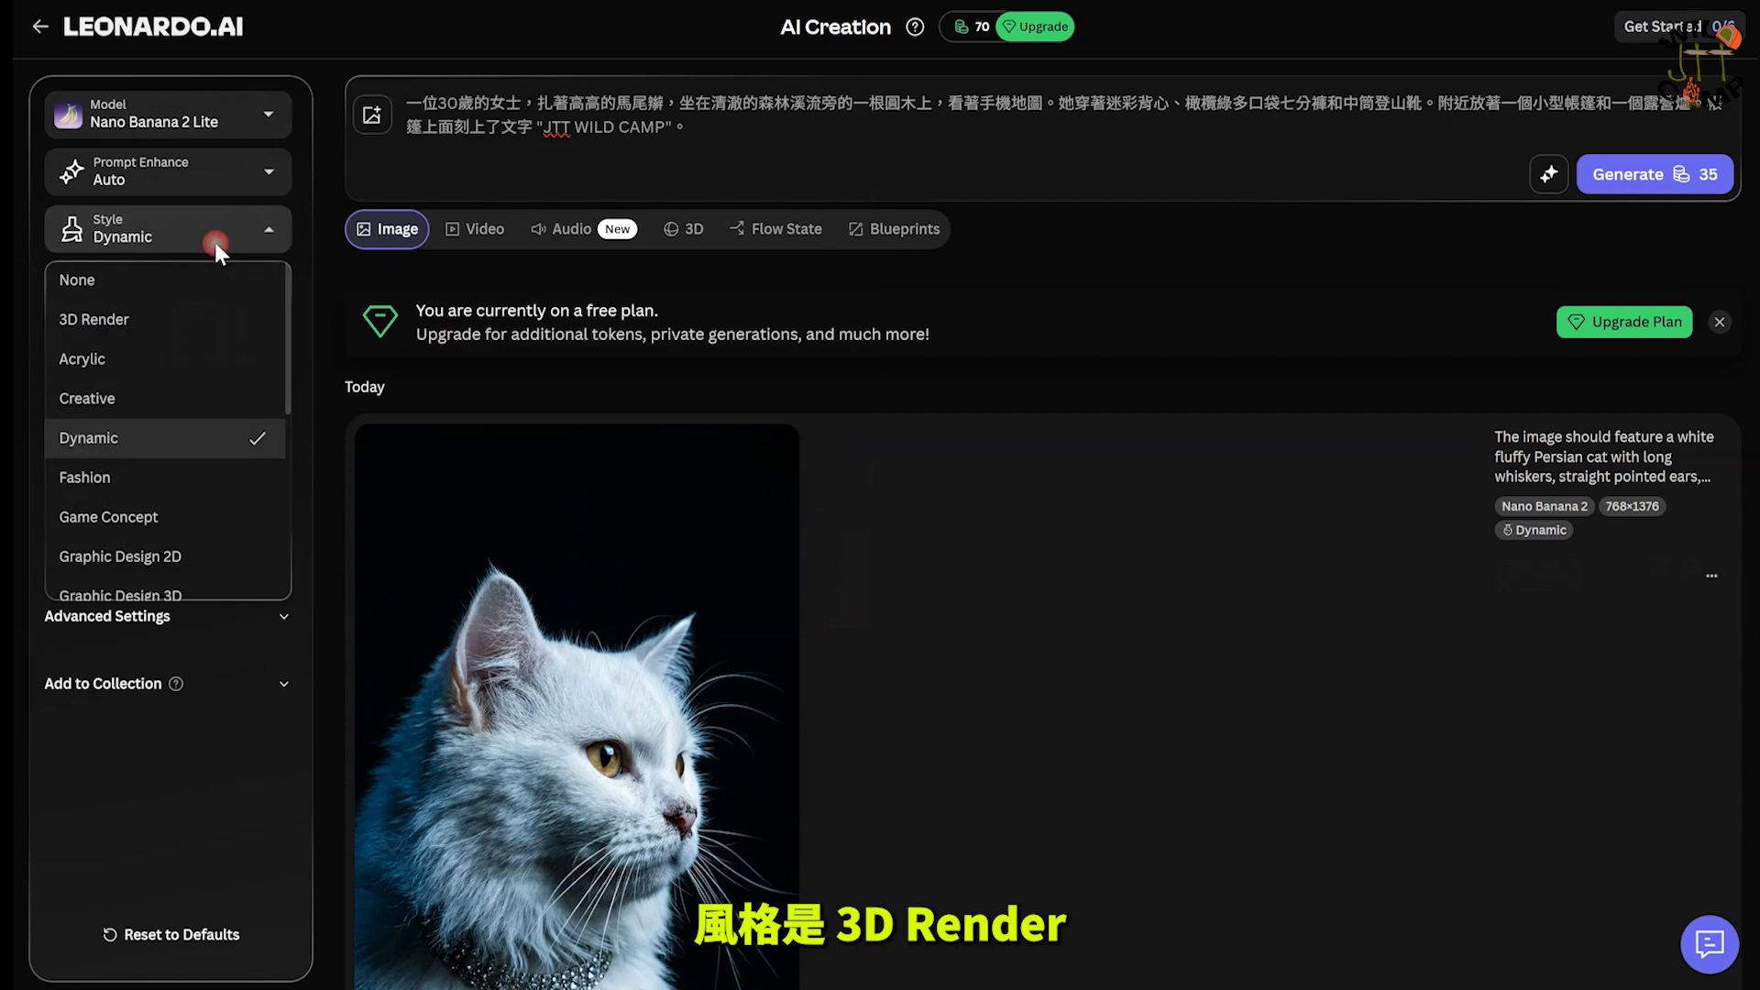
click(165, 323)
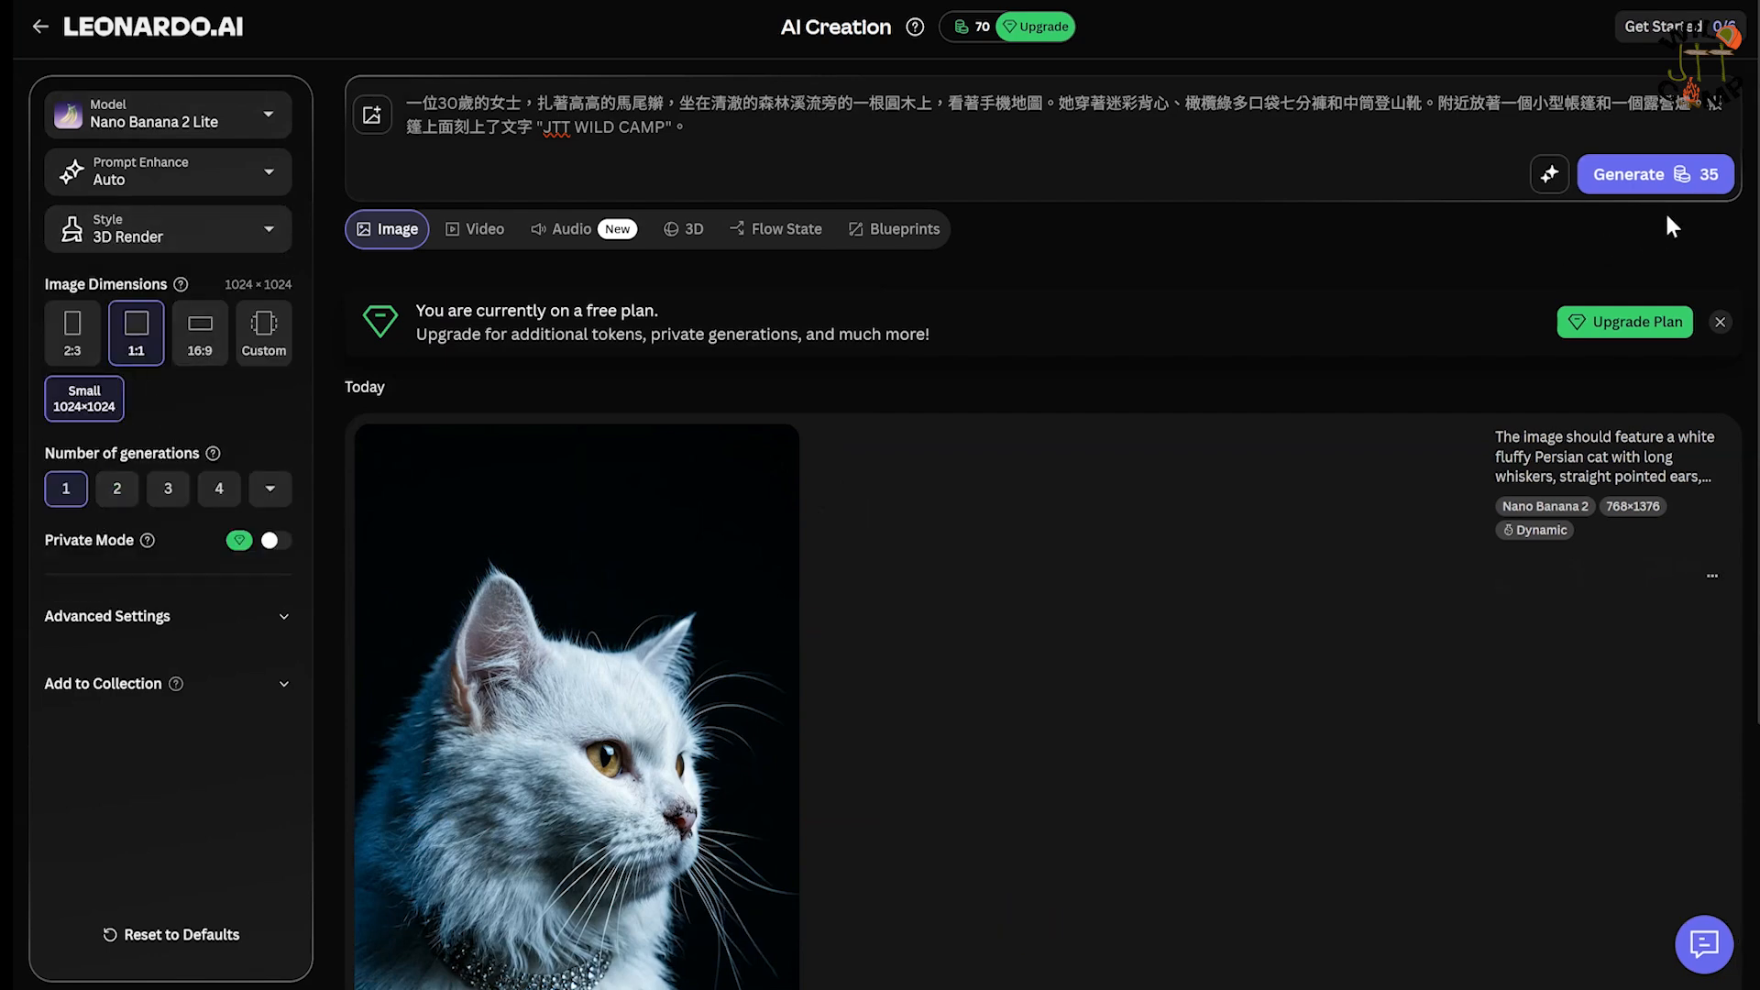
Step: Generate the image from the Chinese prompt and open the result enlarged to inspect the lettering on the tent
click(1685, 179)
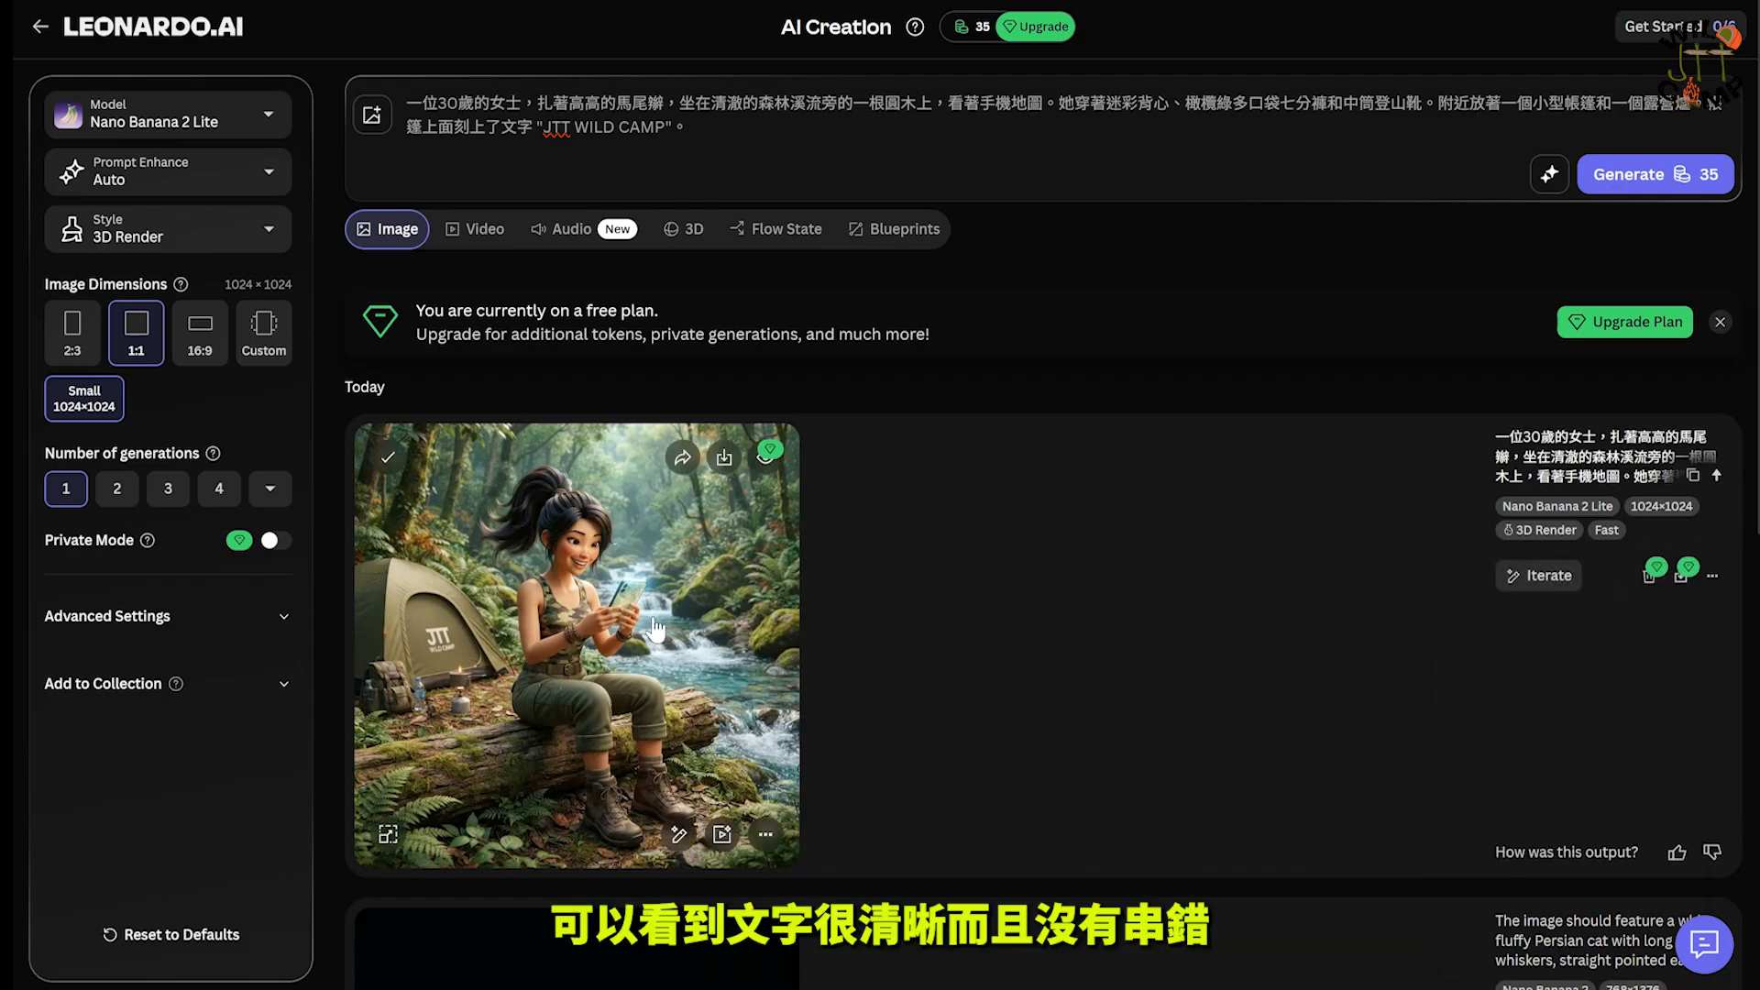
click(654, 627)
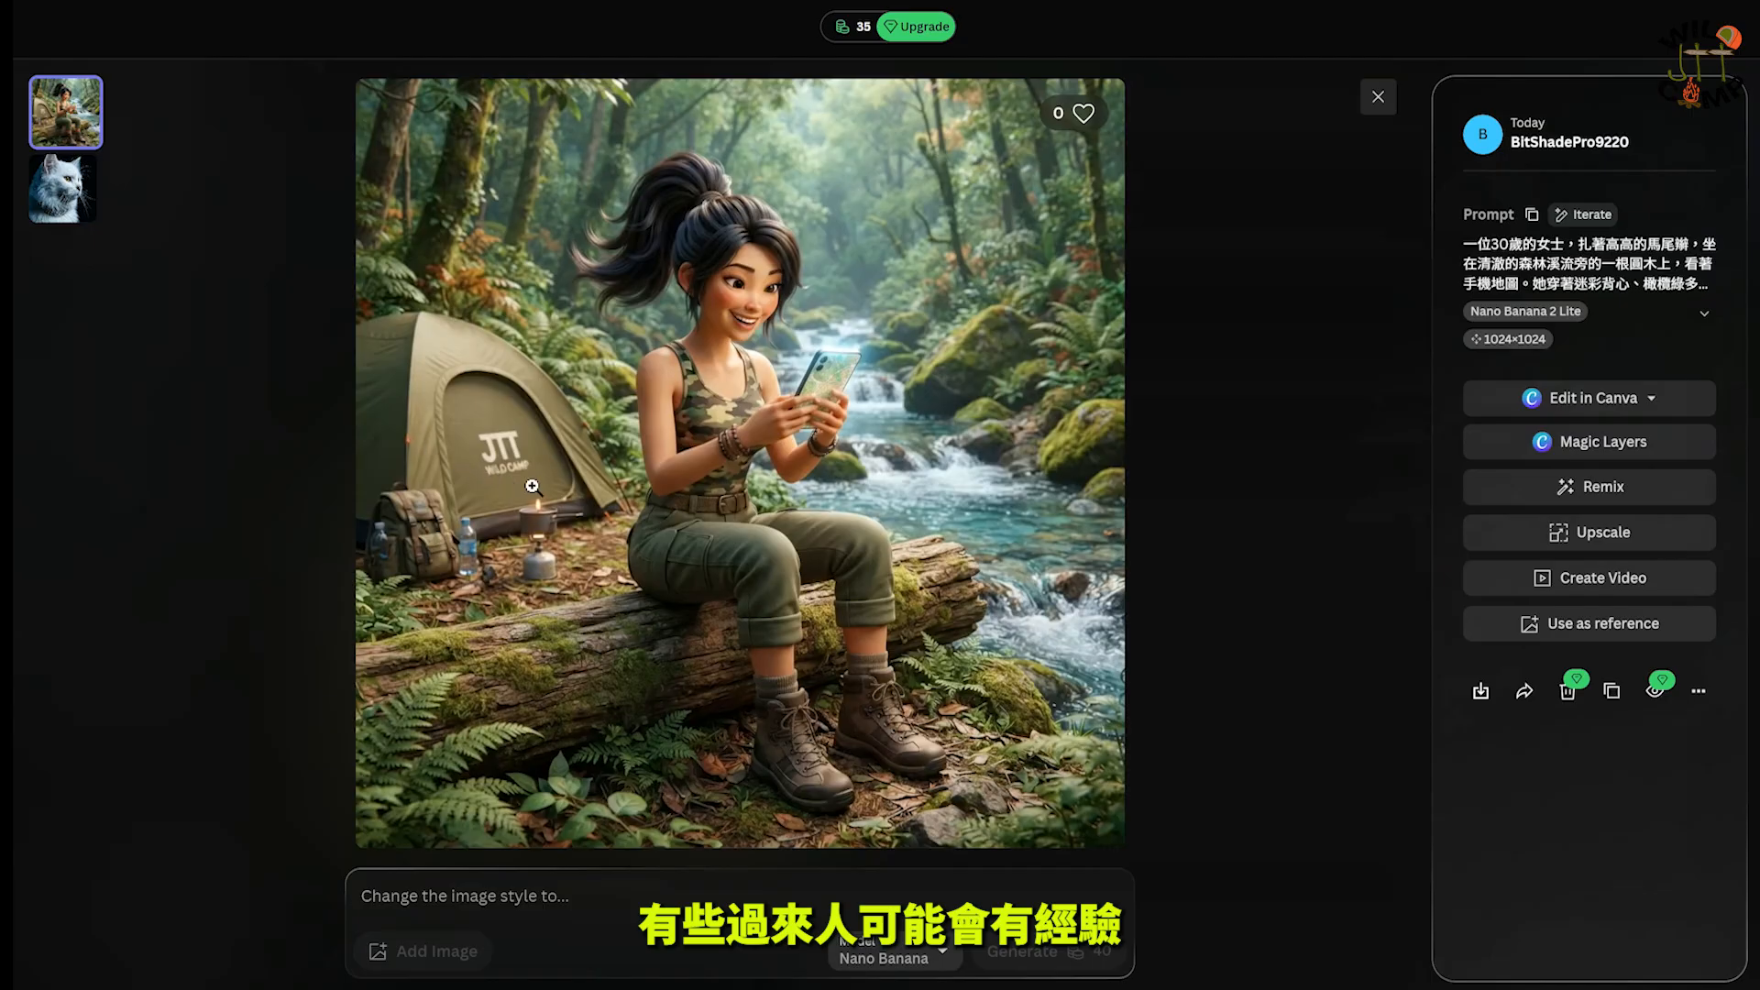
click(445, 443)
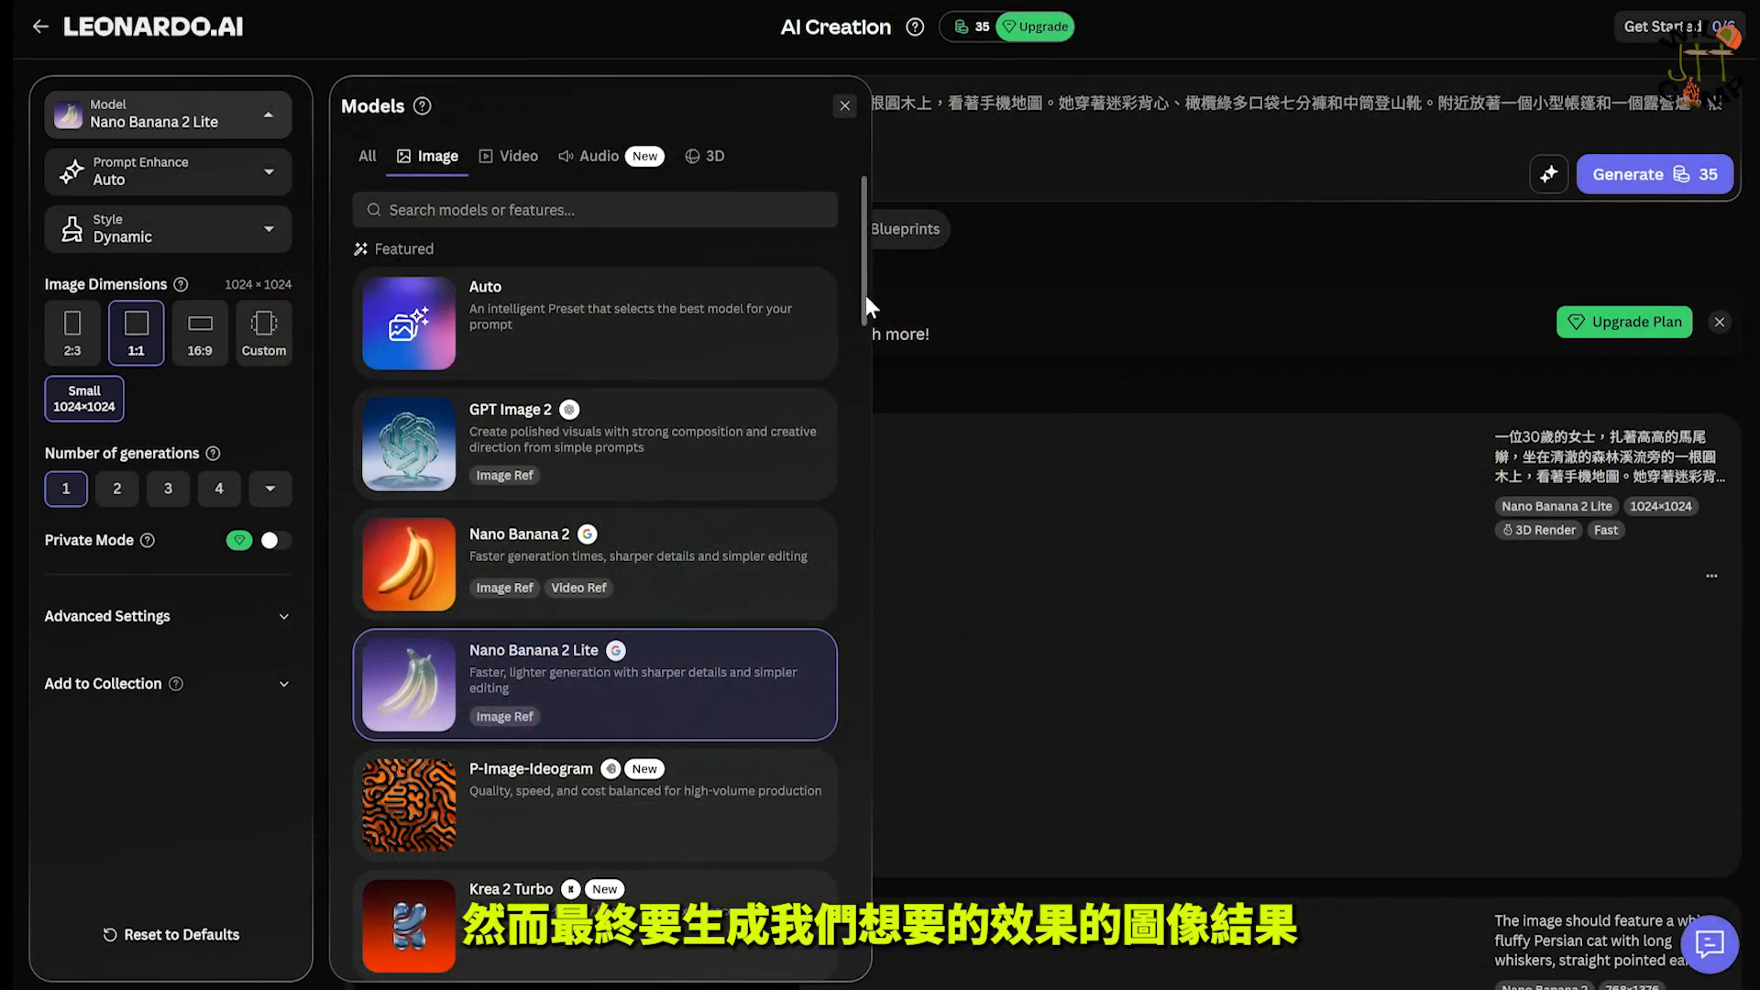
Step: Browse the available image models and select Nano Banana 2 in the API cost calculator to check its cost
scroll(861, 306, down, 1)
drag(861, 310, 869, 526)
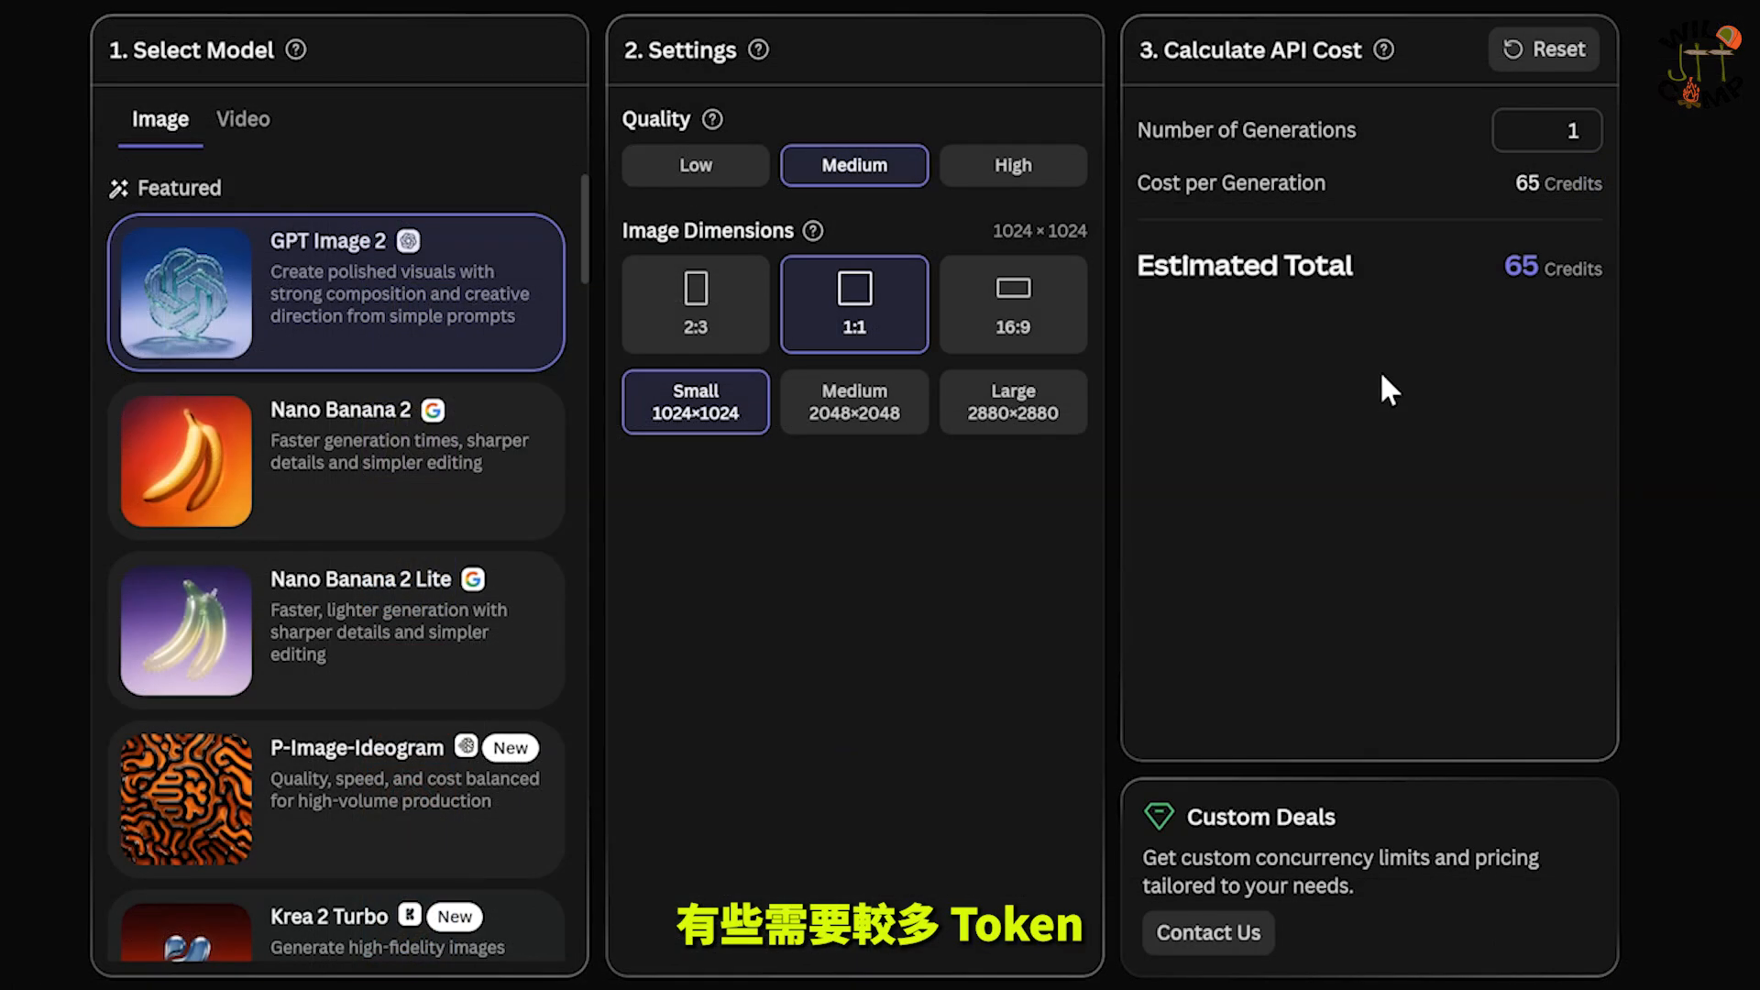
click(379, 450)
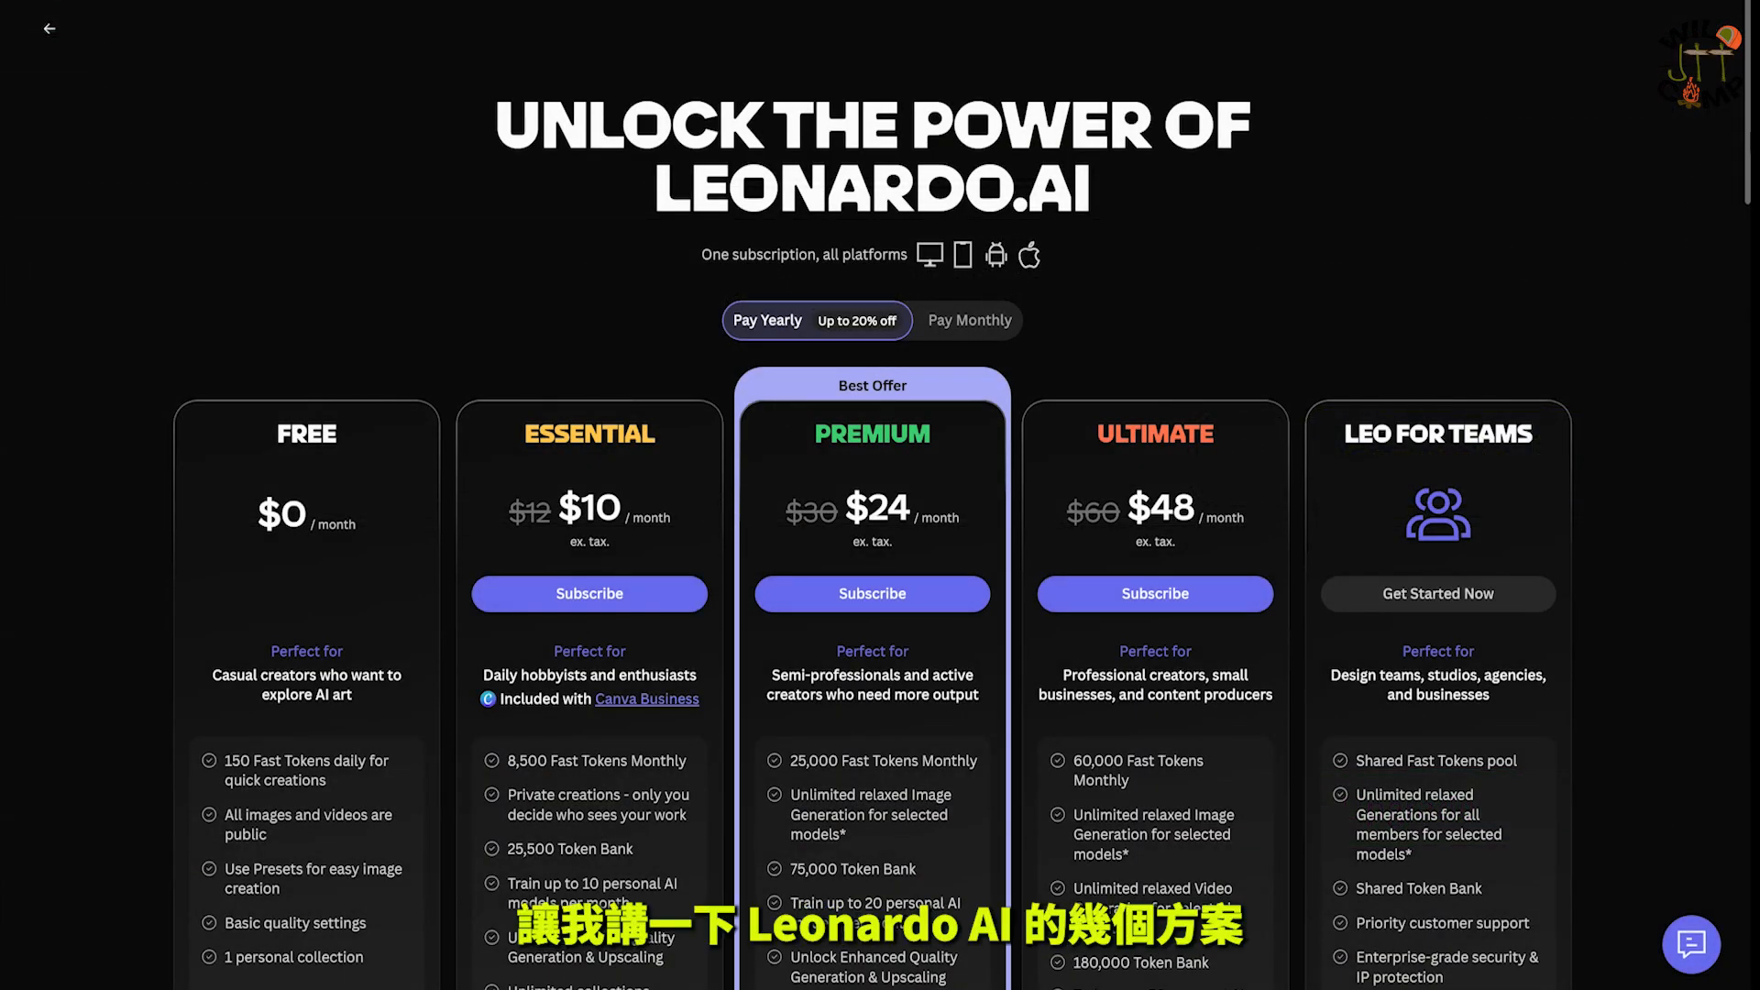
Step: Review the prices, token allowances and features of the Free, Essential, Premium, Ultimate and Leo for Teams plans
scroll(873, 550, down, 2)
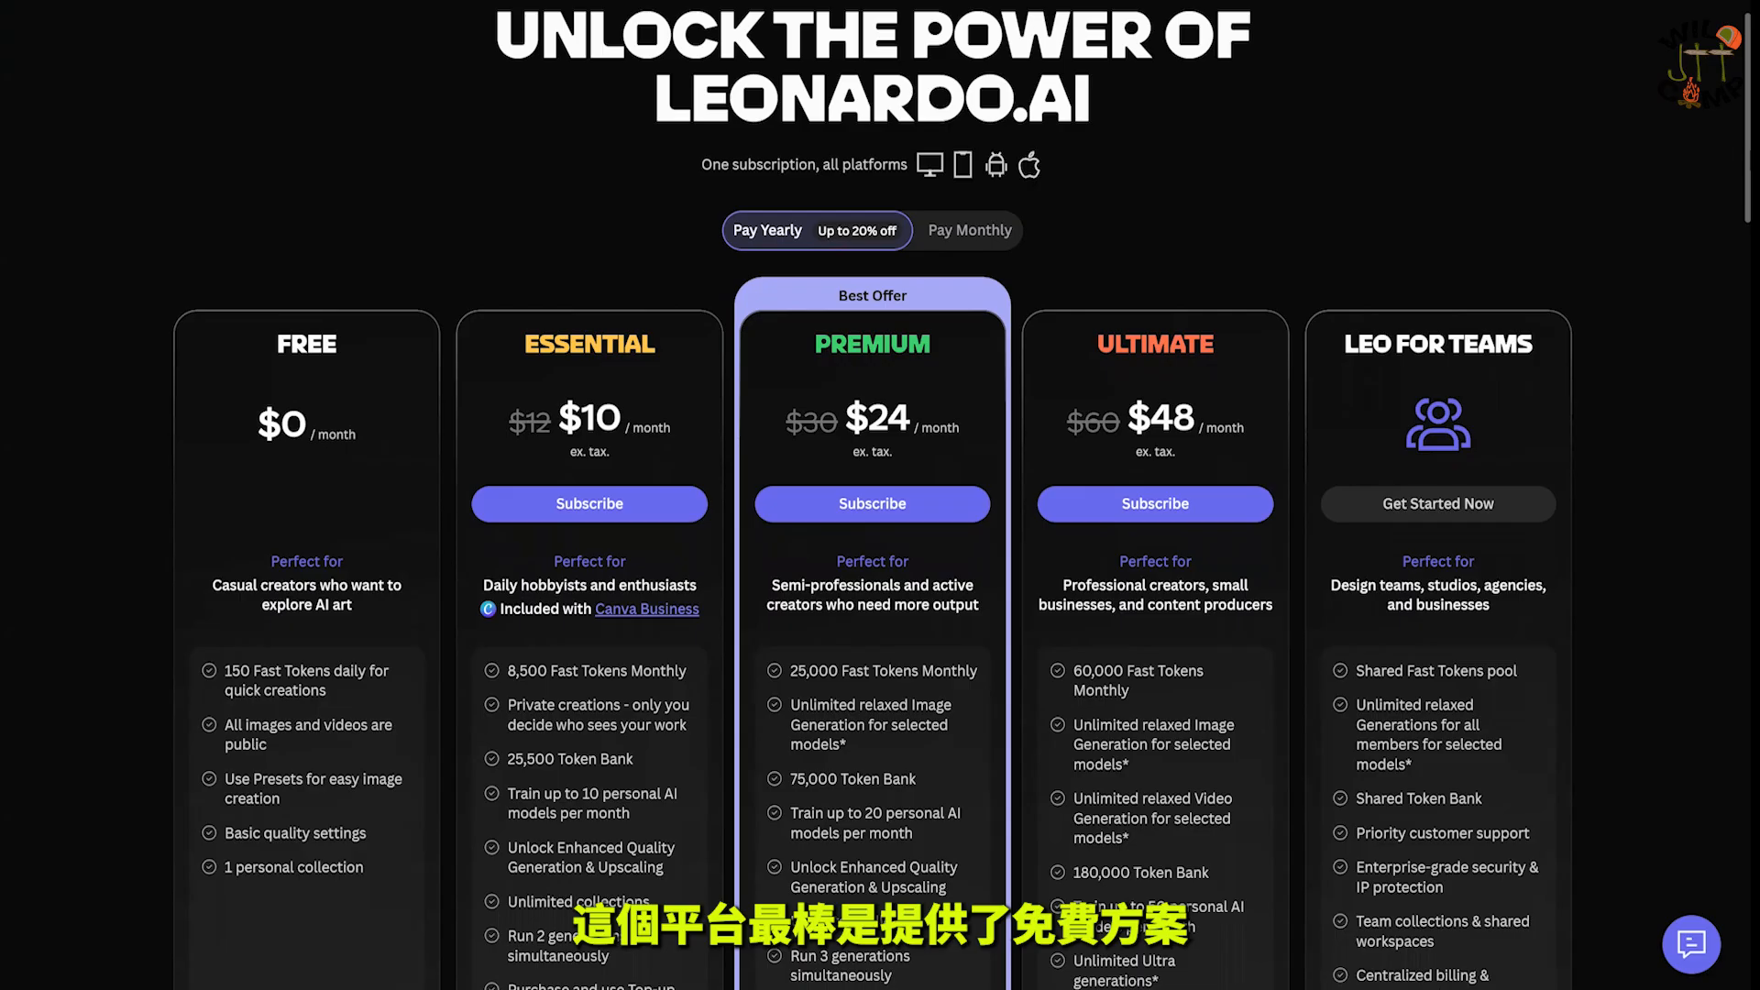
scroll(873, 550, down, 1)
scroll(872, 550, down, 1)
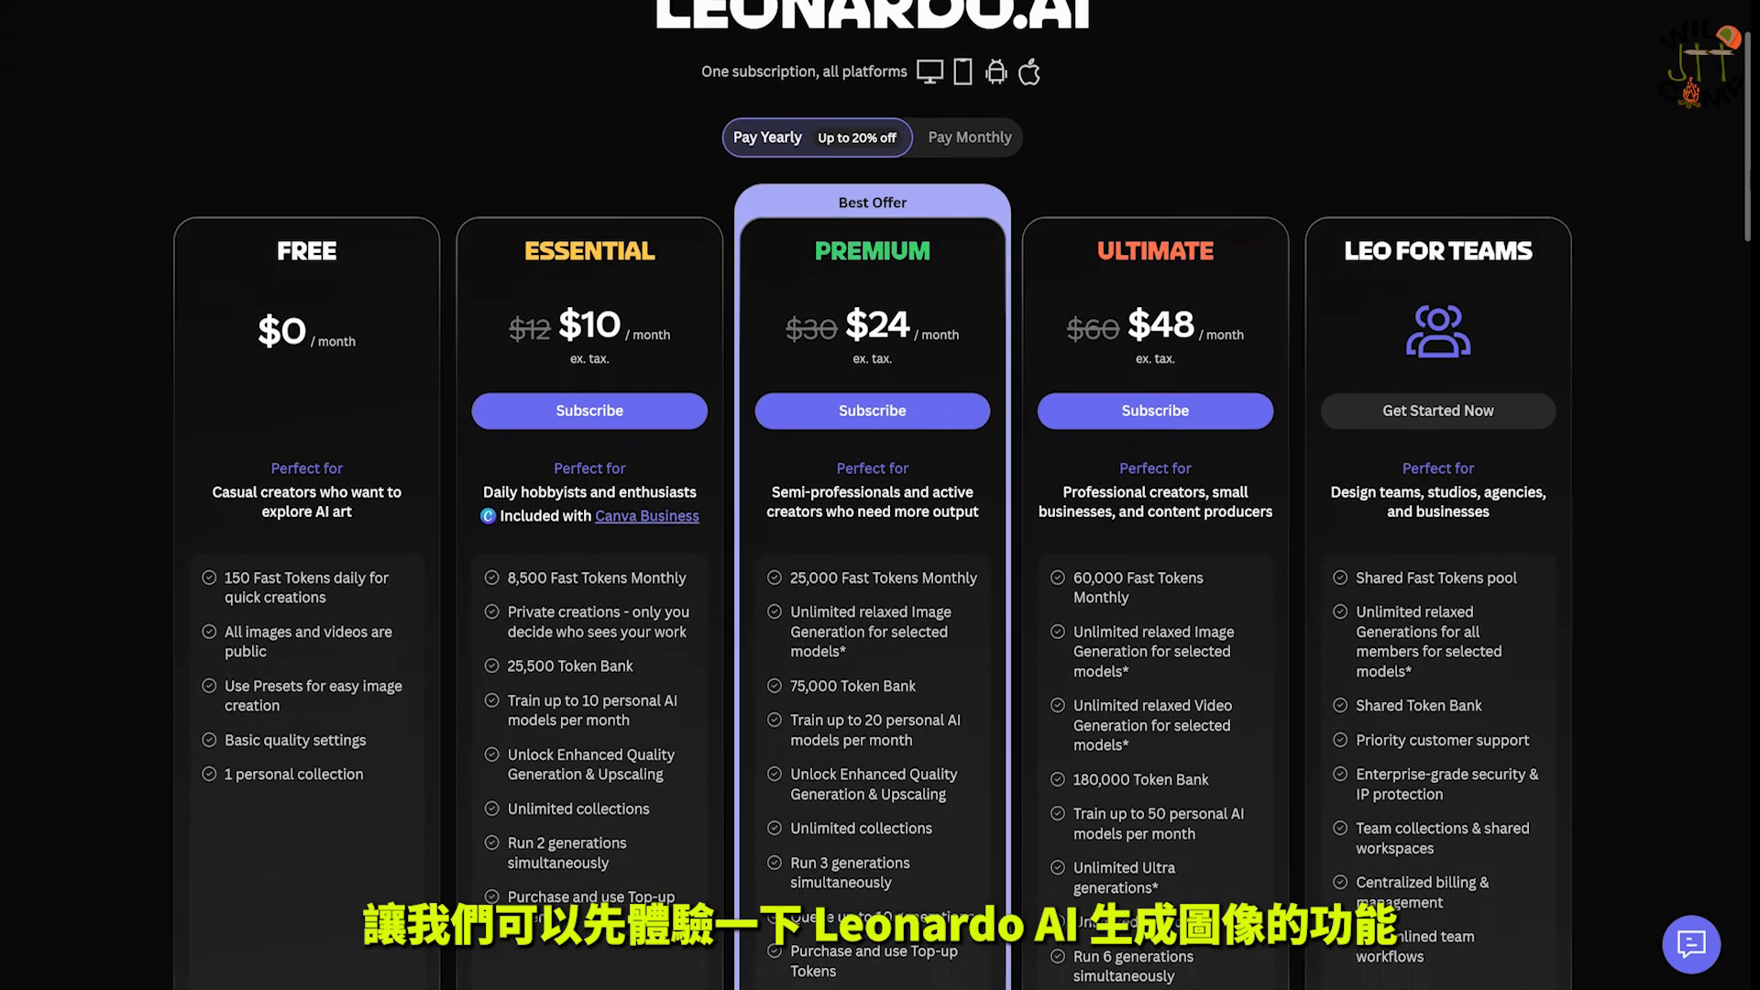
scroll(873, 550, down, 1)
scroll(873, 550, down, 1)
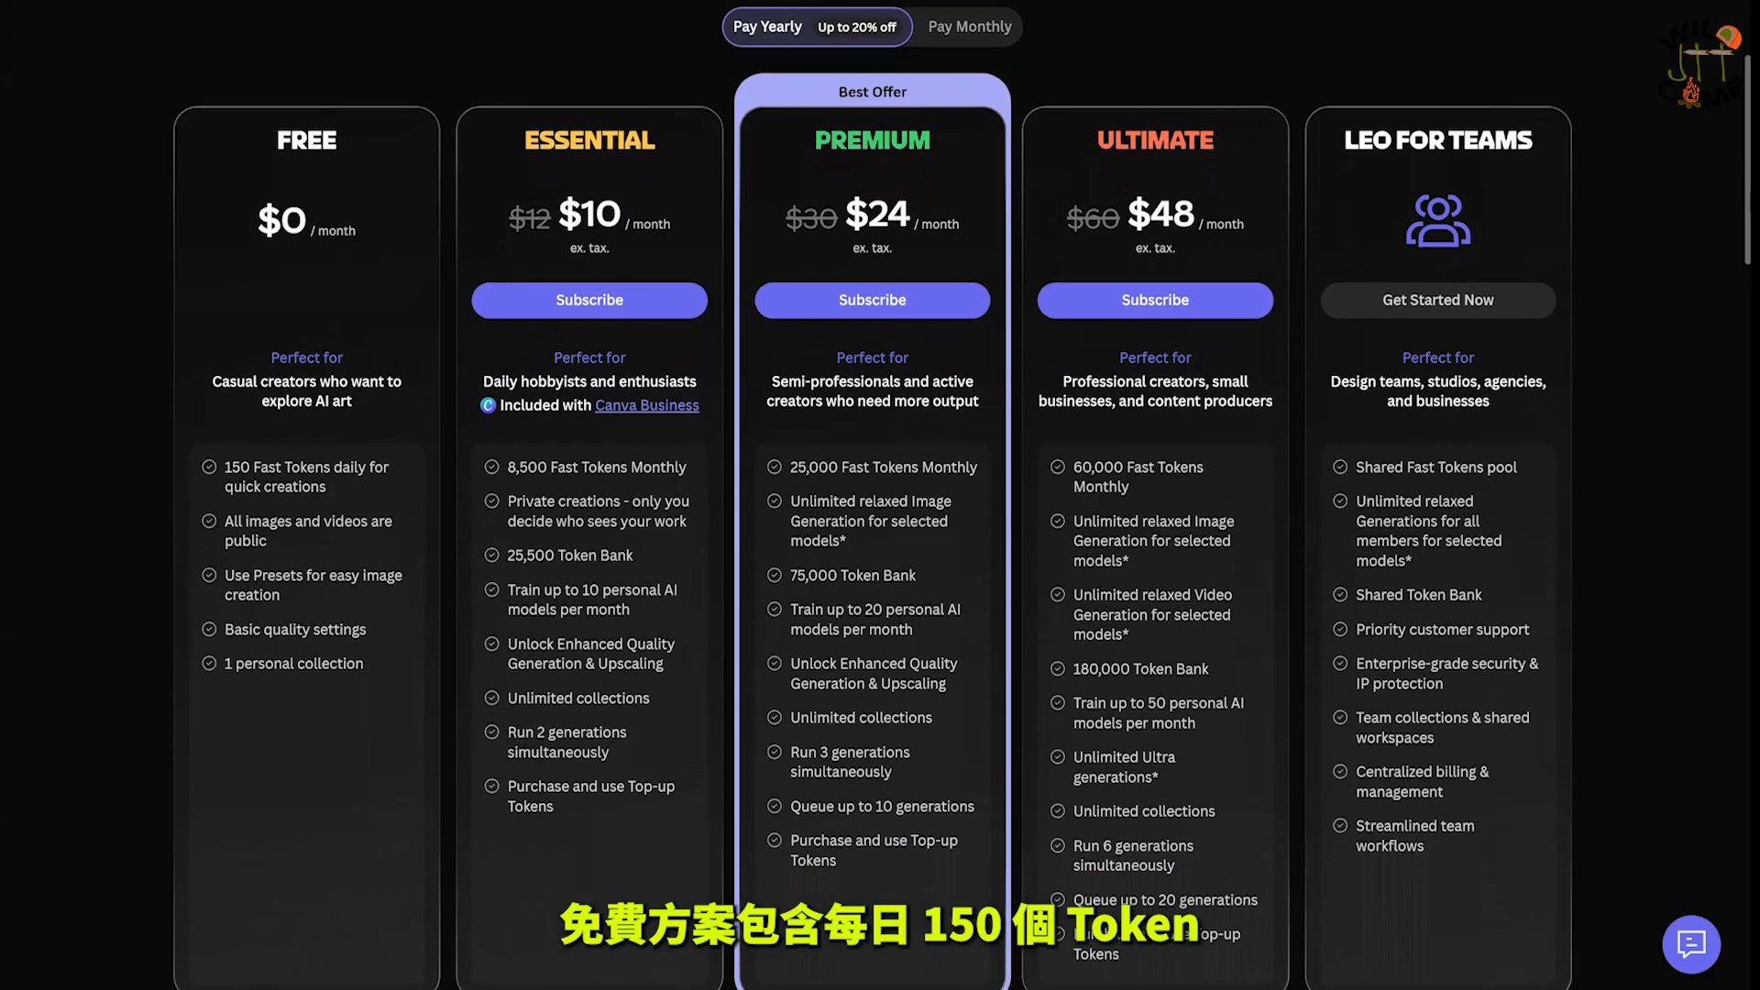
scroll(873, 550, down, 1)
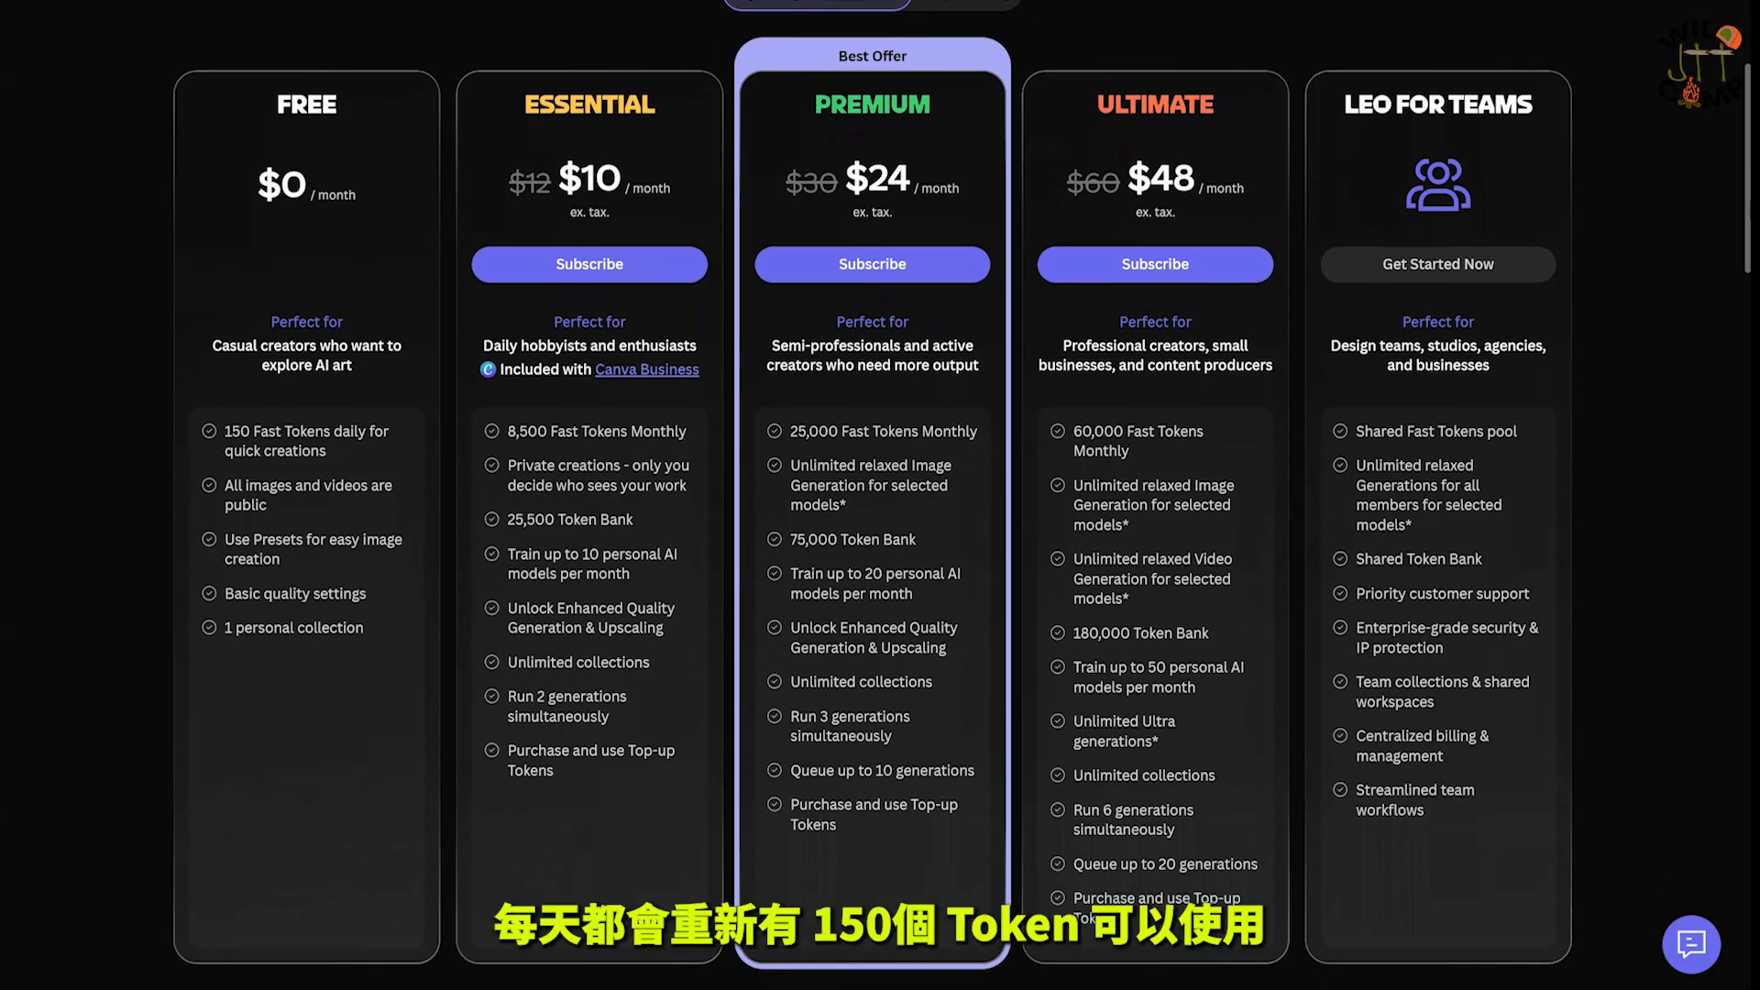
scroll(872, 550, down, 1)
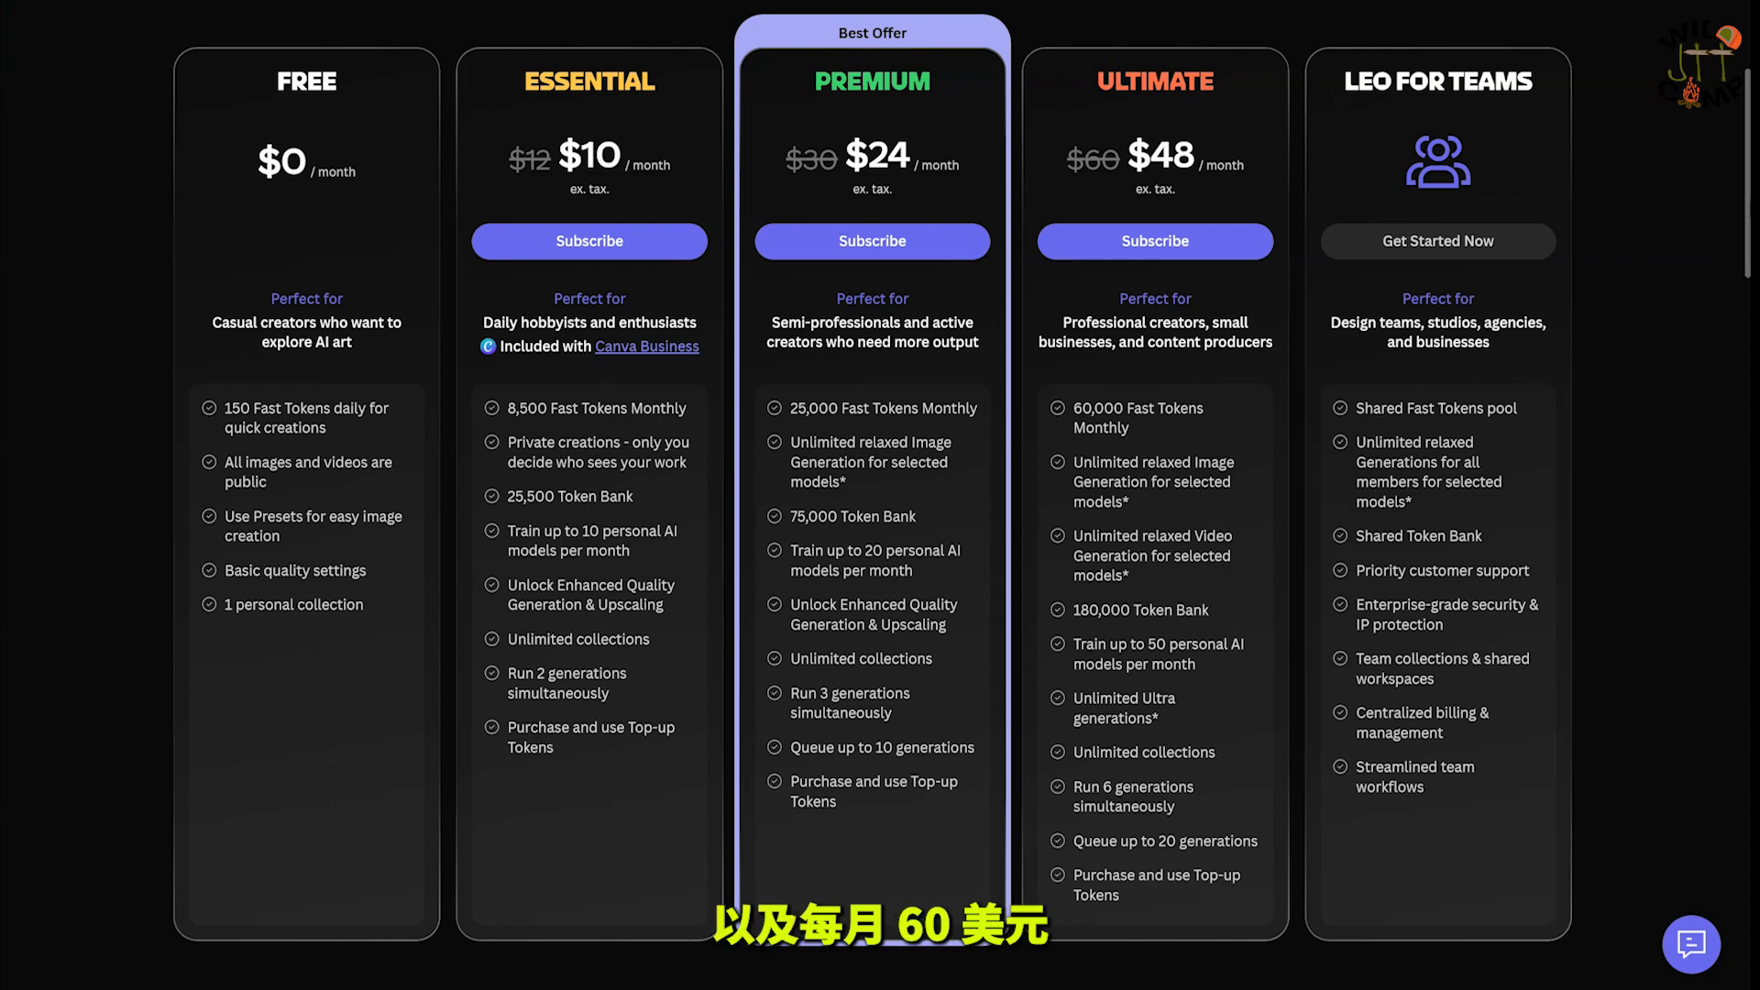
scroll(873, 495, down, 3)
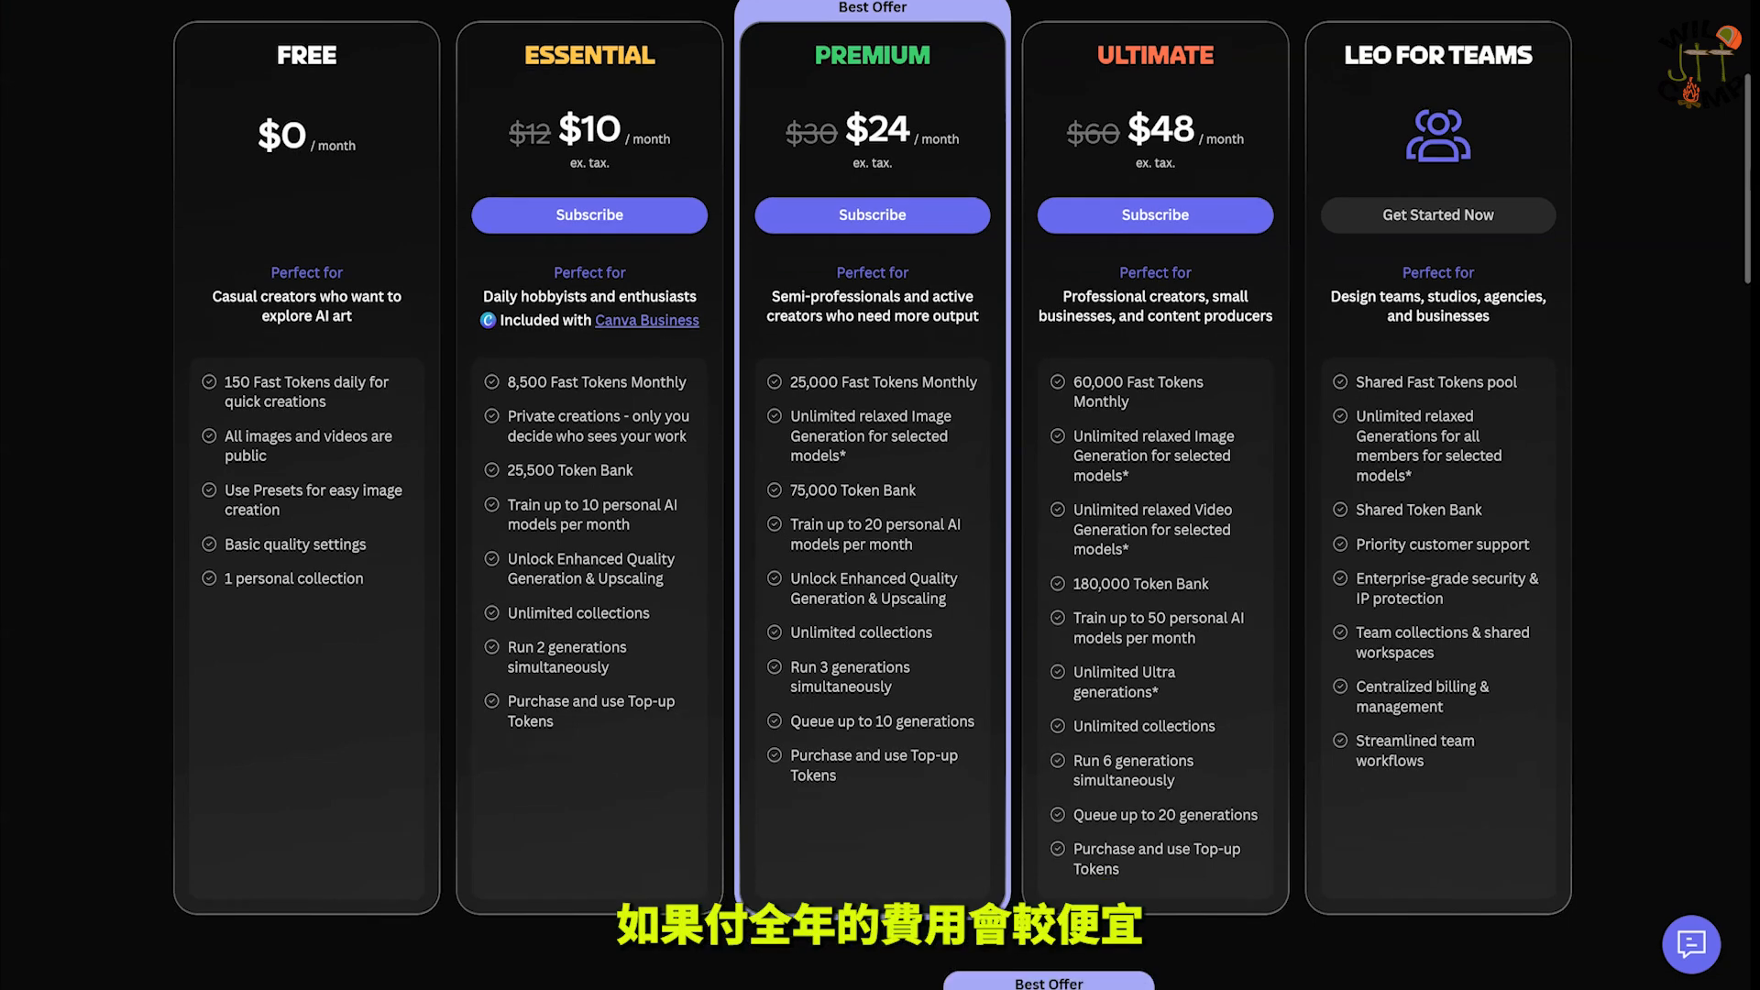
Step: Review the plan comparison table, covering generation power and creative features for the Free, Essential, Premium, Ultimate and Teams plans
scroll(873, 496, down, 3)
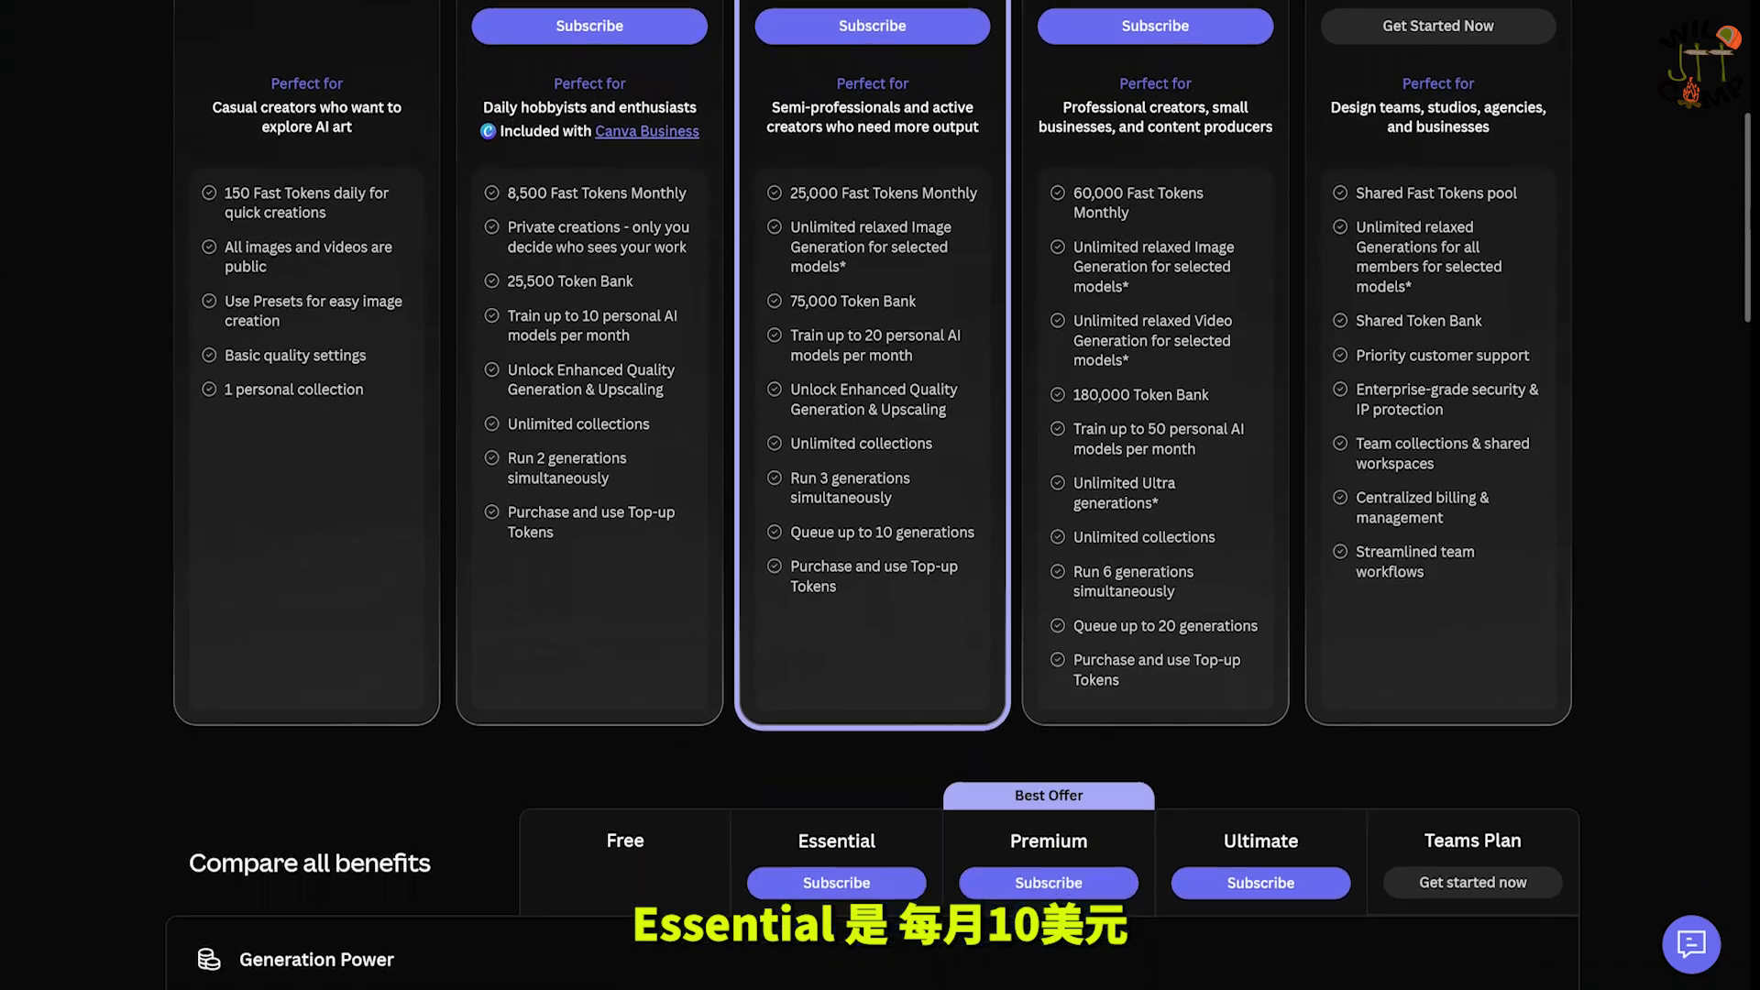
scroll(873, 496, down, 3)
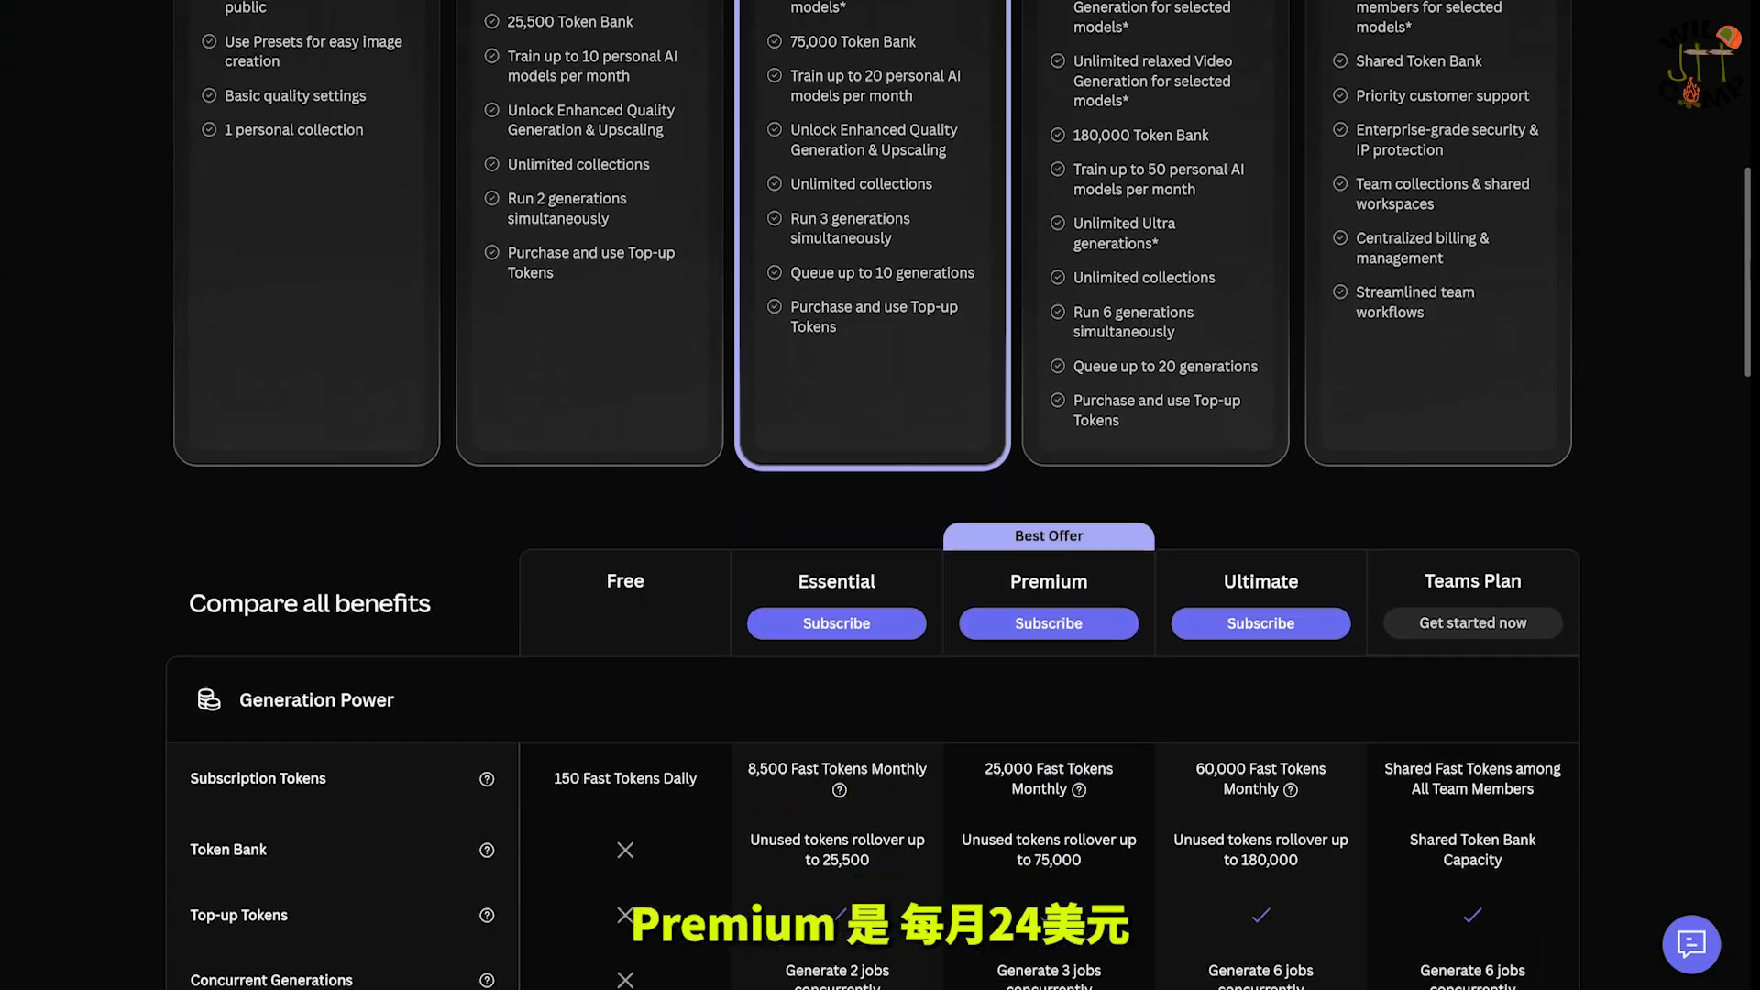
scroll(873, 496, down, 3)
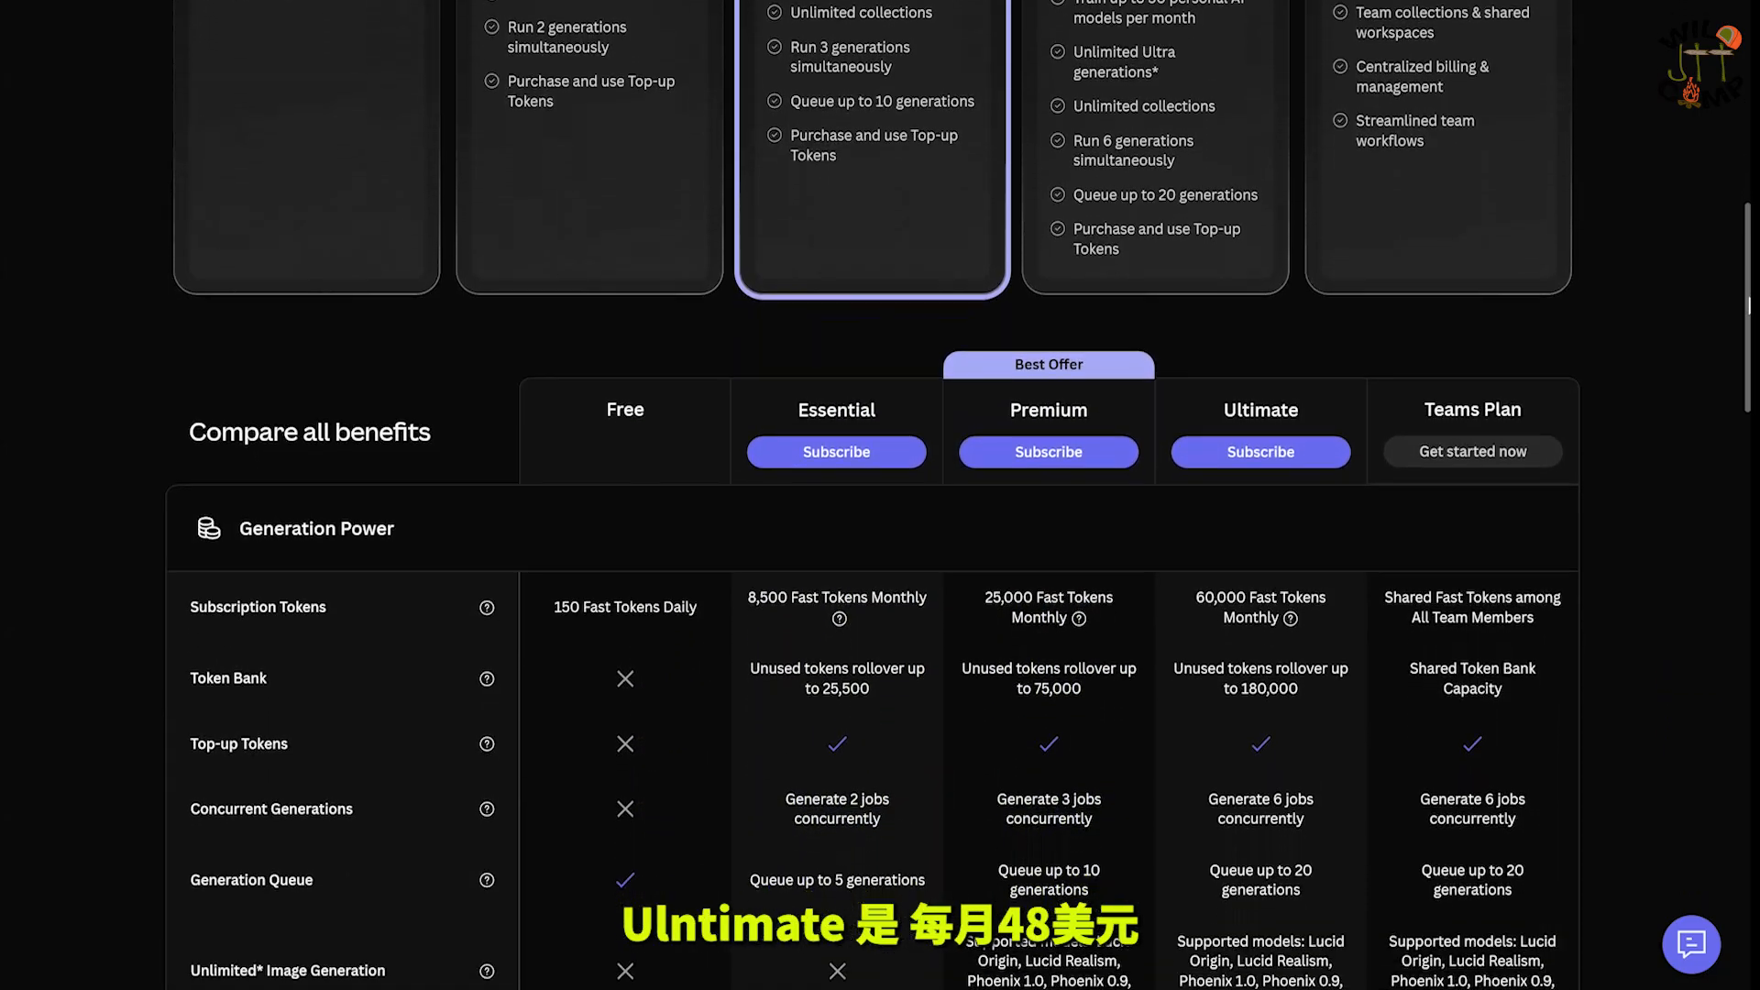
scroll(873, 495, down, 3)
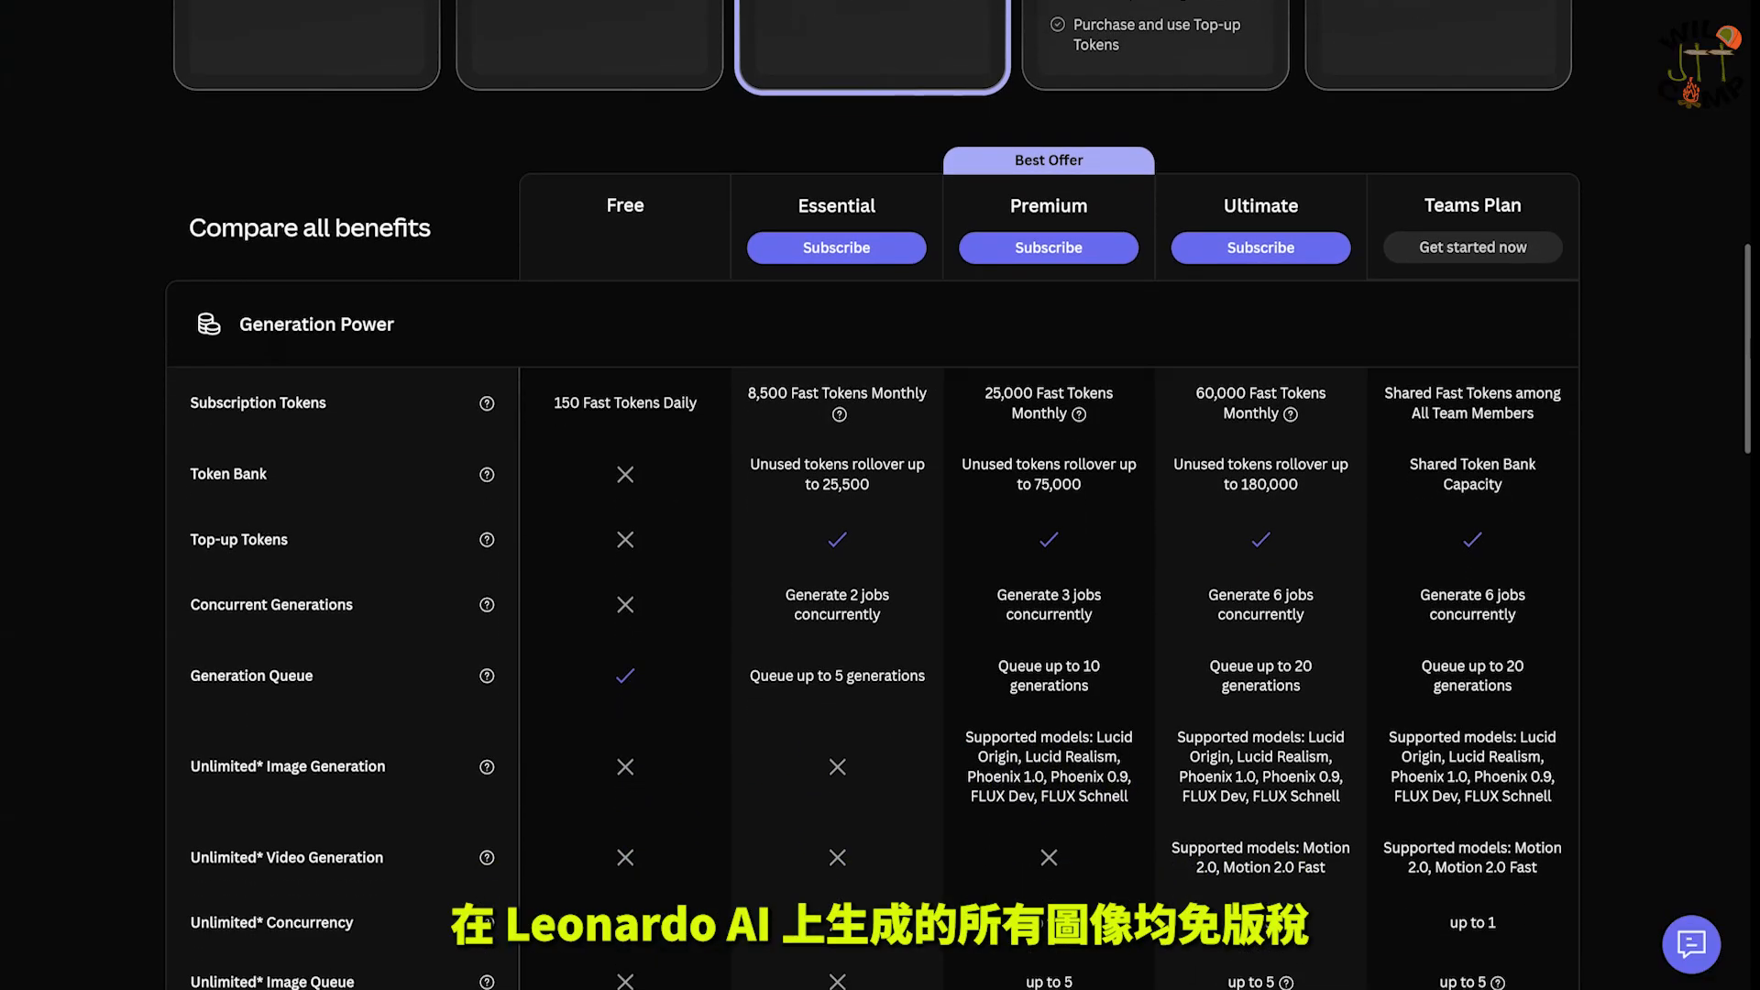
scroll(873, 495, down, 1)
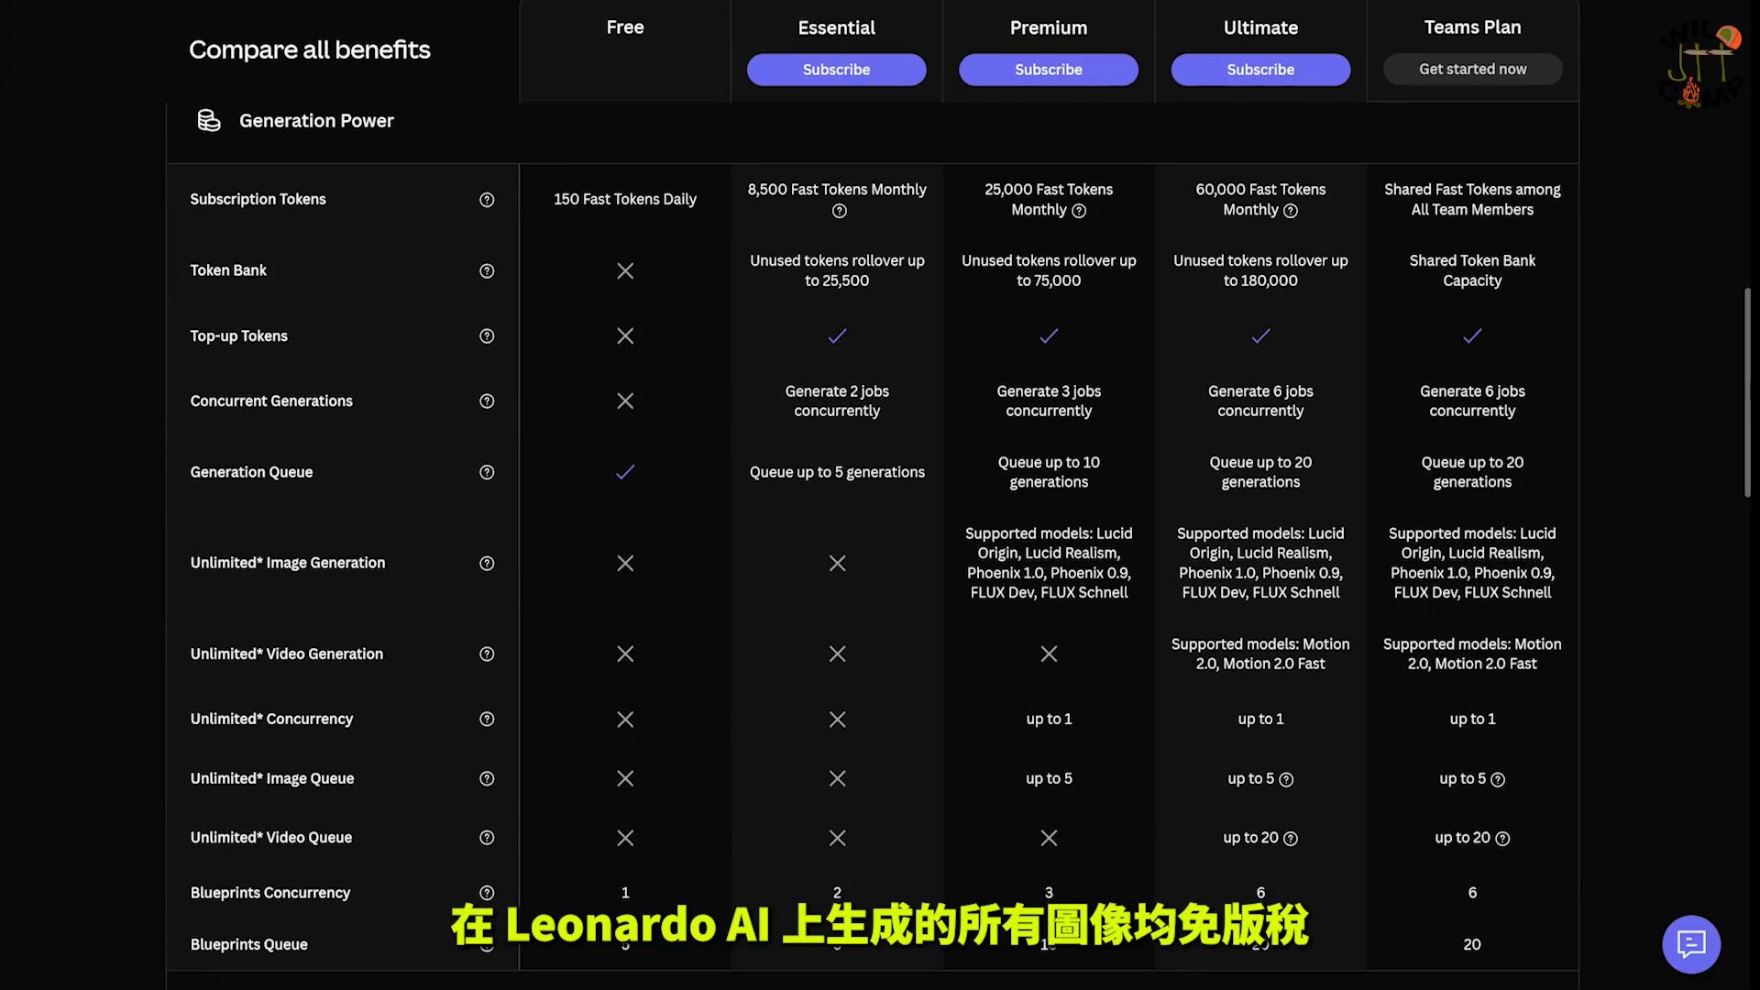
scroll(873, 495, down, 6)
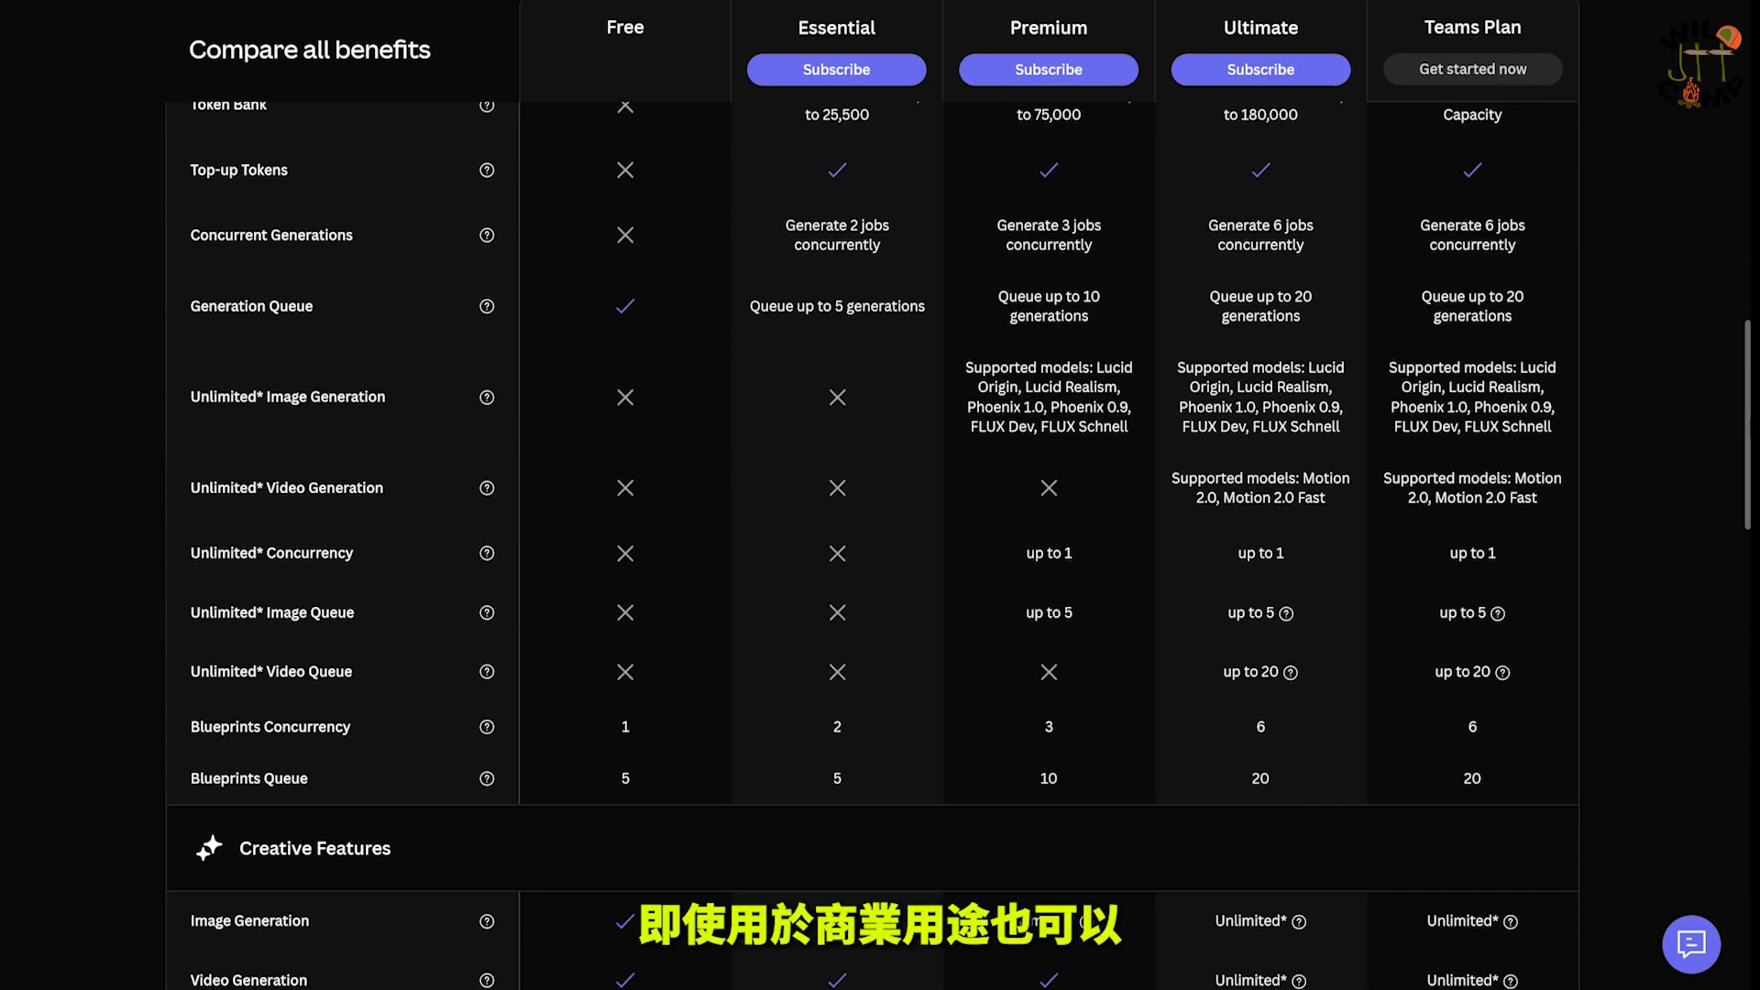
scroll(1746, 576, down, 4)
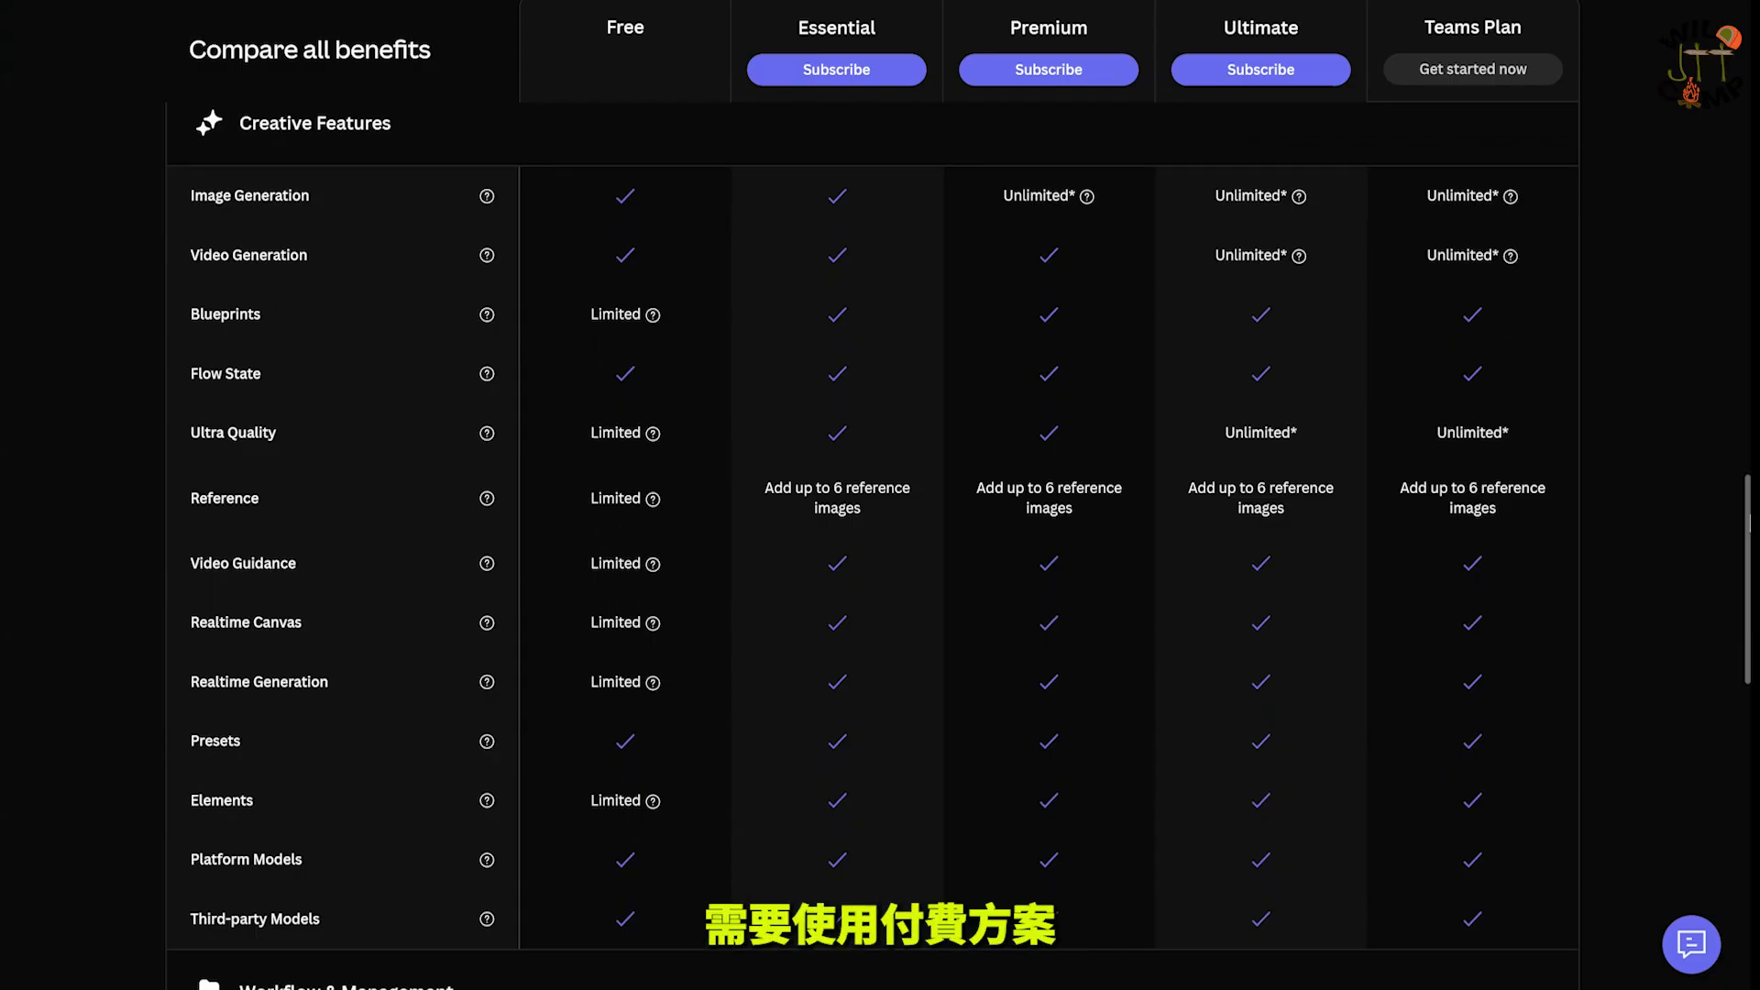
scroll(873, 546, down, 6)
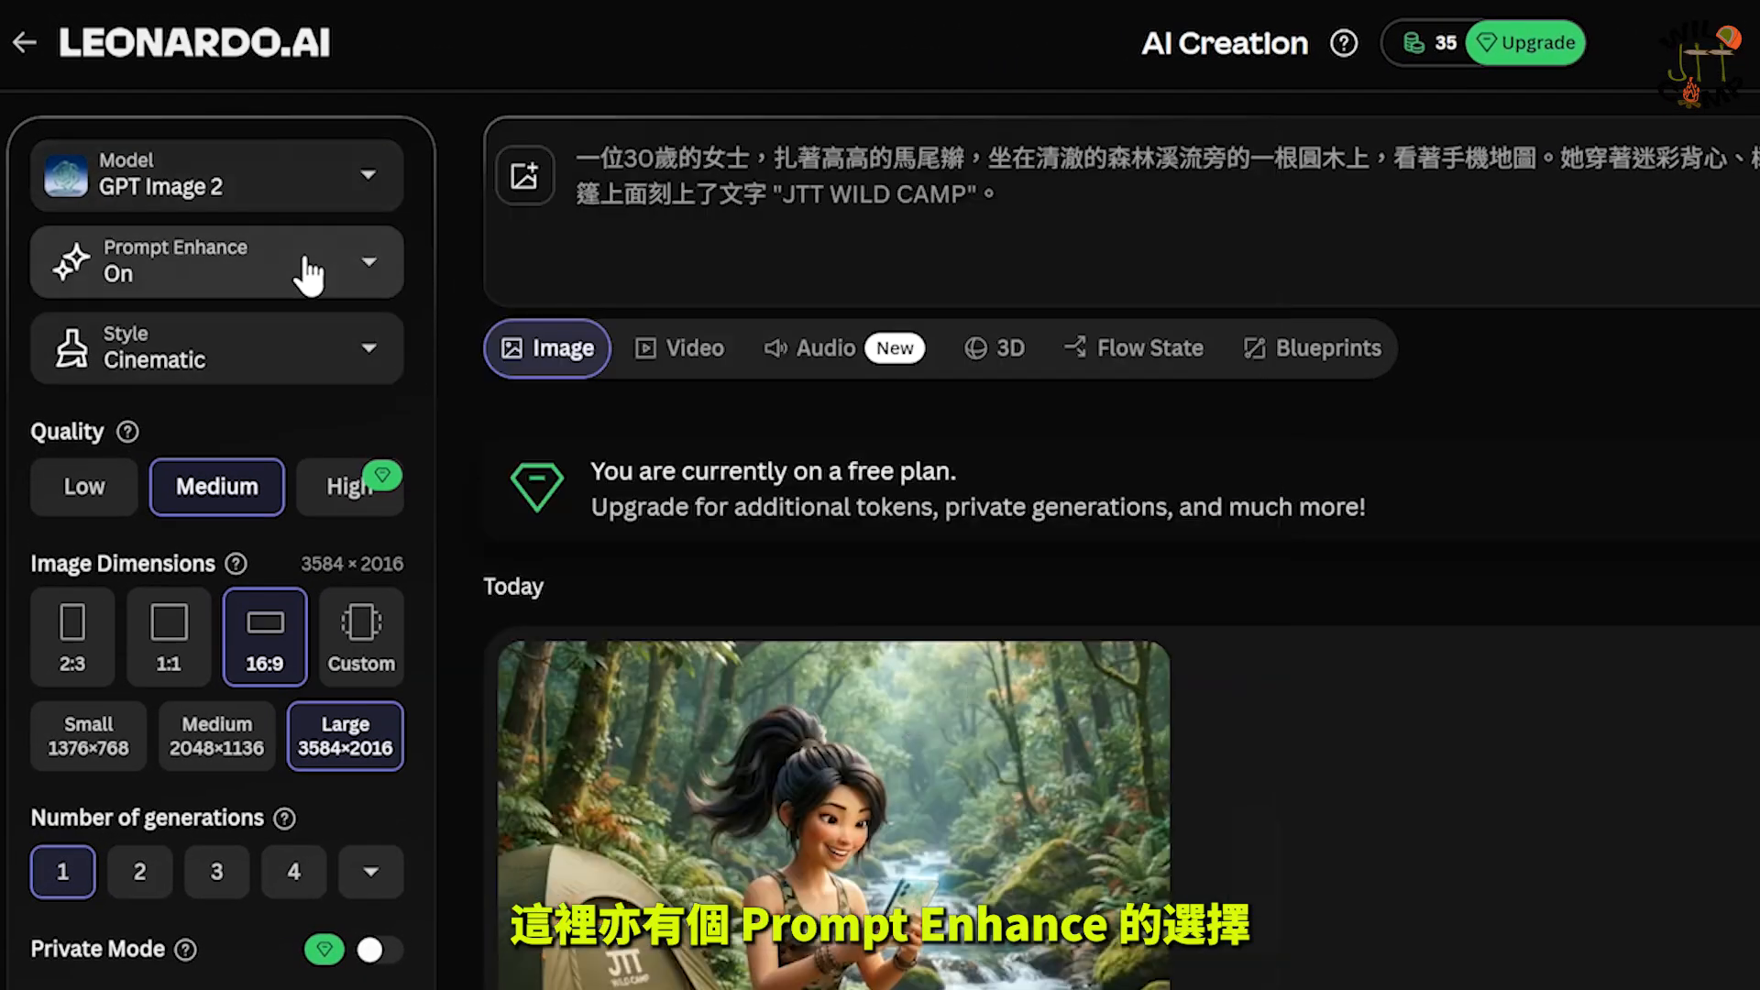
Step: Set Prompt Enhance to Auto for the image generation
click(298, 255)
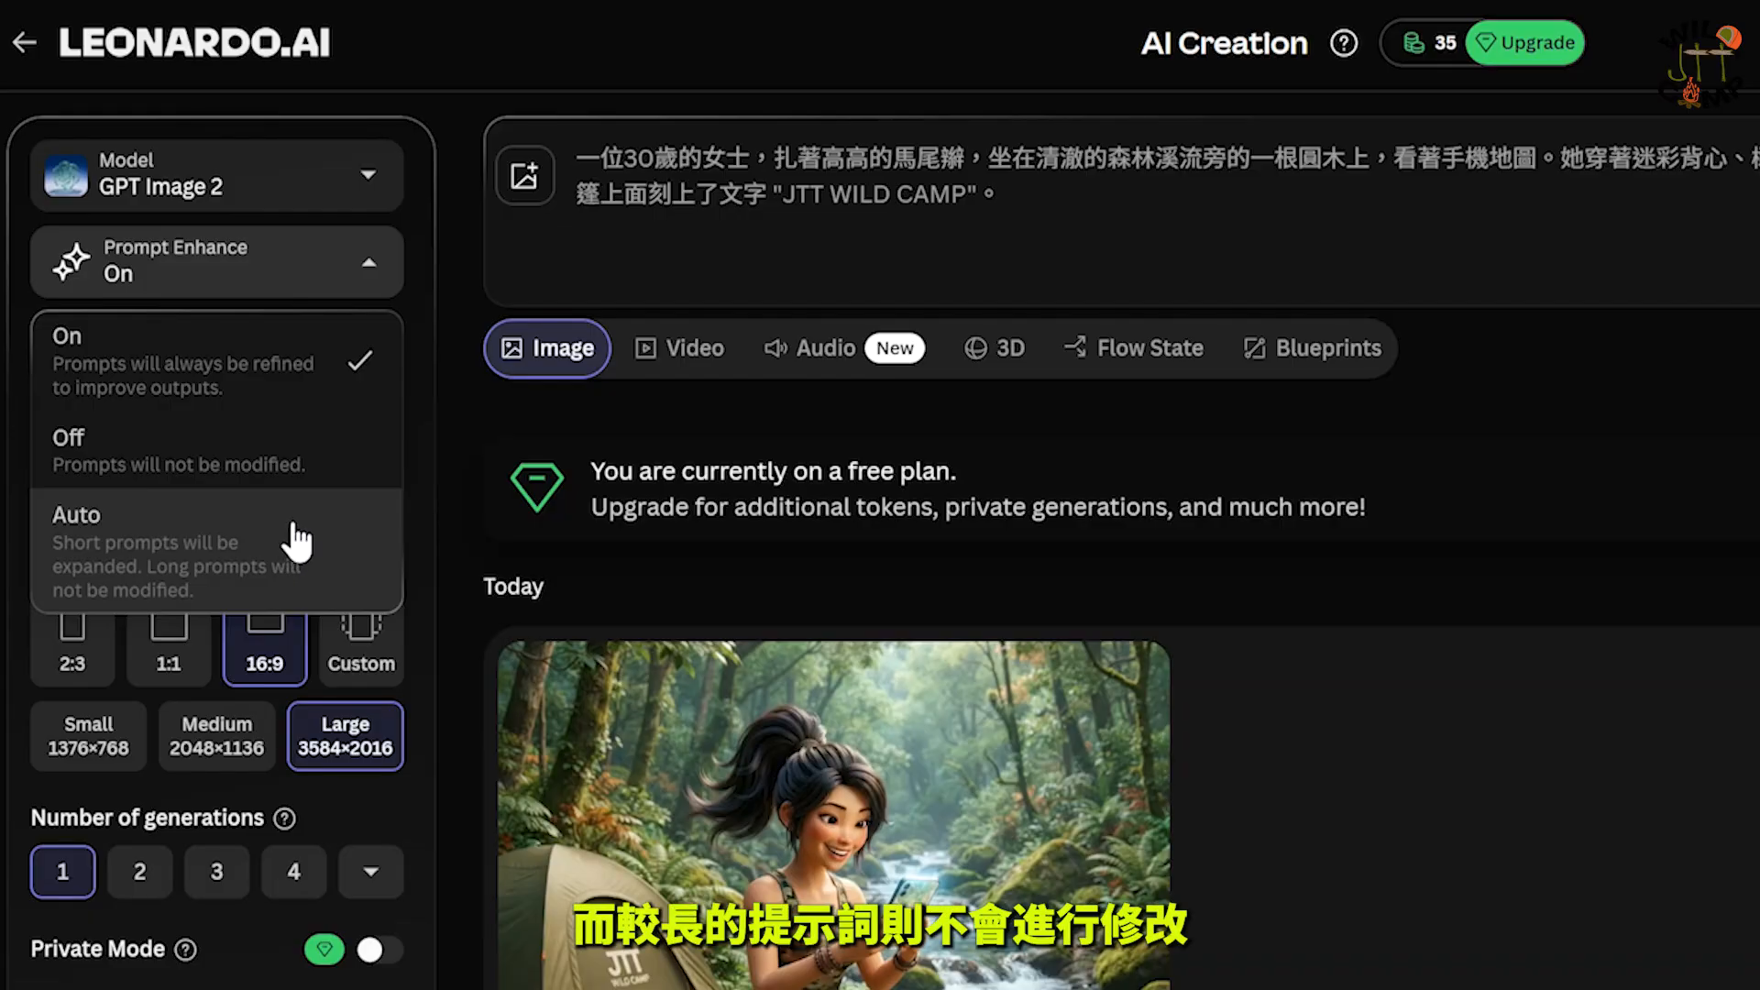
click(308, 541)
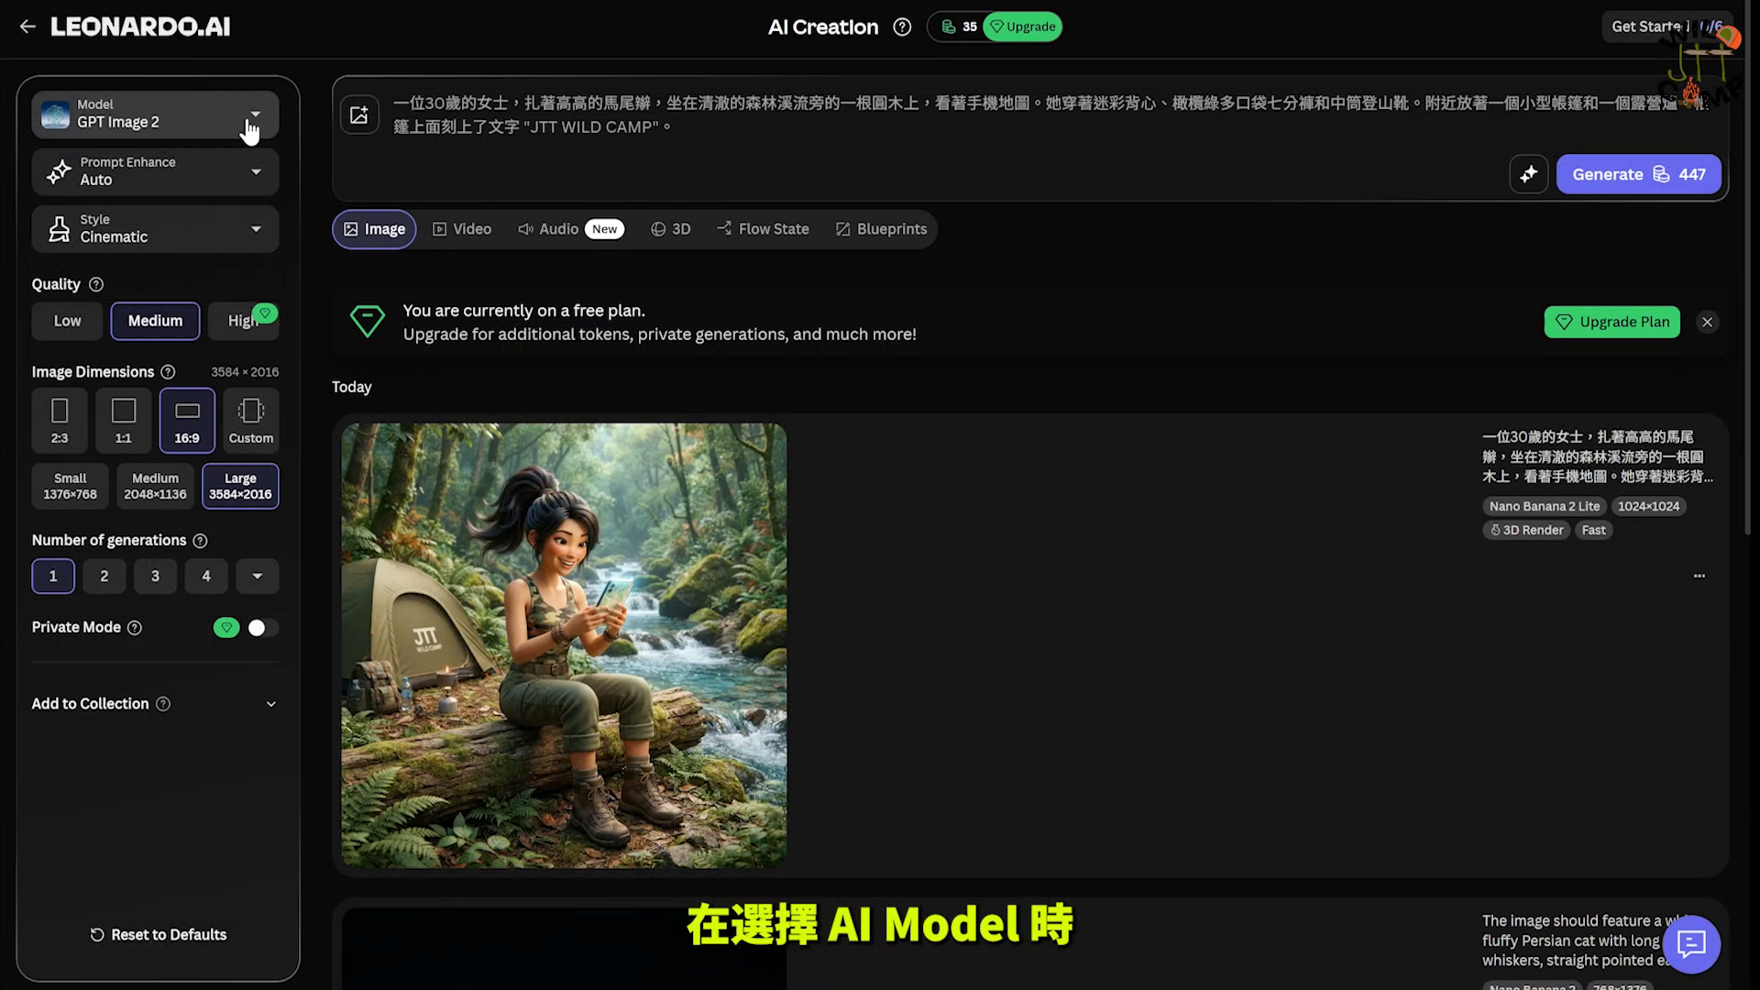
Step: Browse the image models, try Lucid Realism, and settle on Nano Banana 2 as the generation model
click(353, 171)
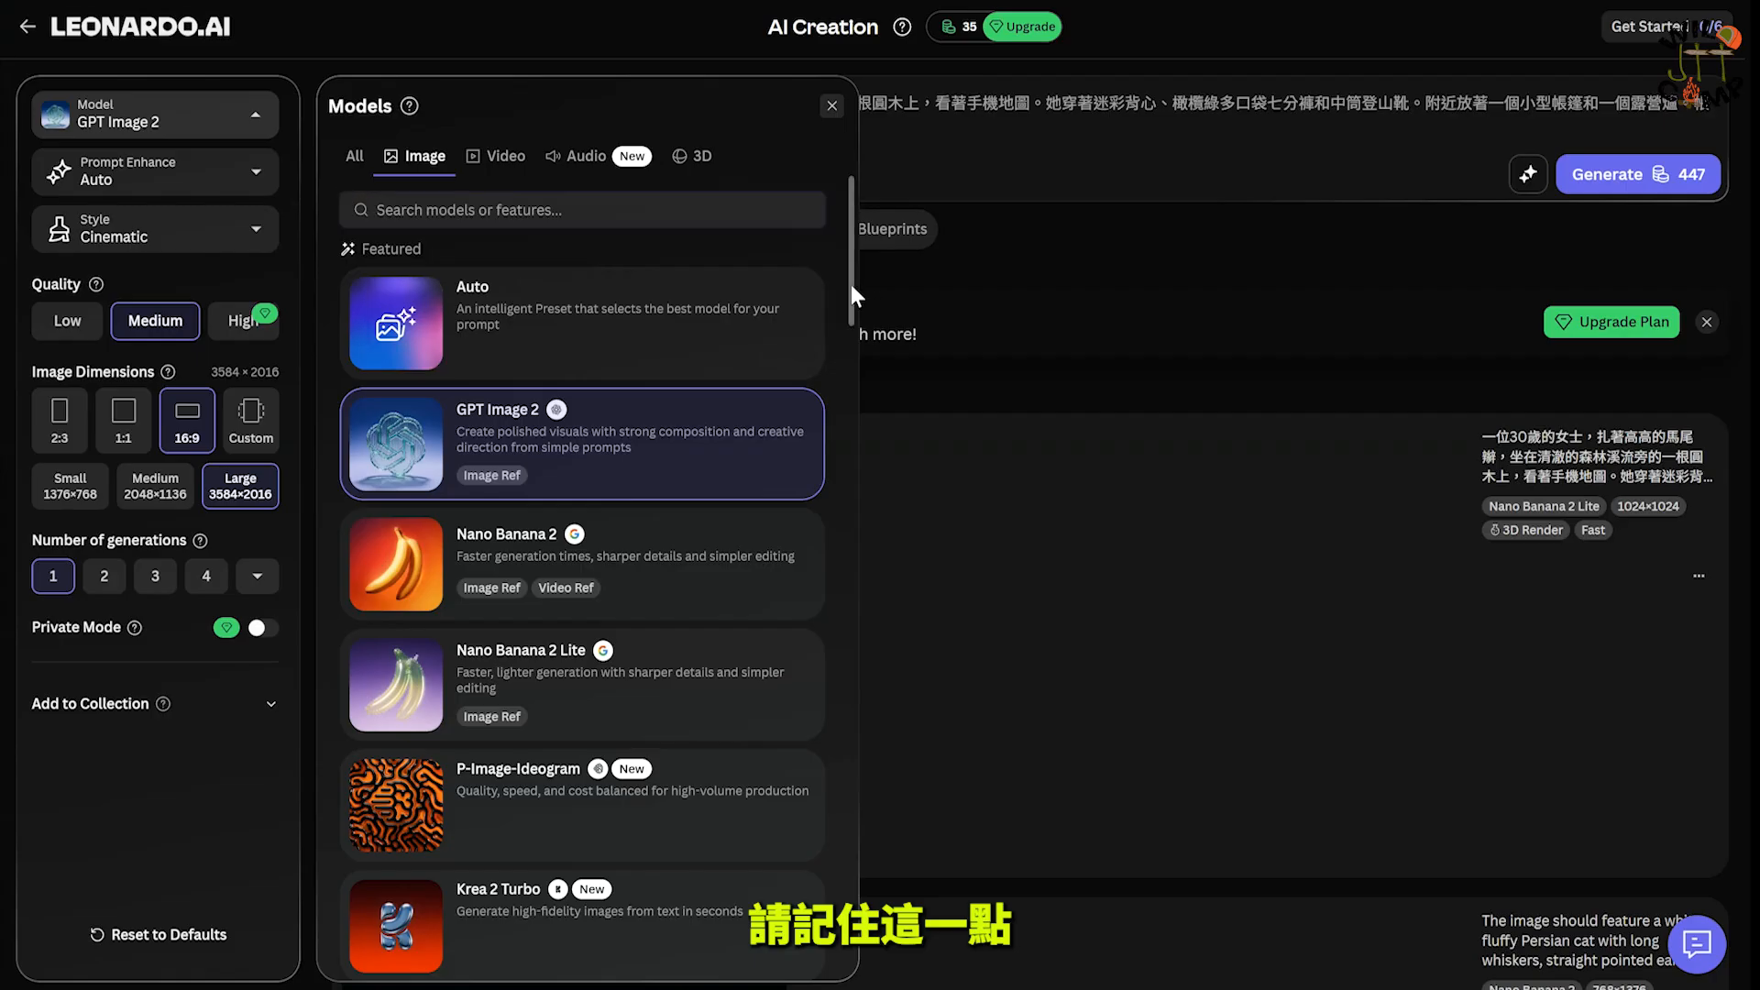
scroll(853, 303, down, 1)
drag(853, 316, 846, 396)
scroll(847, 400, down, 3)
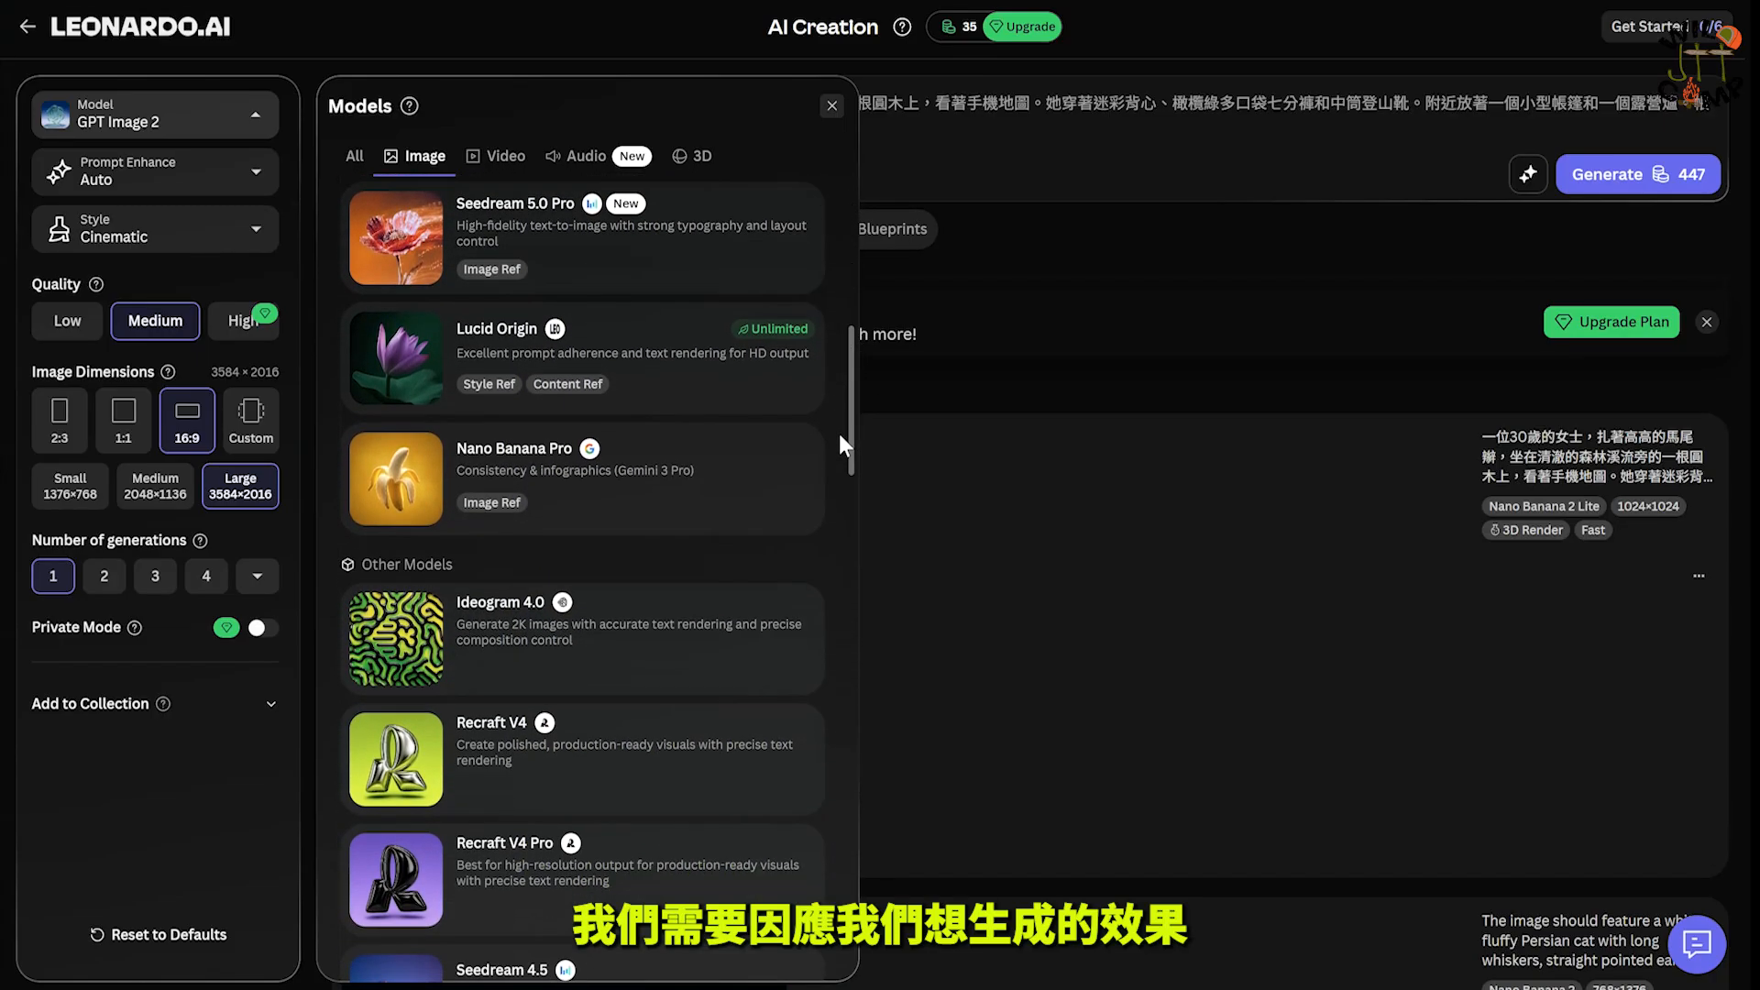
drag(849, 392, 860, 558)
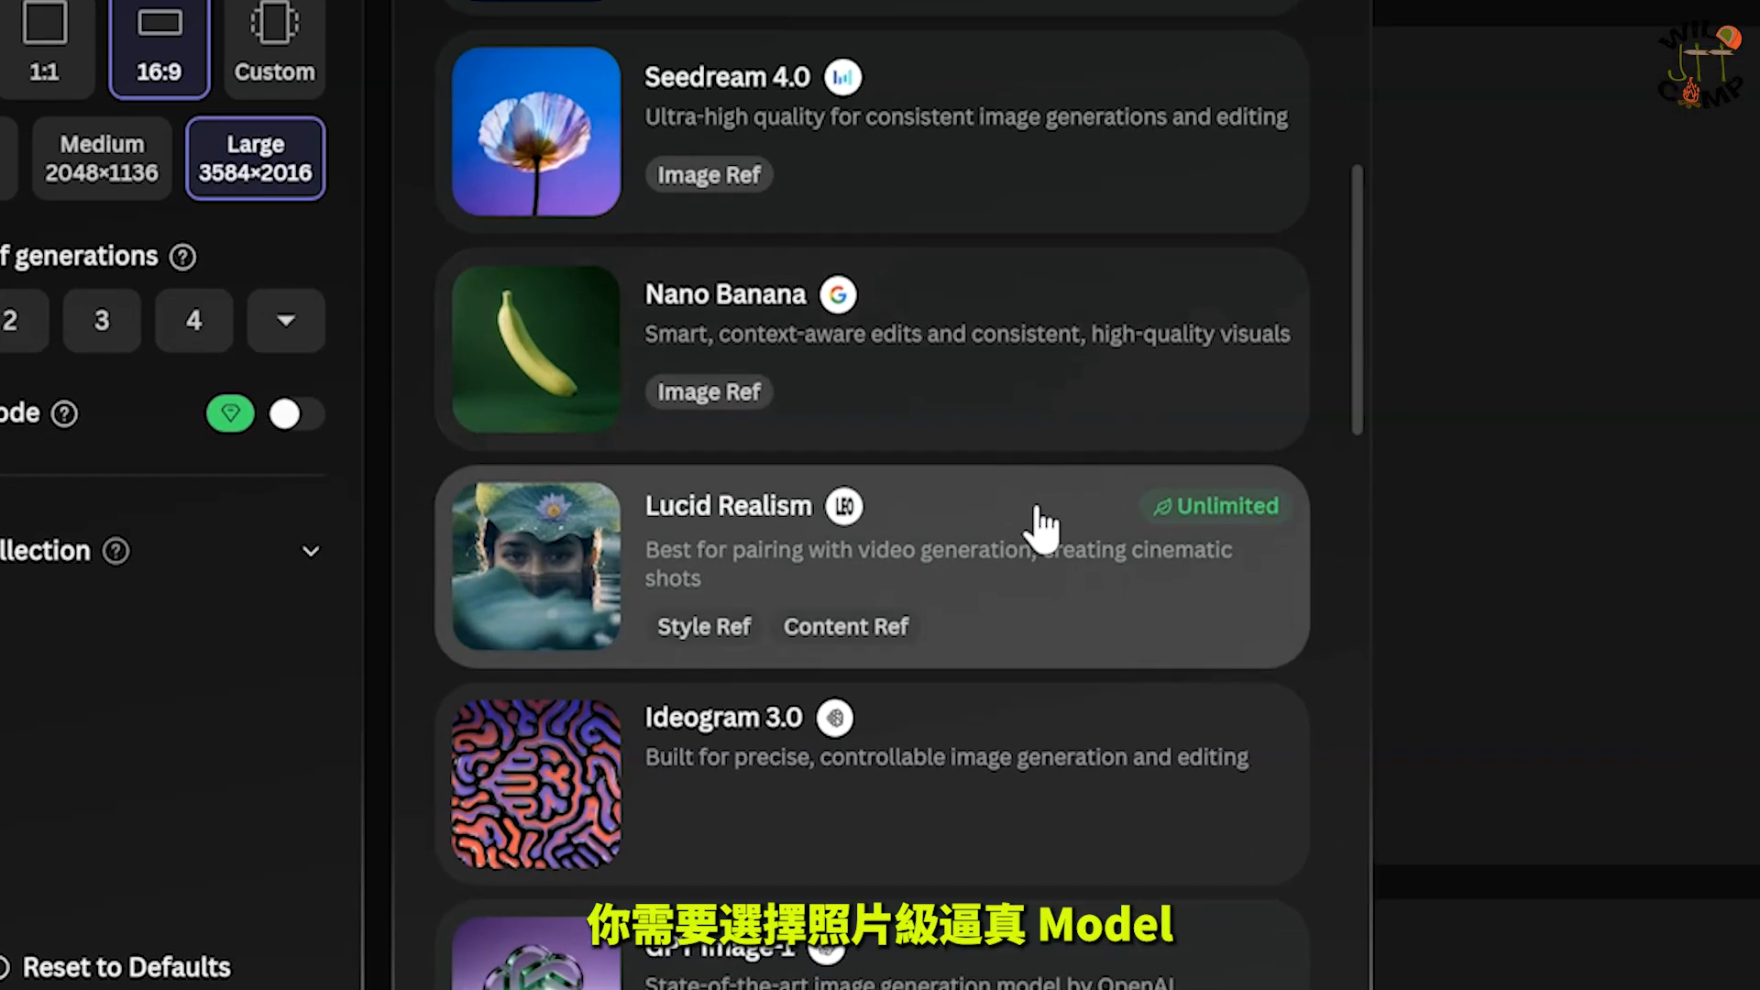
click(1038, 510)
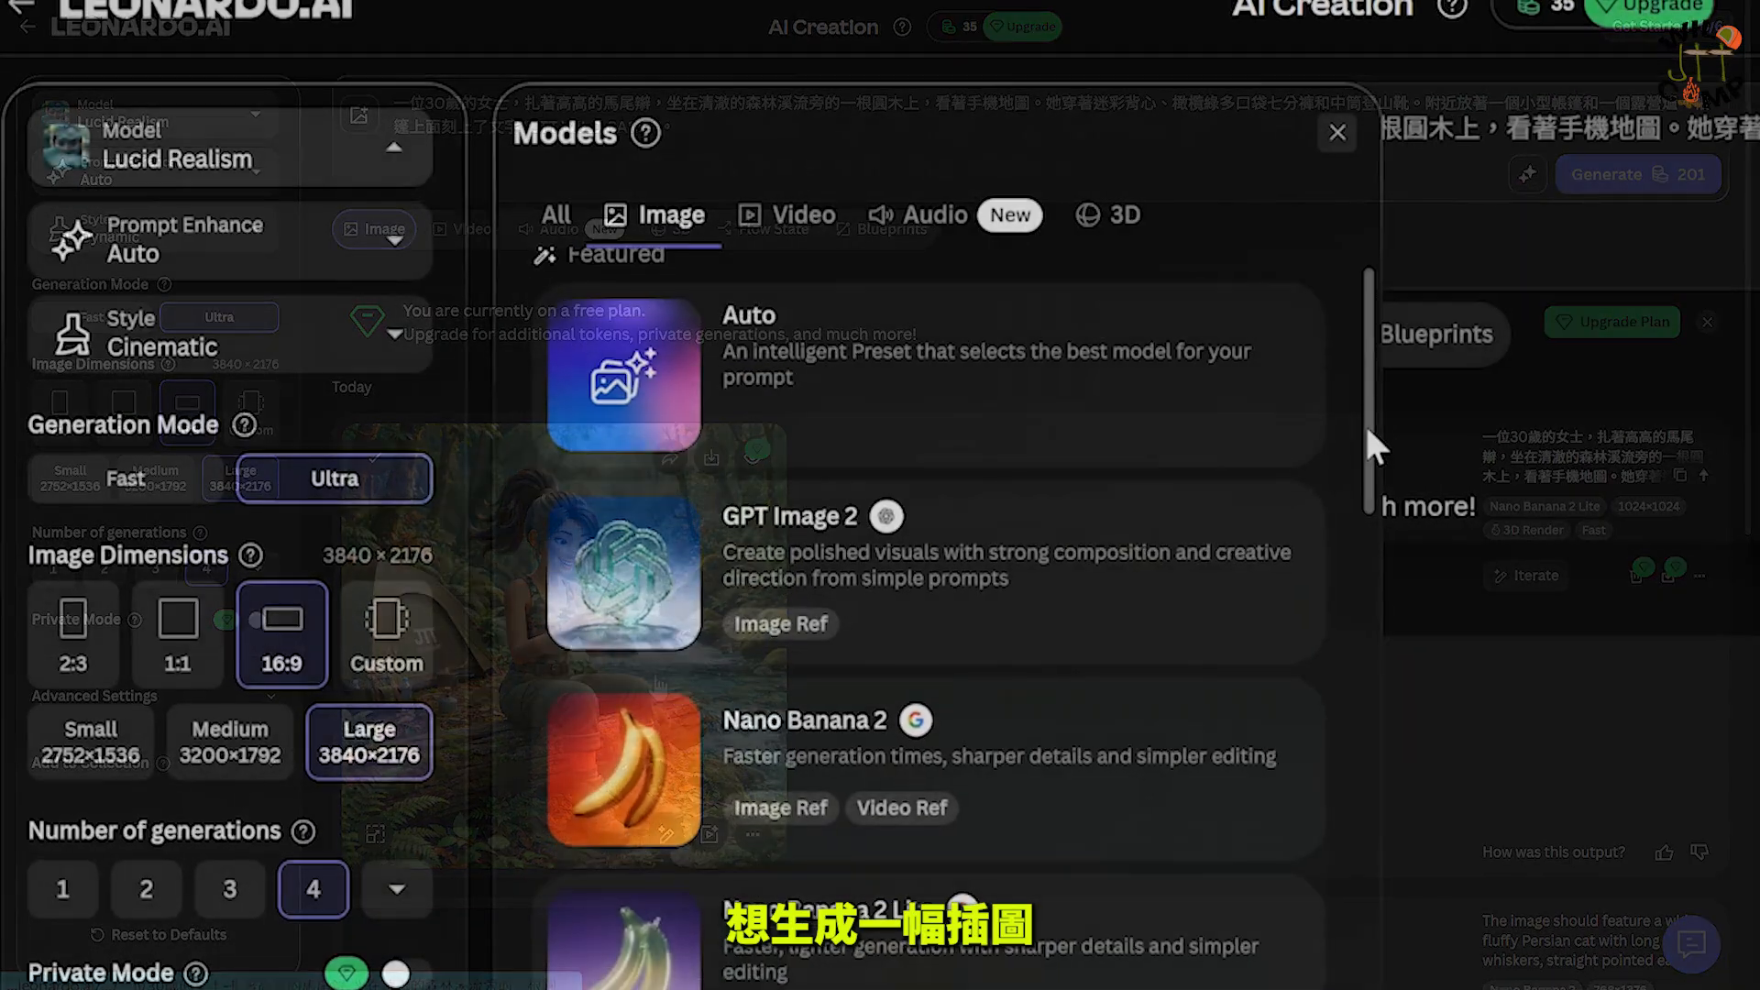
scroll(1403, 477, down, 2)
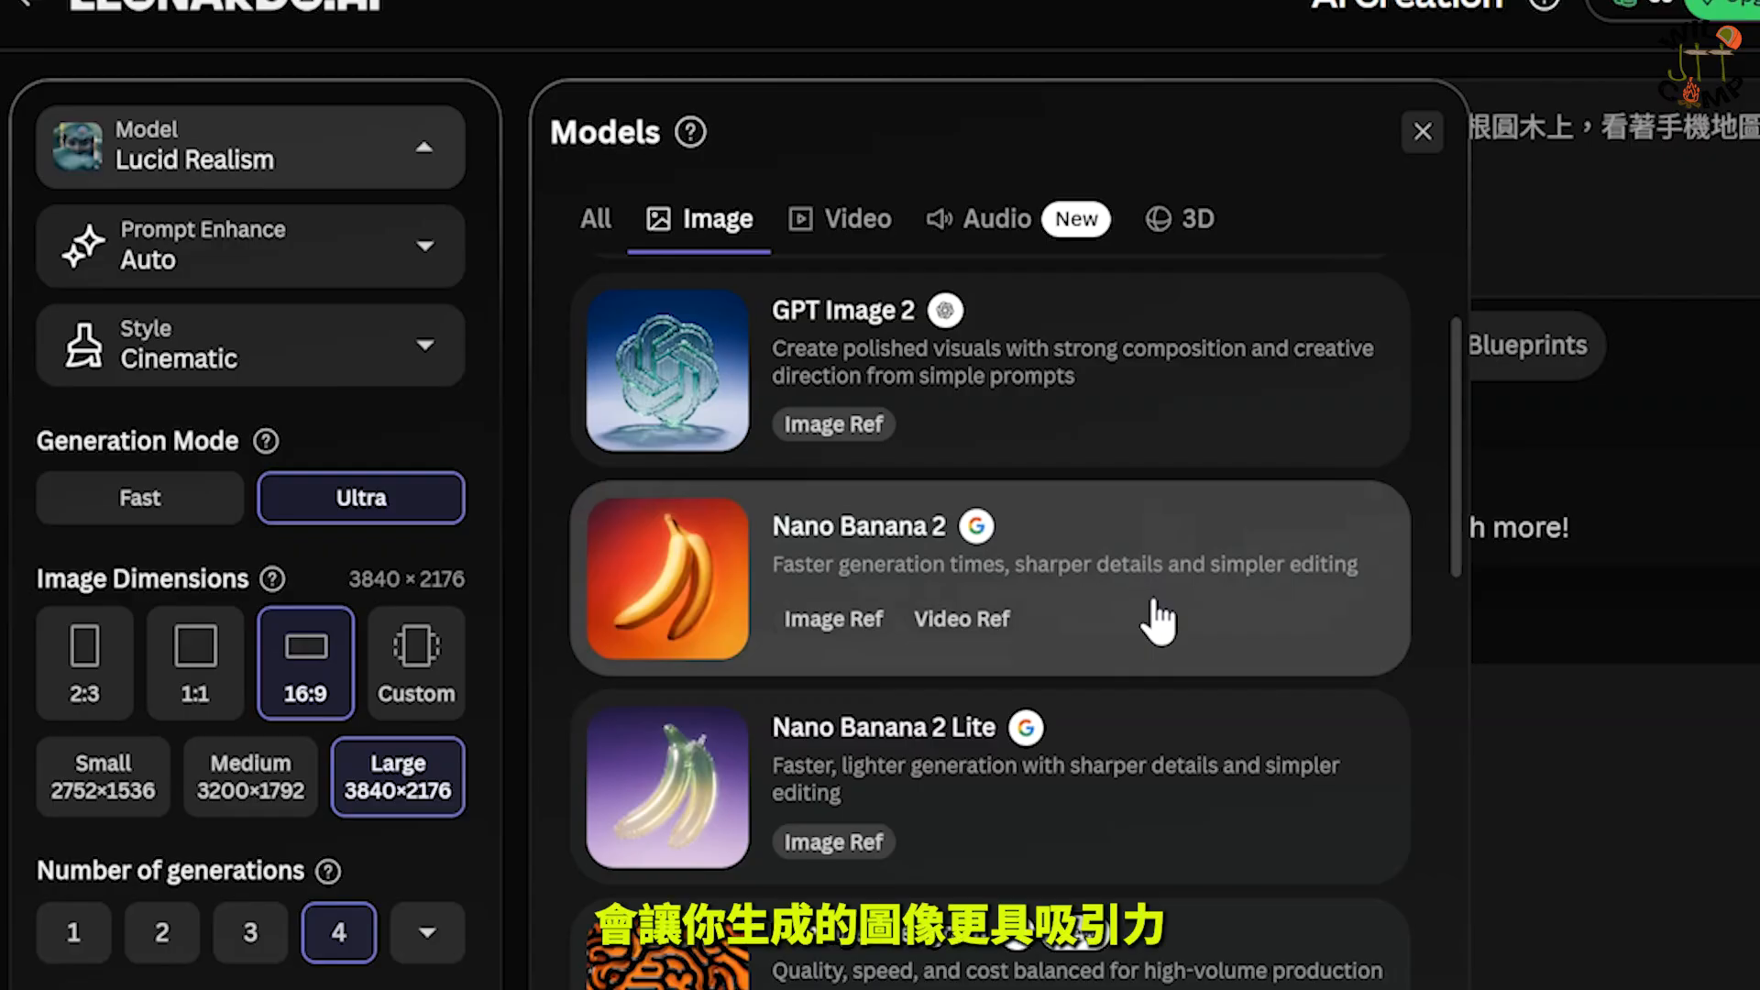
click(1158, 622)
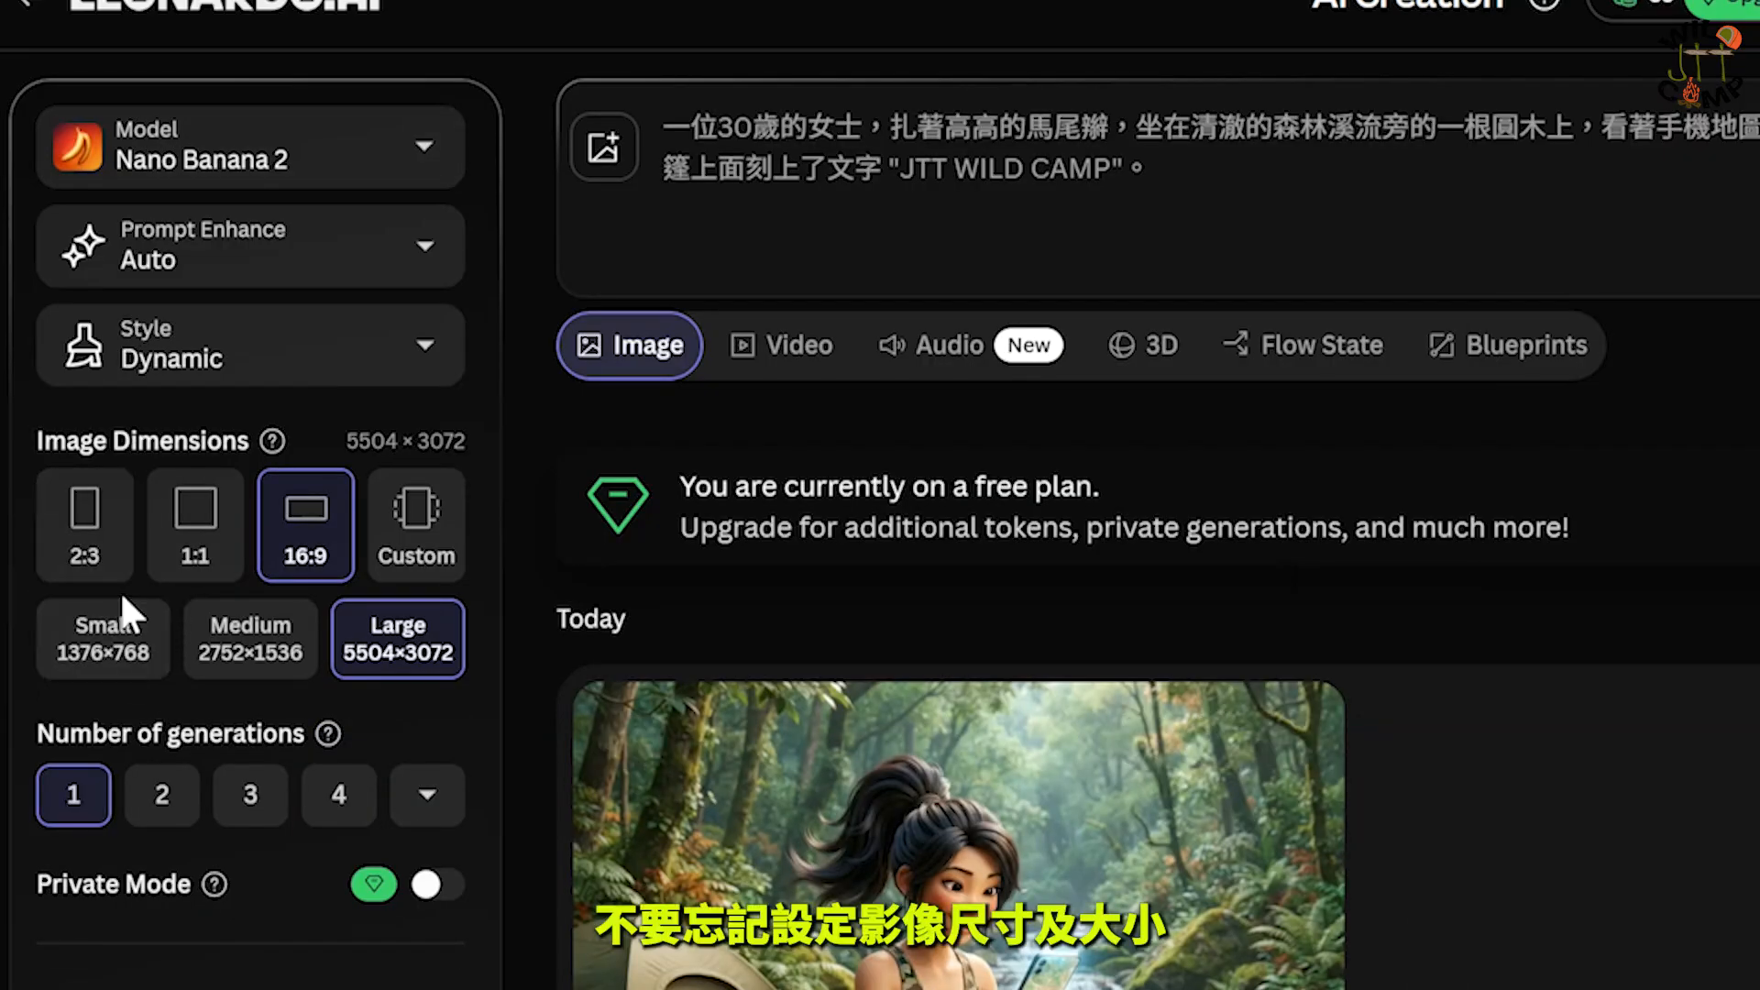
Step: Try the 2:3, 1:1, 16:9 and custom aspect ratios and the Small, Medium and Large image sizes
click(99, 519)
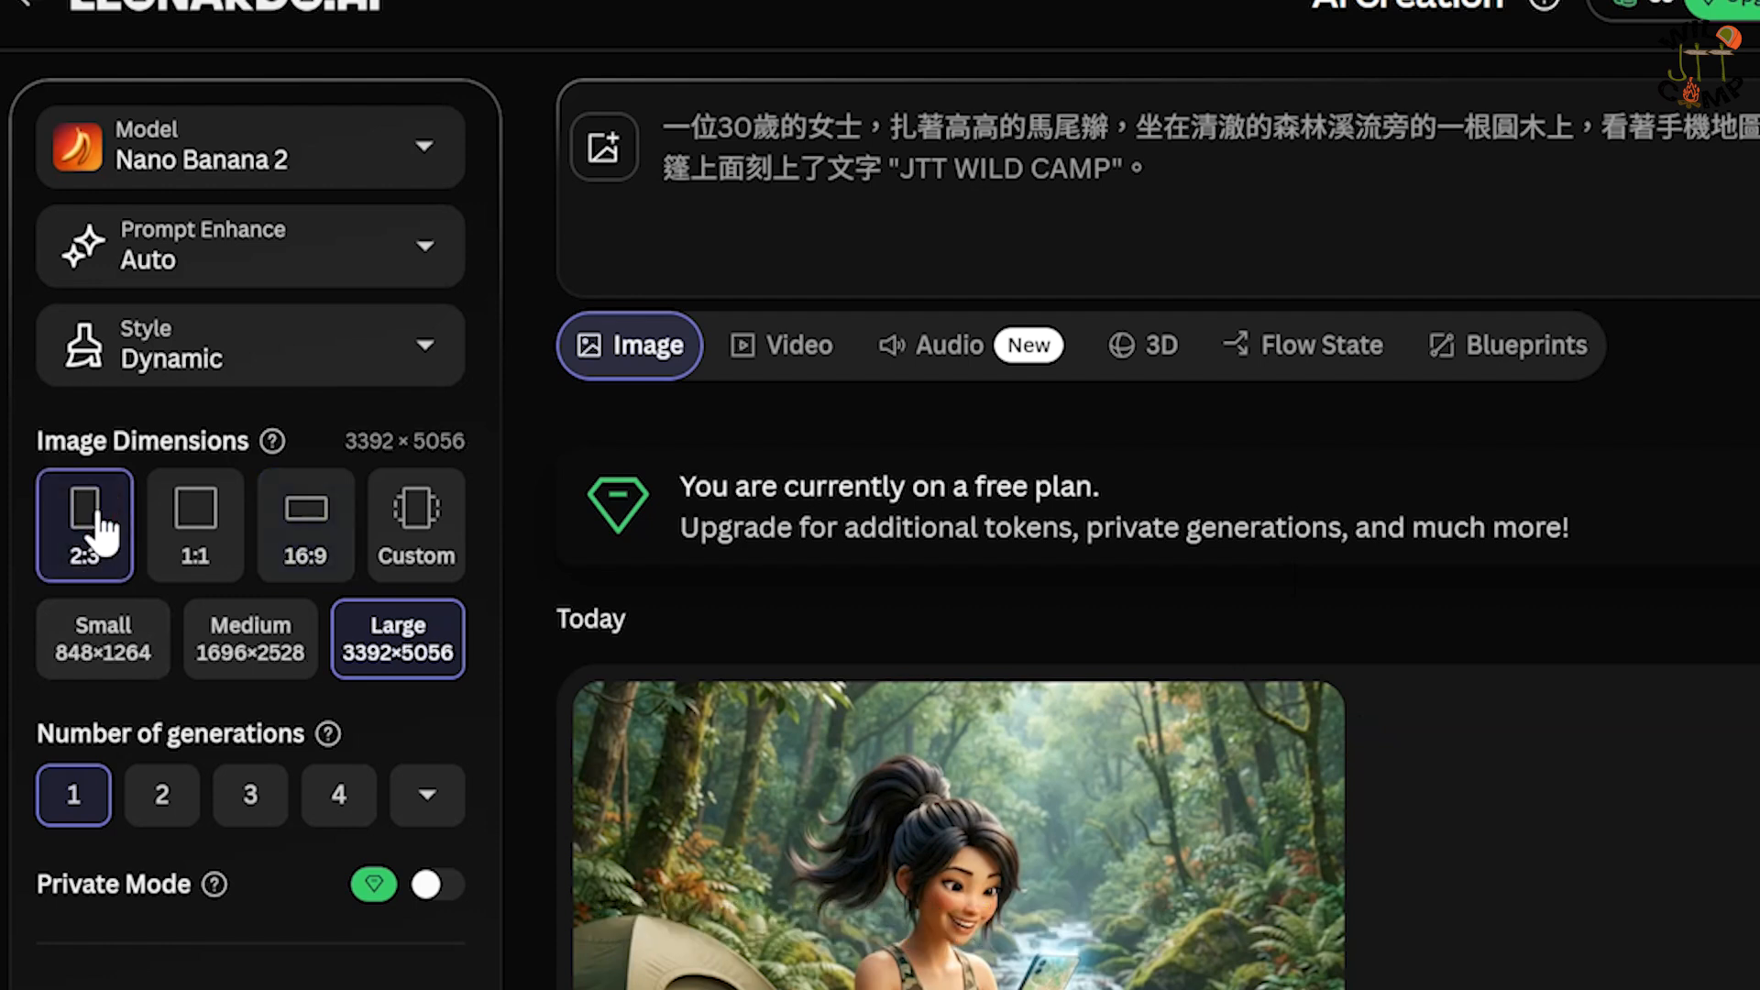
click(219, 585)
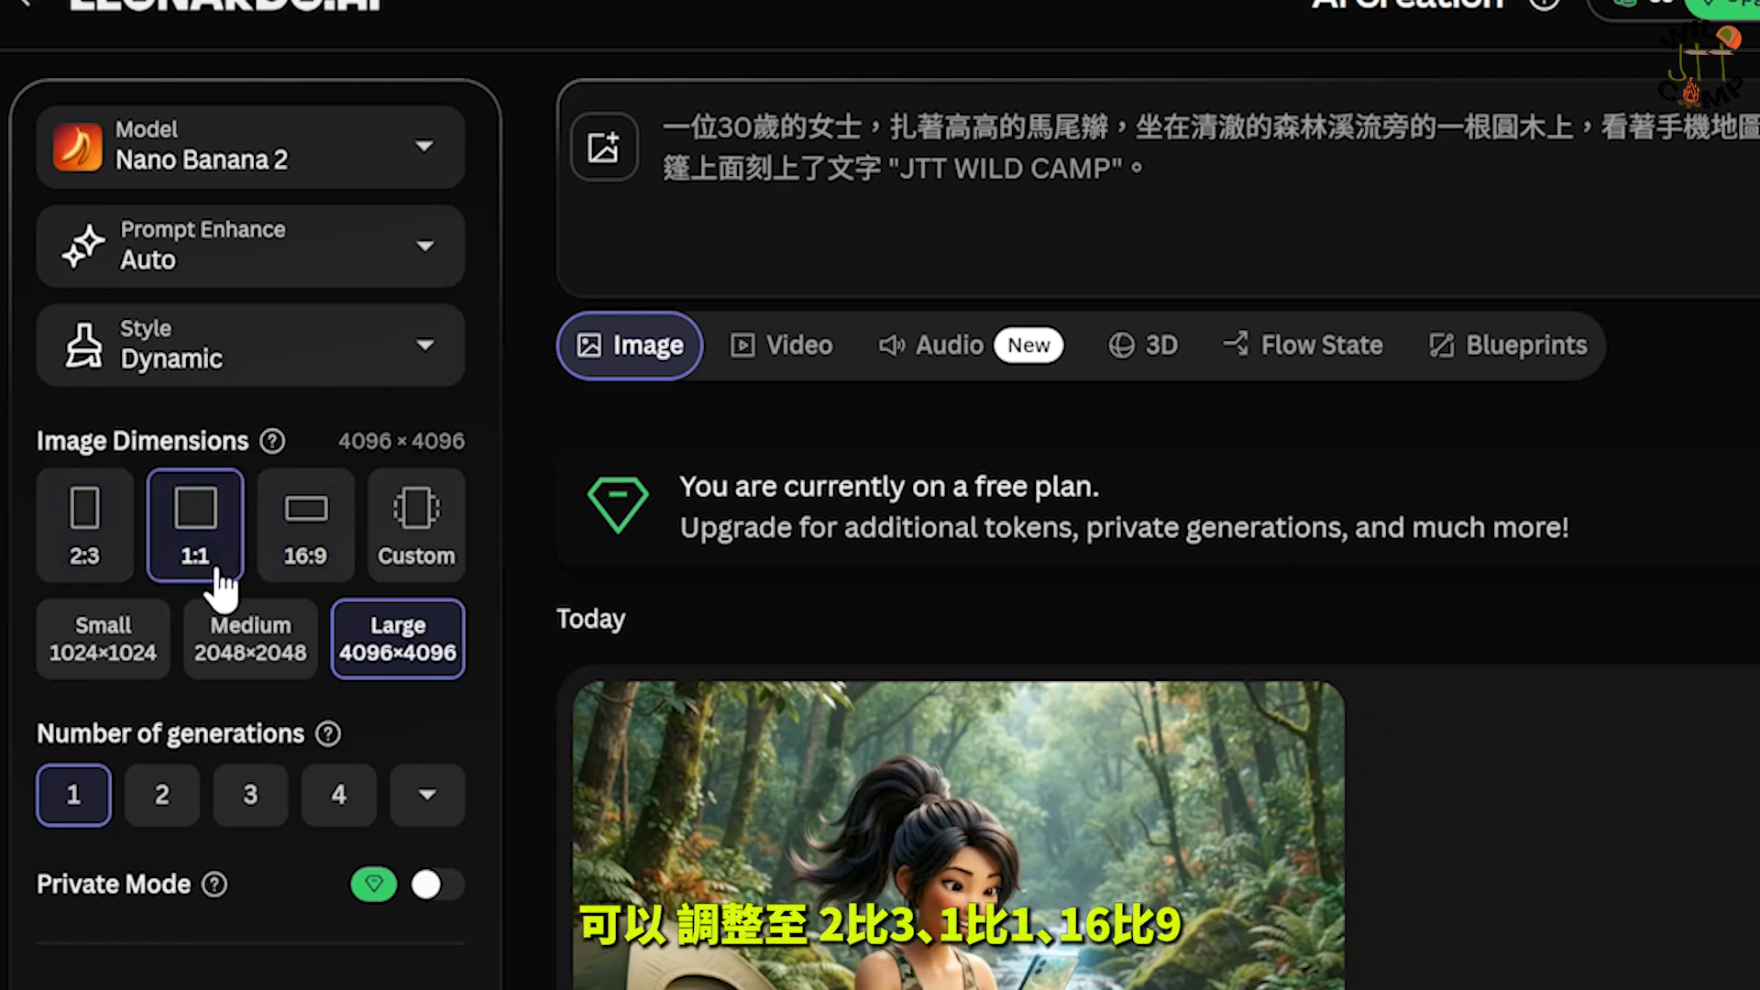
click(308, 587)
click(409, 559)
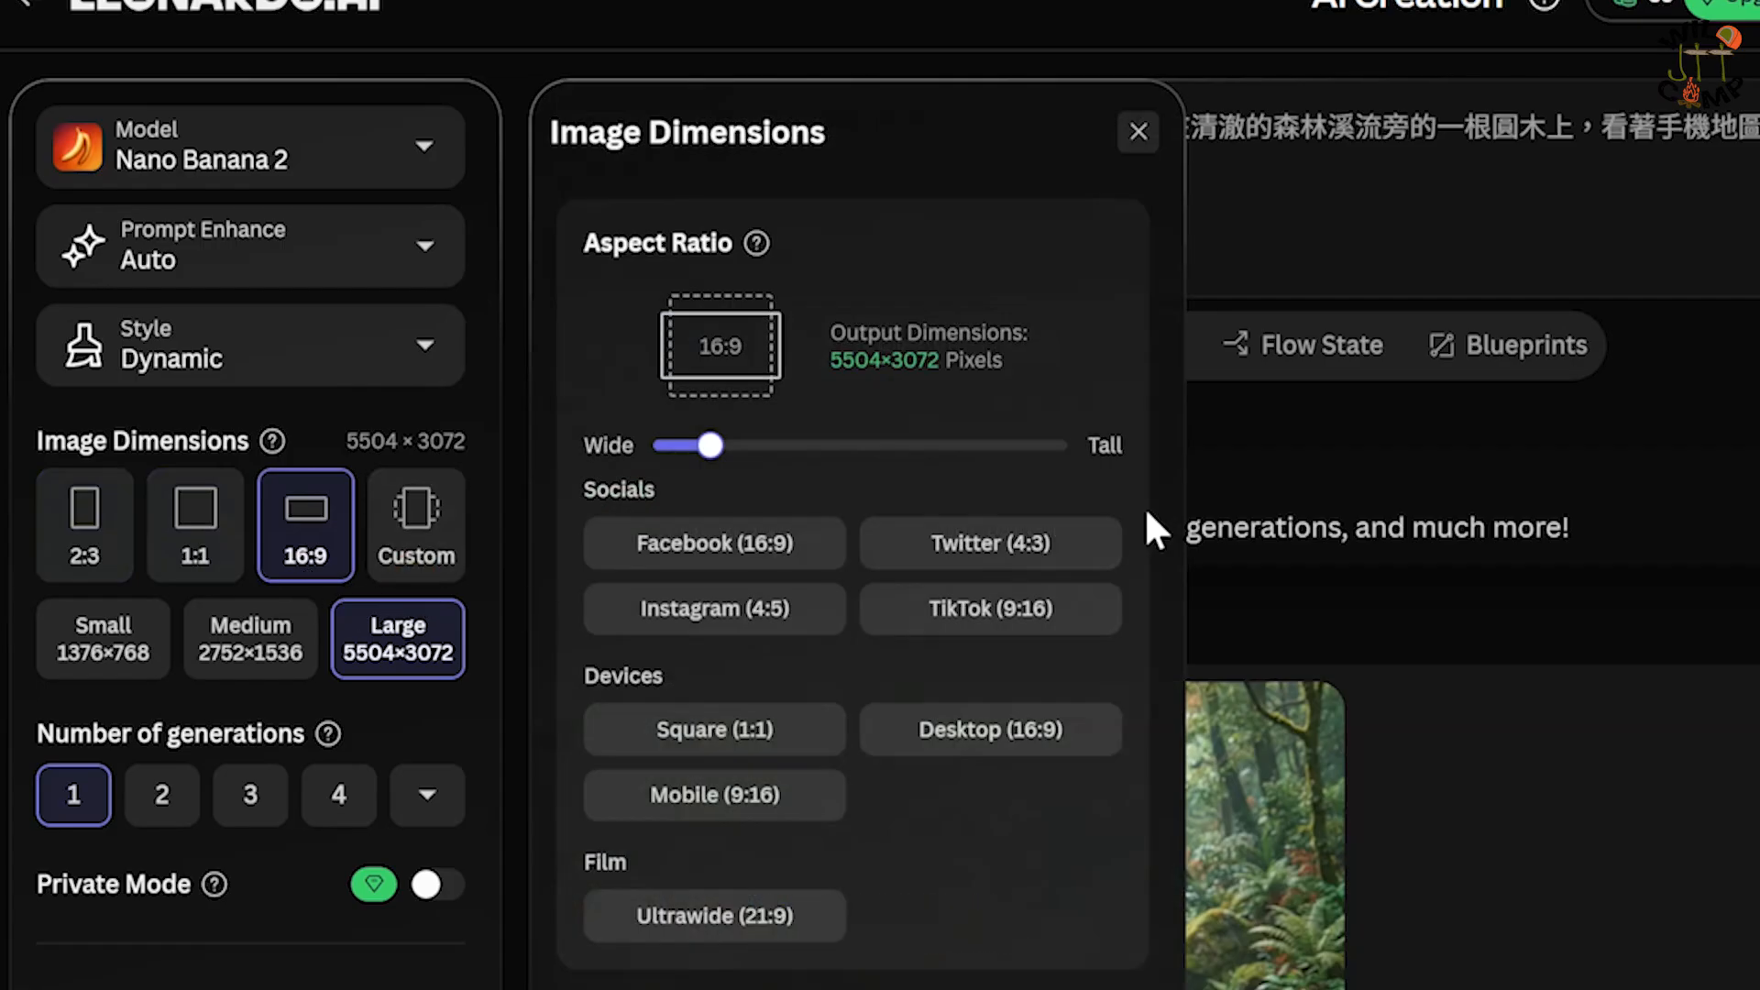
click(91, 646)
click(275, 656)
click(362, 660)
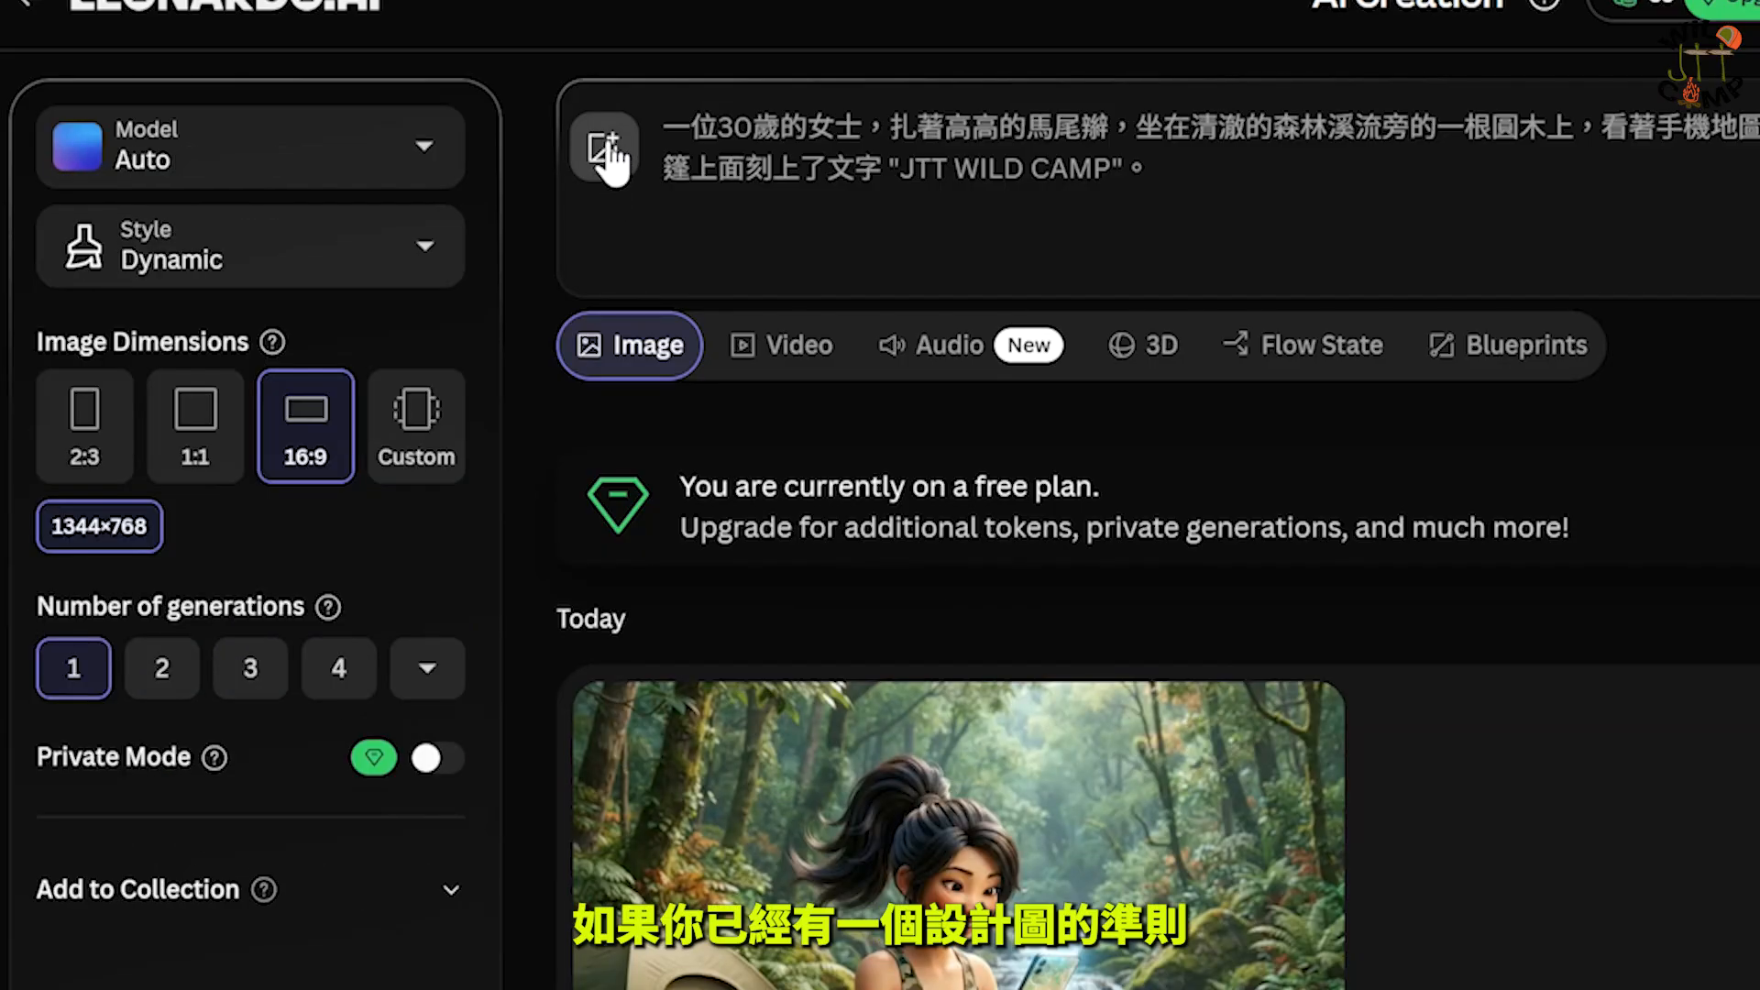
Step: Open the reference options of the prompt and check Image Reference for guiding the output's style and composition
click(605, 151)
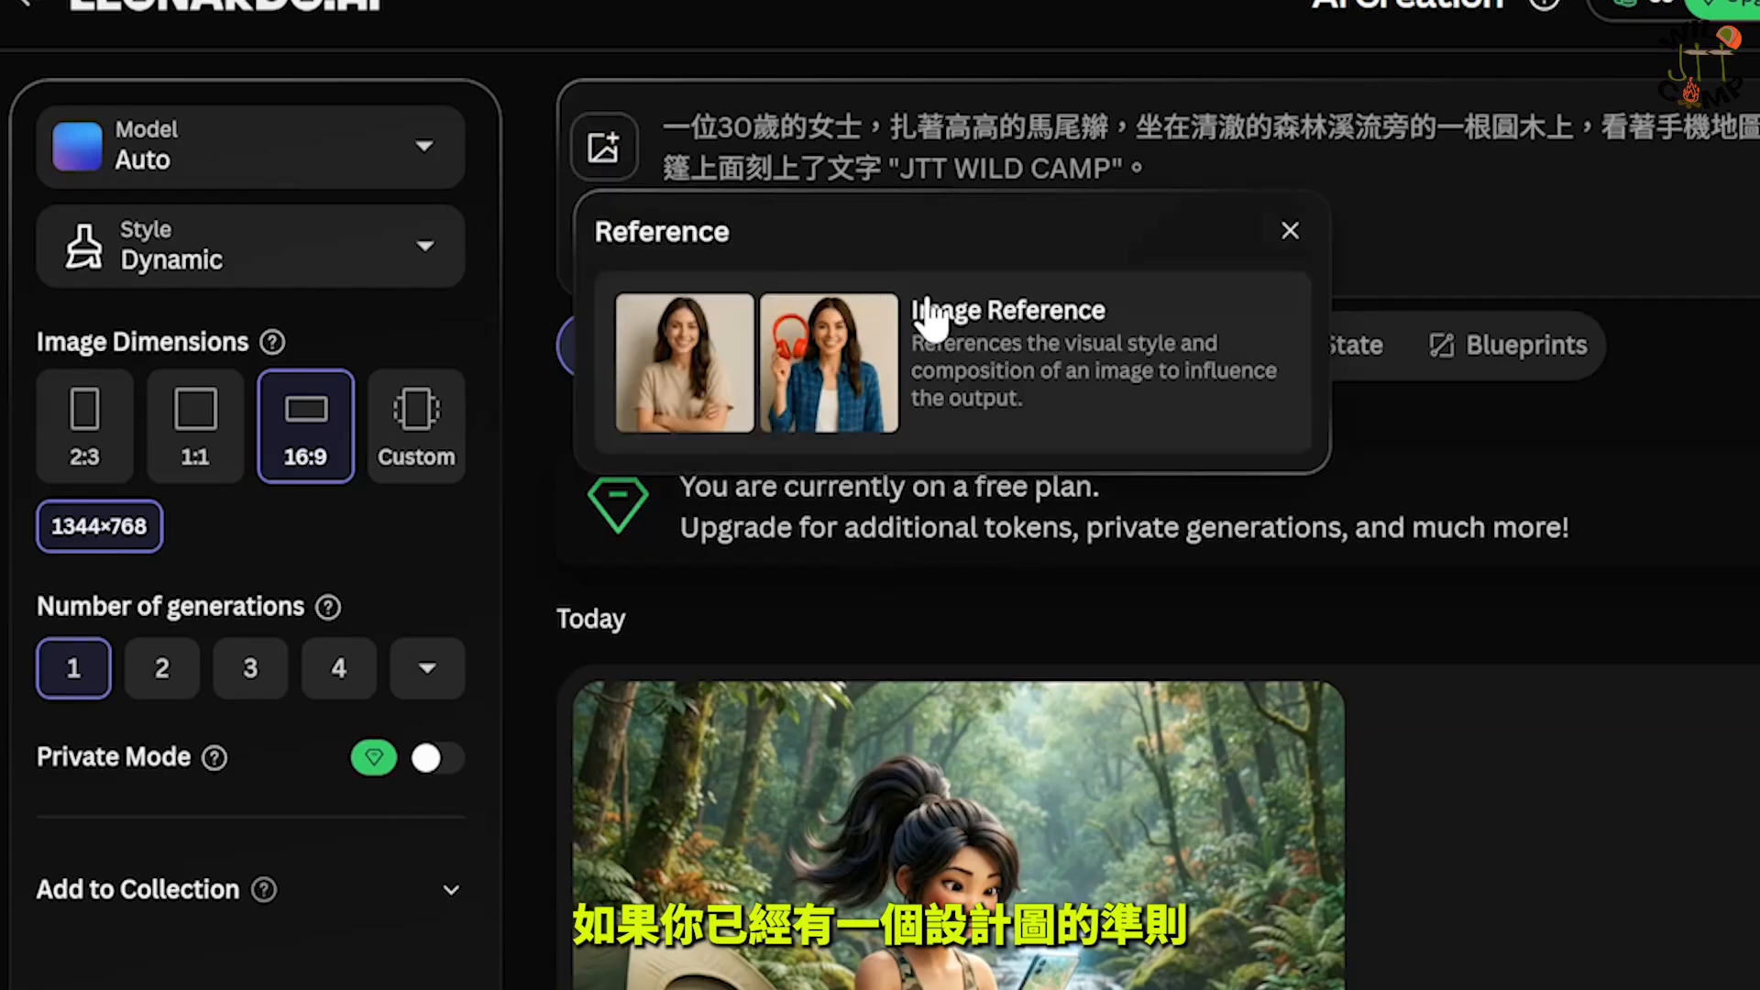
click(1224, 421)
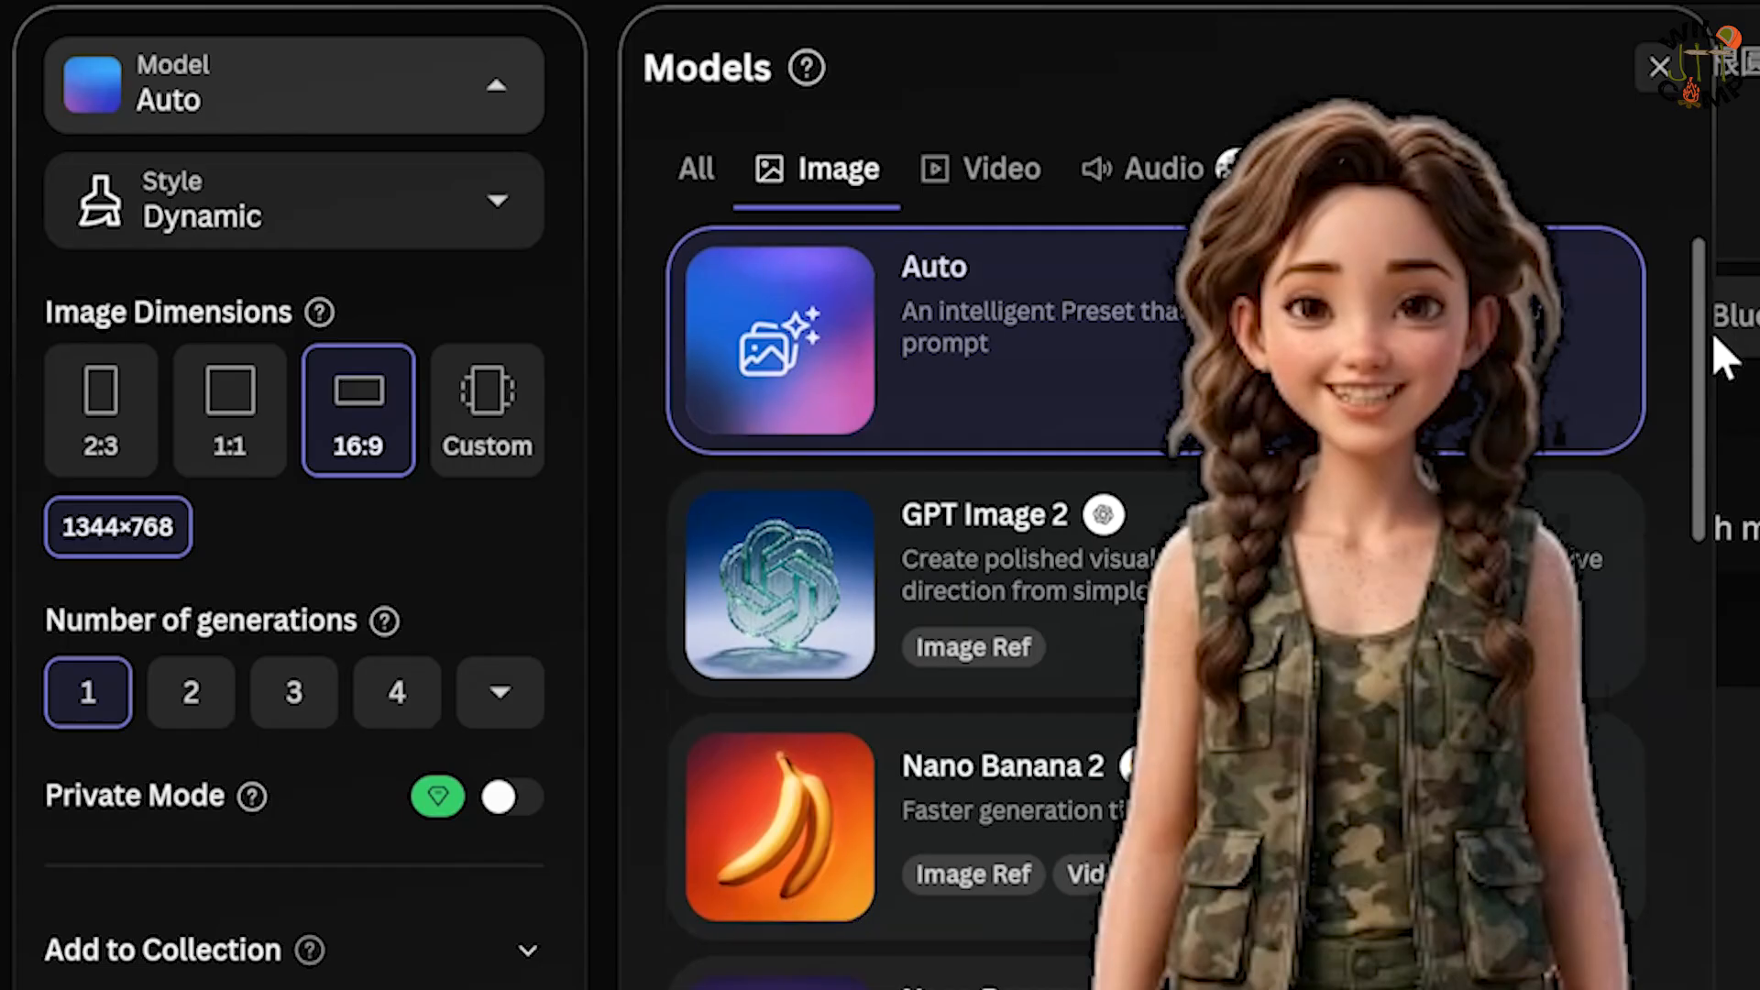
Step: Look through the featured and other image models available besides the Auto preset
drag(1712, 334, 1704, 717)
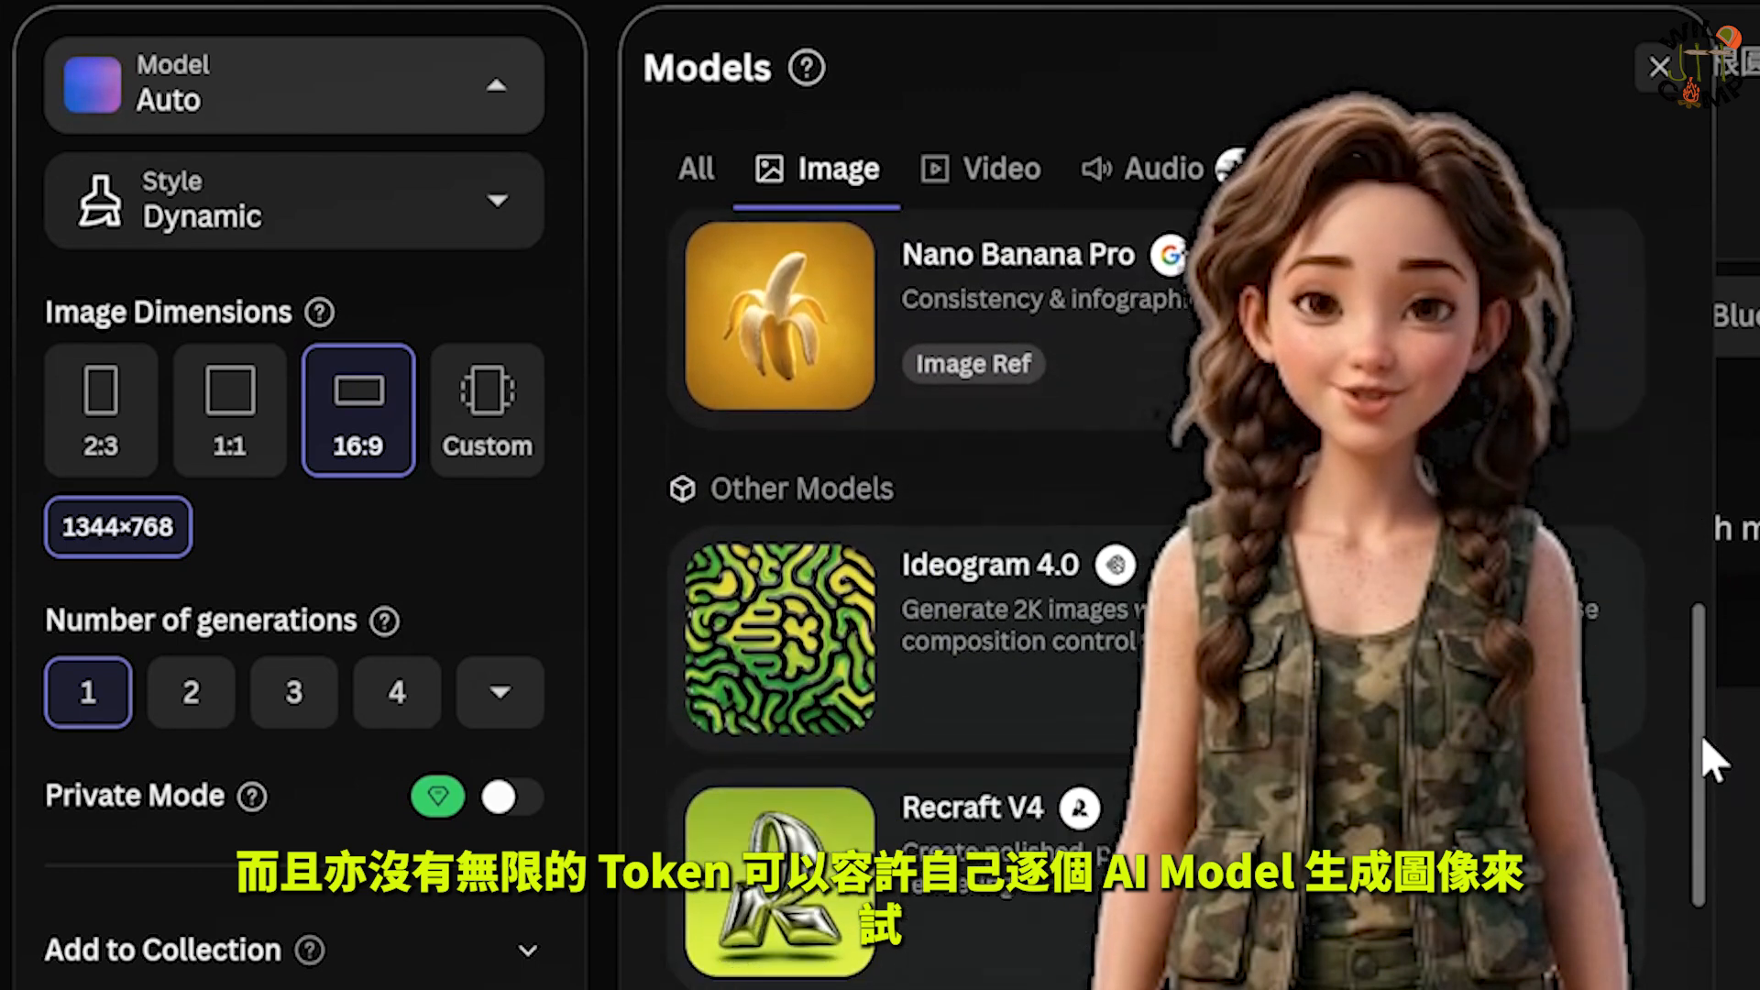
drag(1707, 806, 1723, 911)
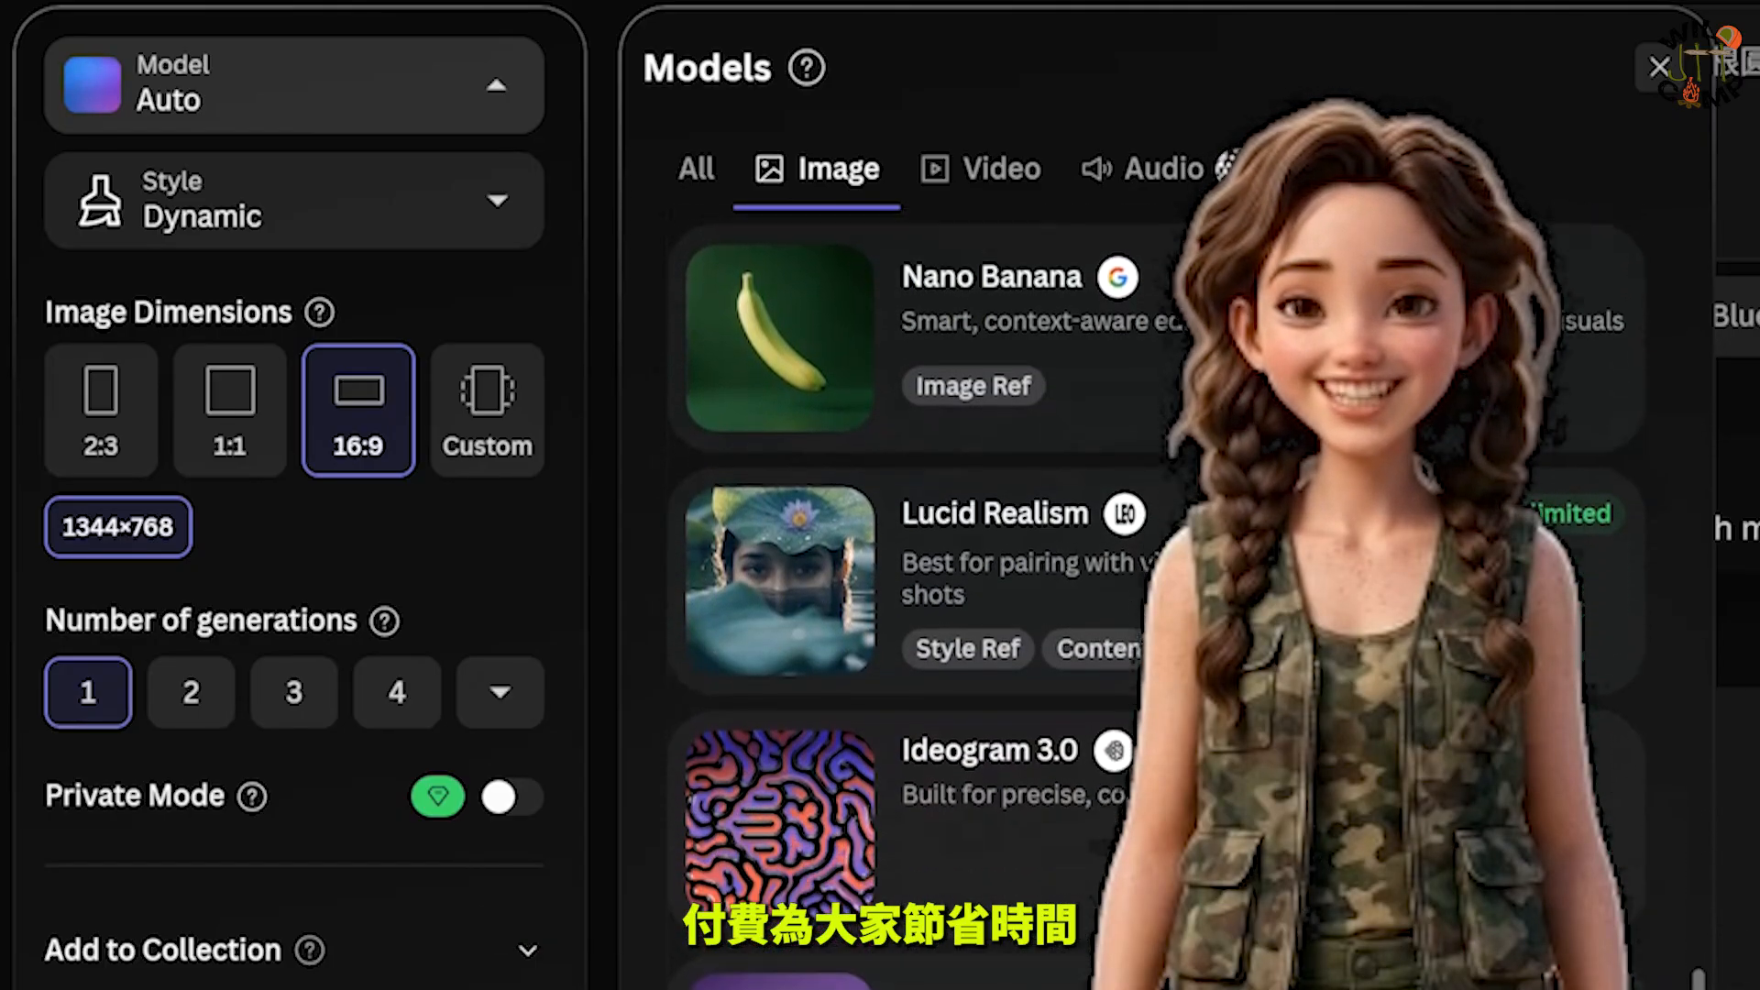
scroll(1155, 550, down, 6)
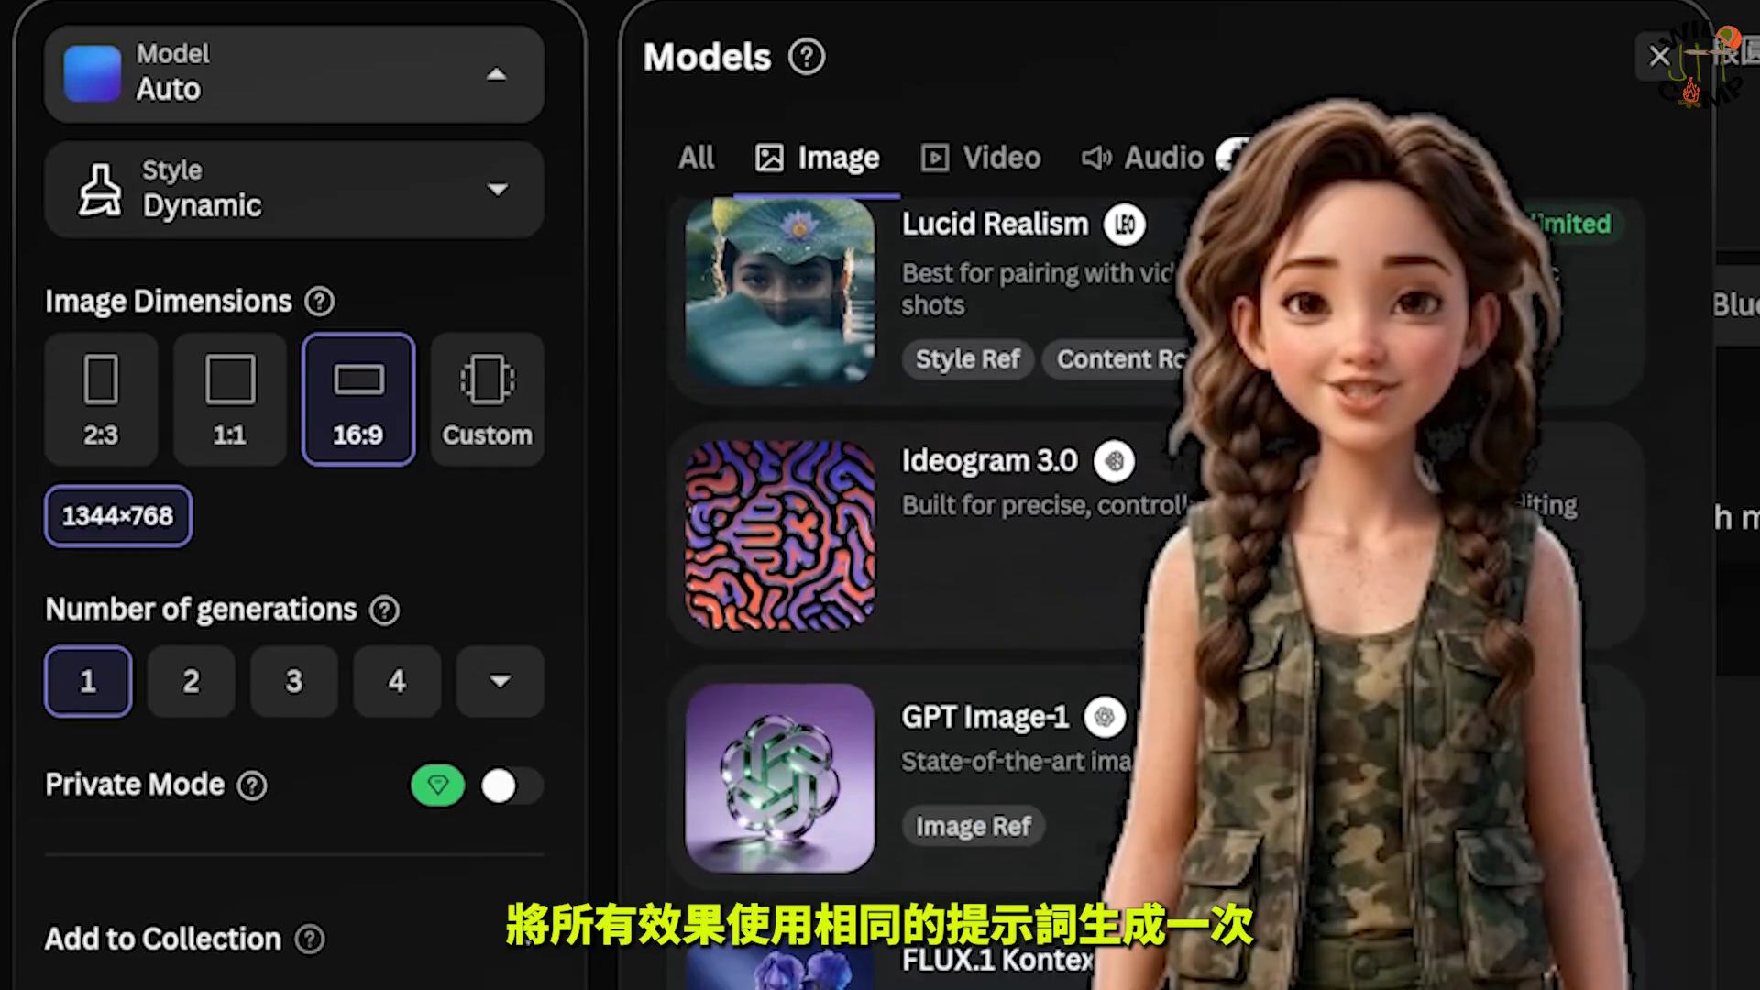
scroll(1156, 550, down, 5)
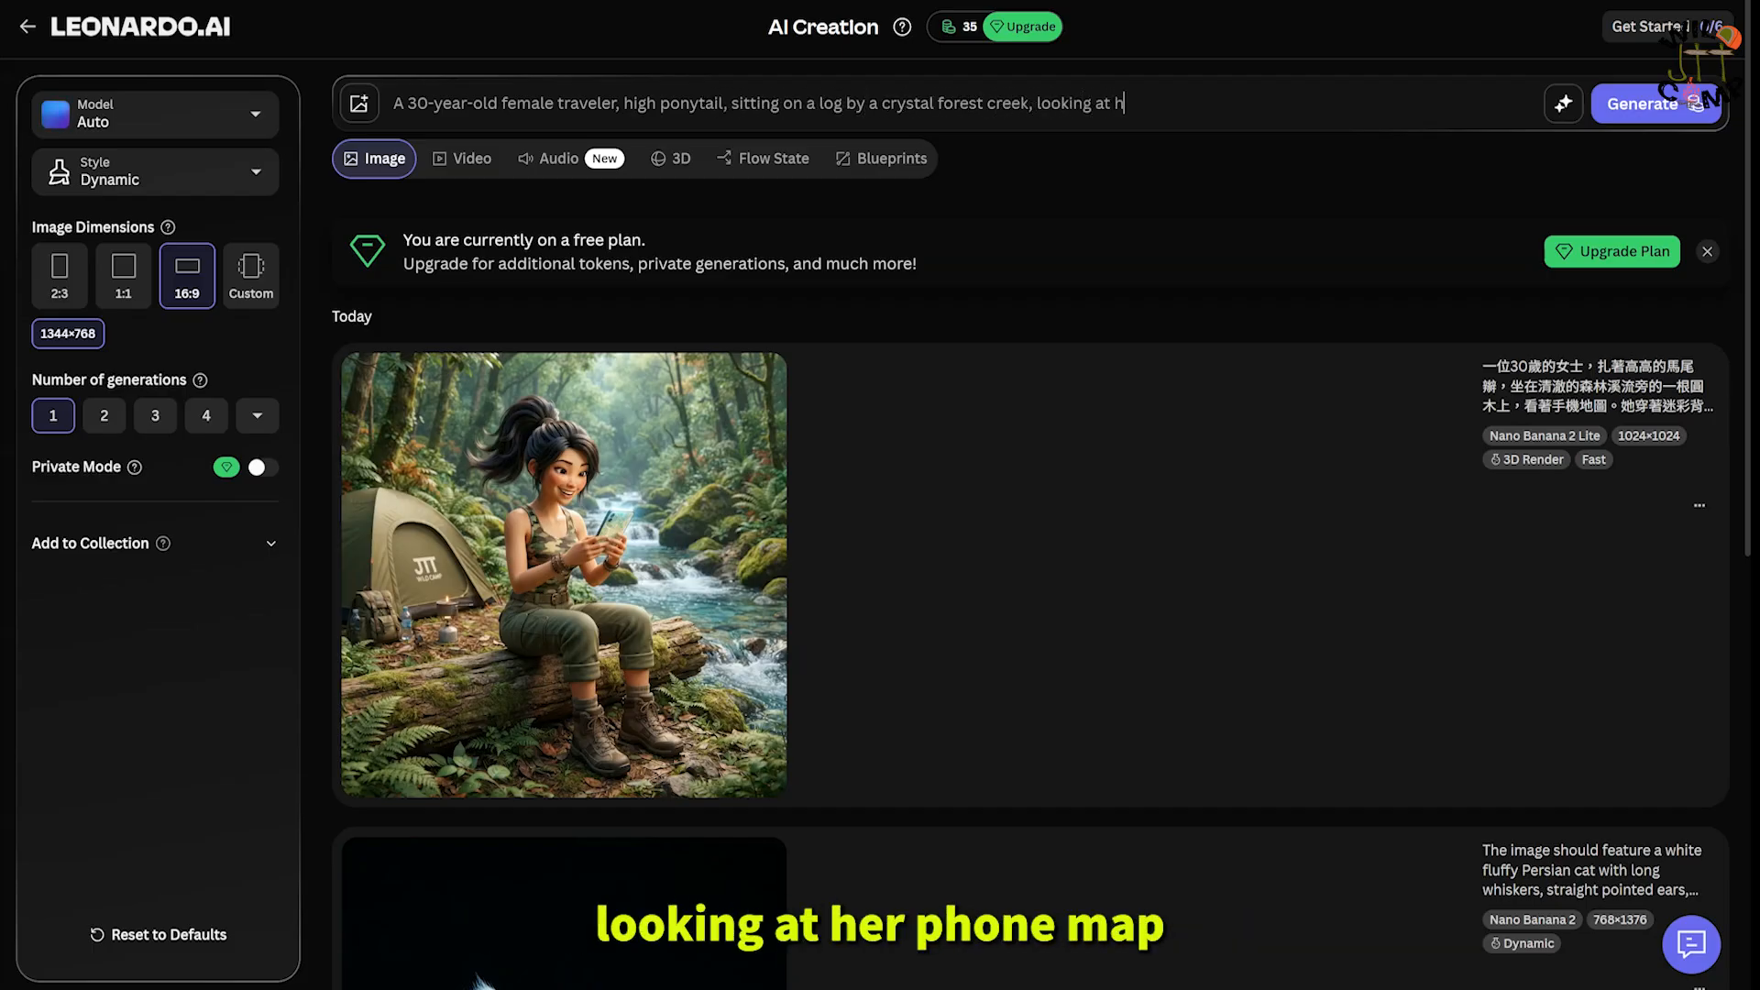
Step: Continue the English prompt with "her phone map. She is dressed in faded forest camouflage vest, olive green multi-pocket capri cargo pants, and" the footwear description
text(er phone map. She)
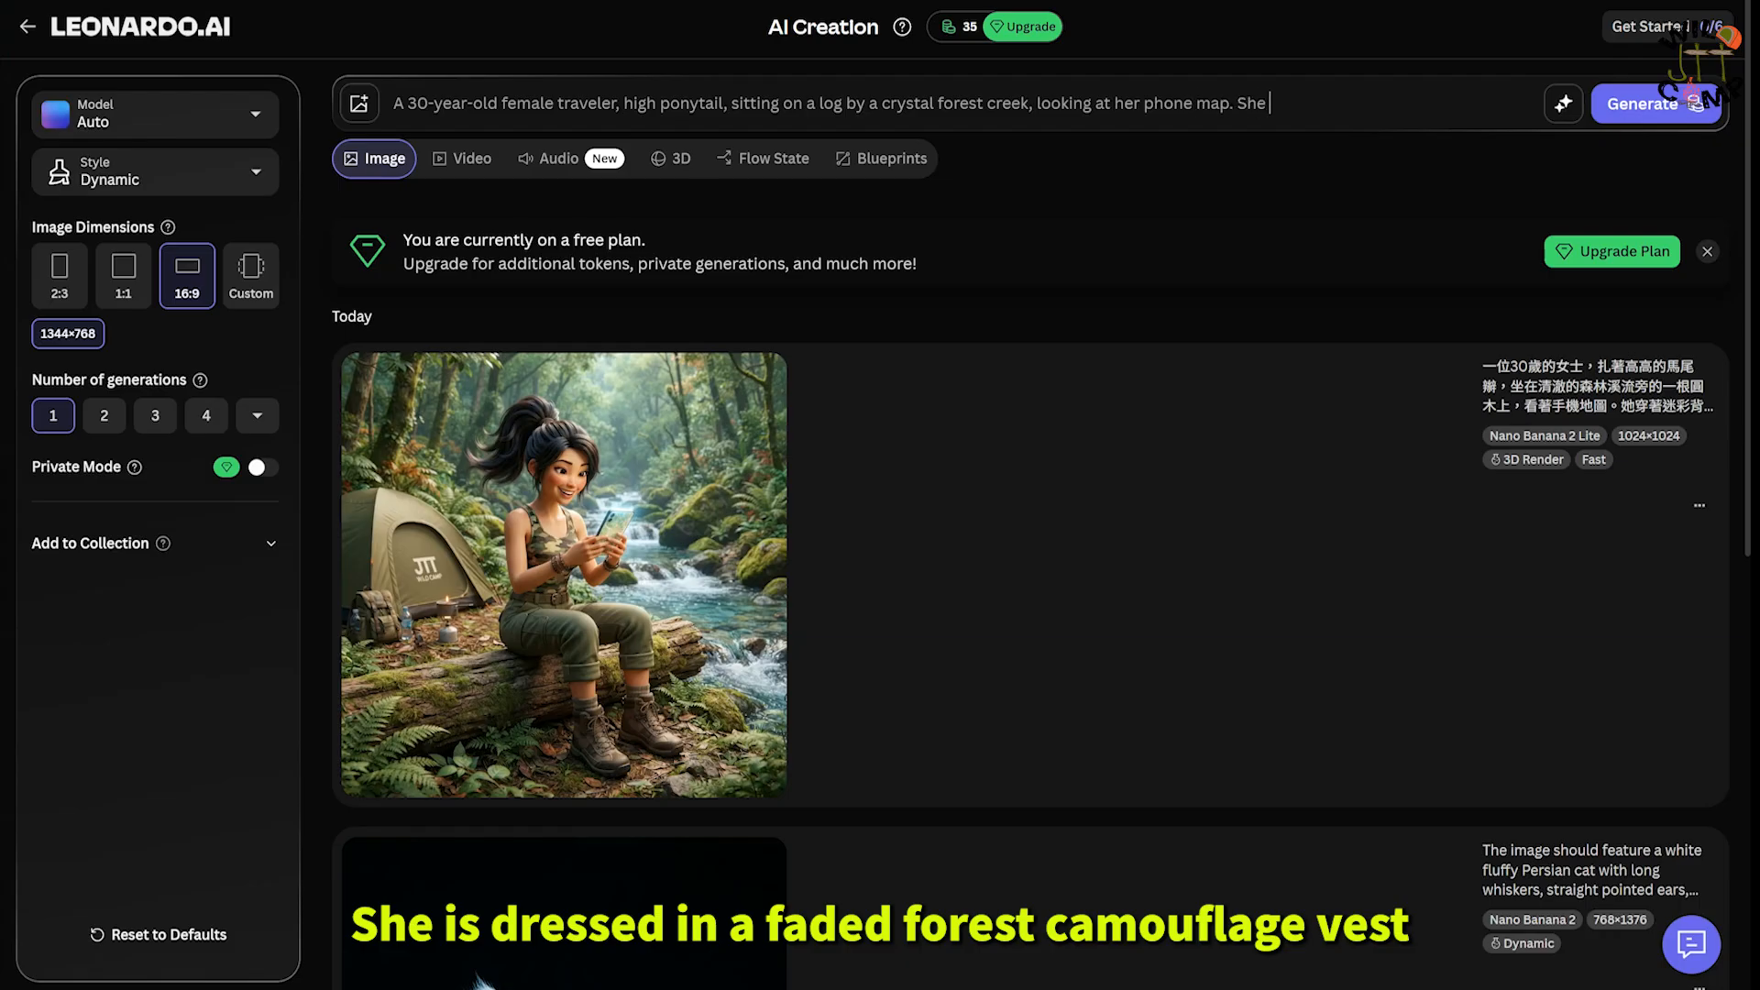
text( is dressed in faded fores)
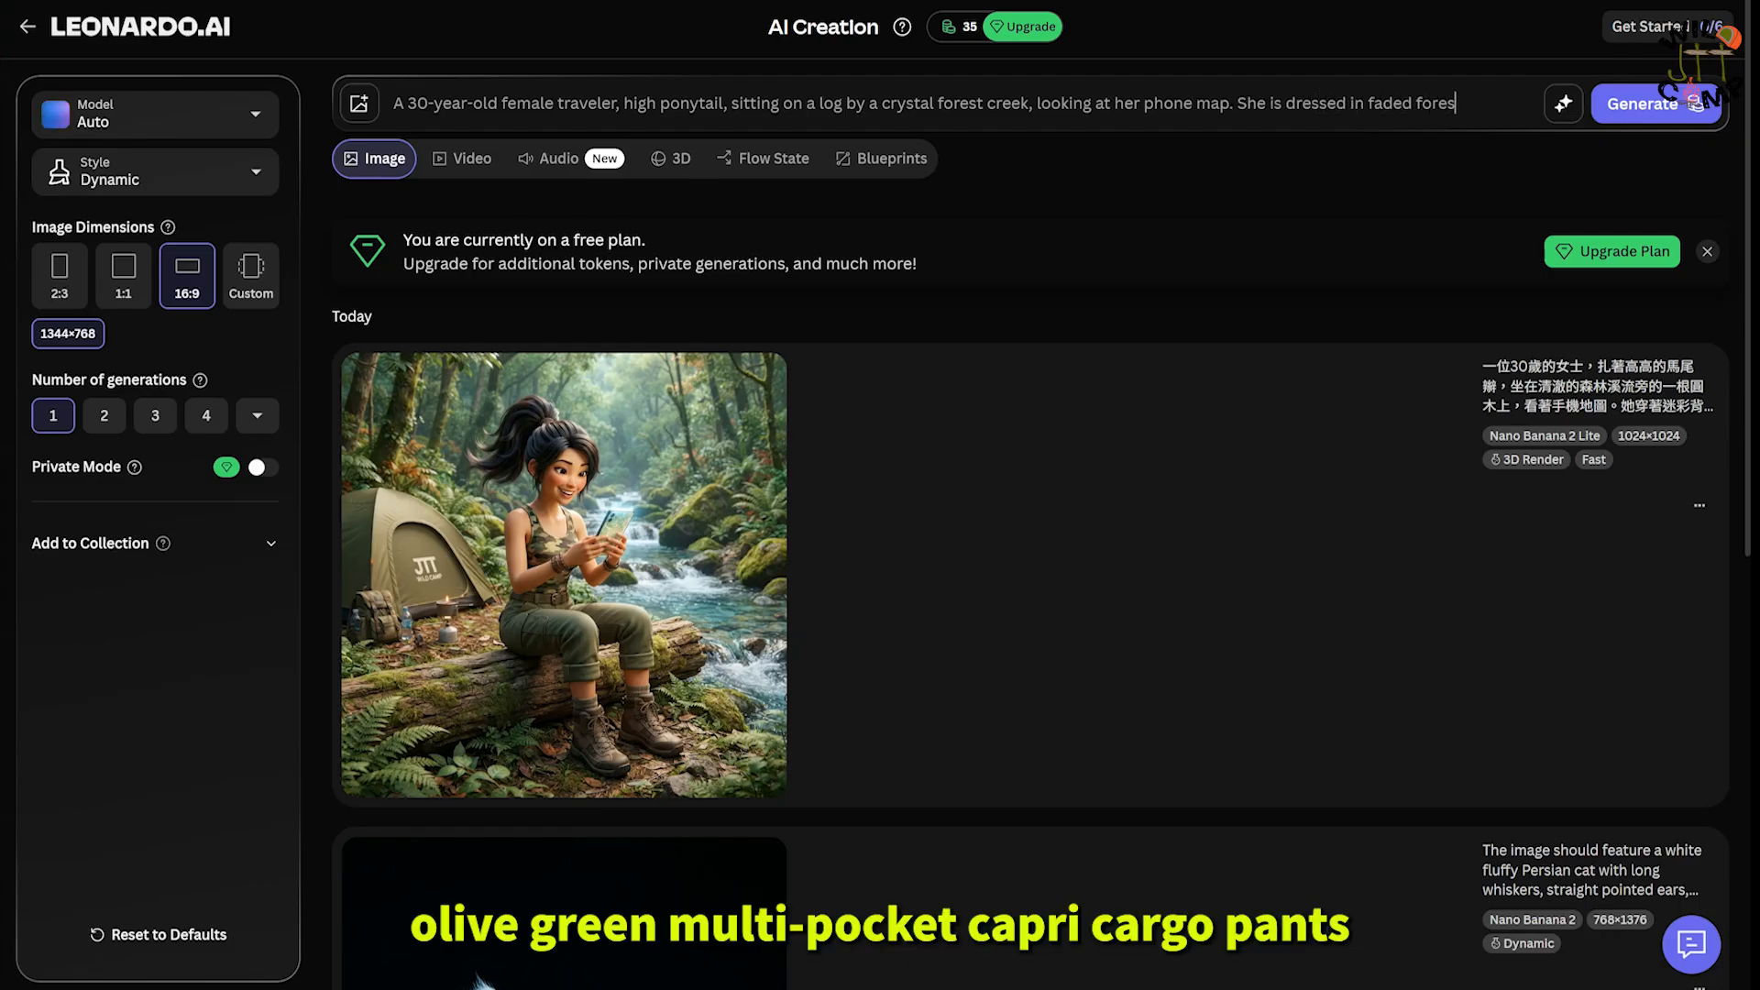
text(t camouflage vest, olive)
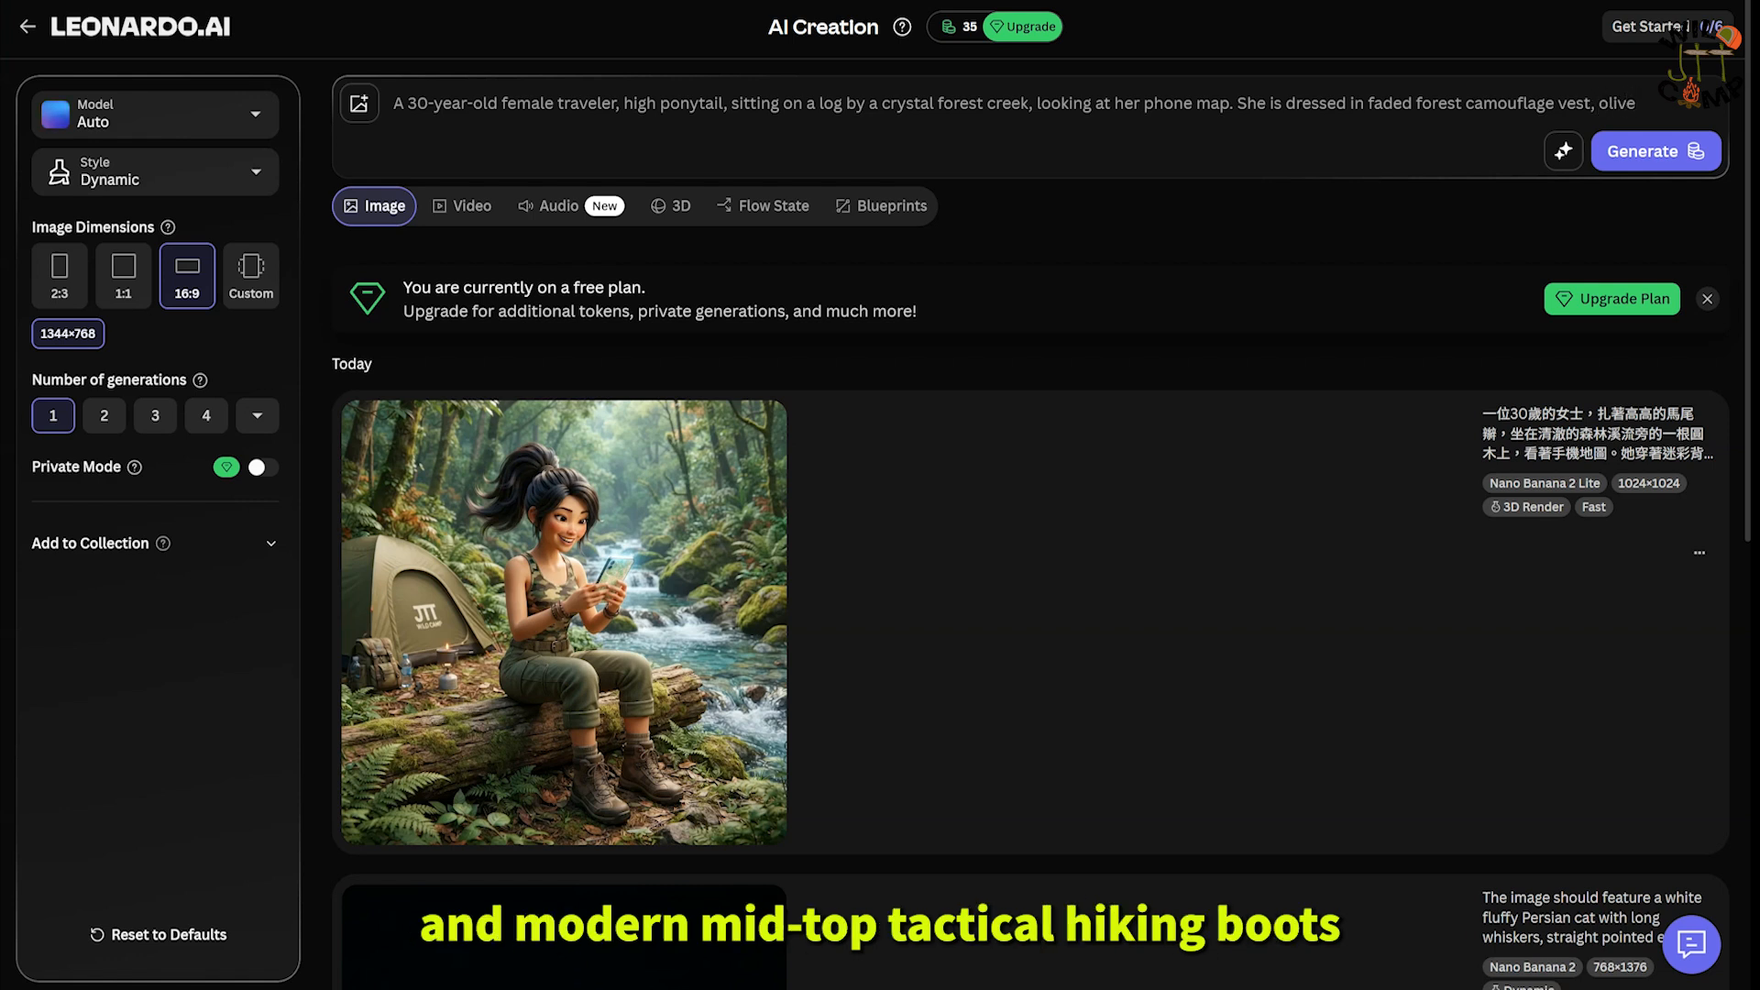
text( green multi-pocket)
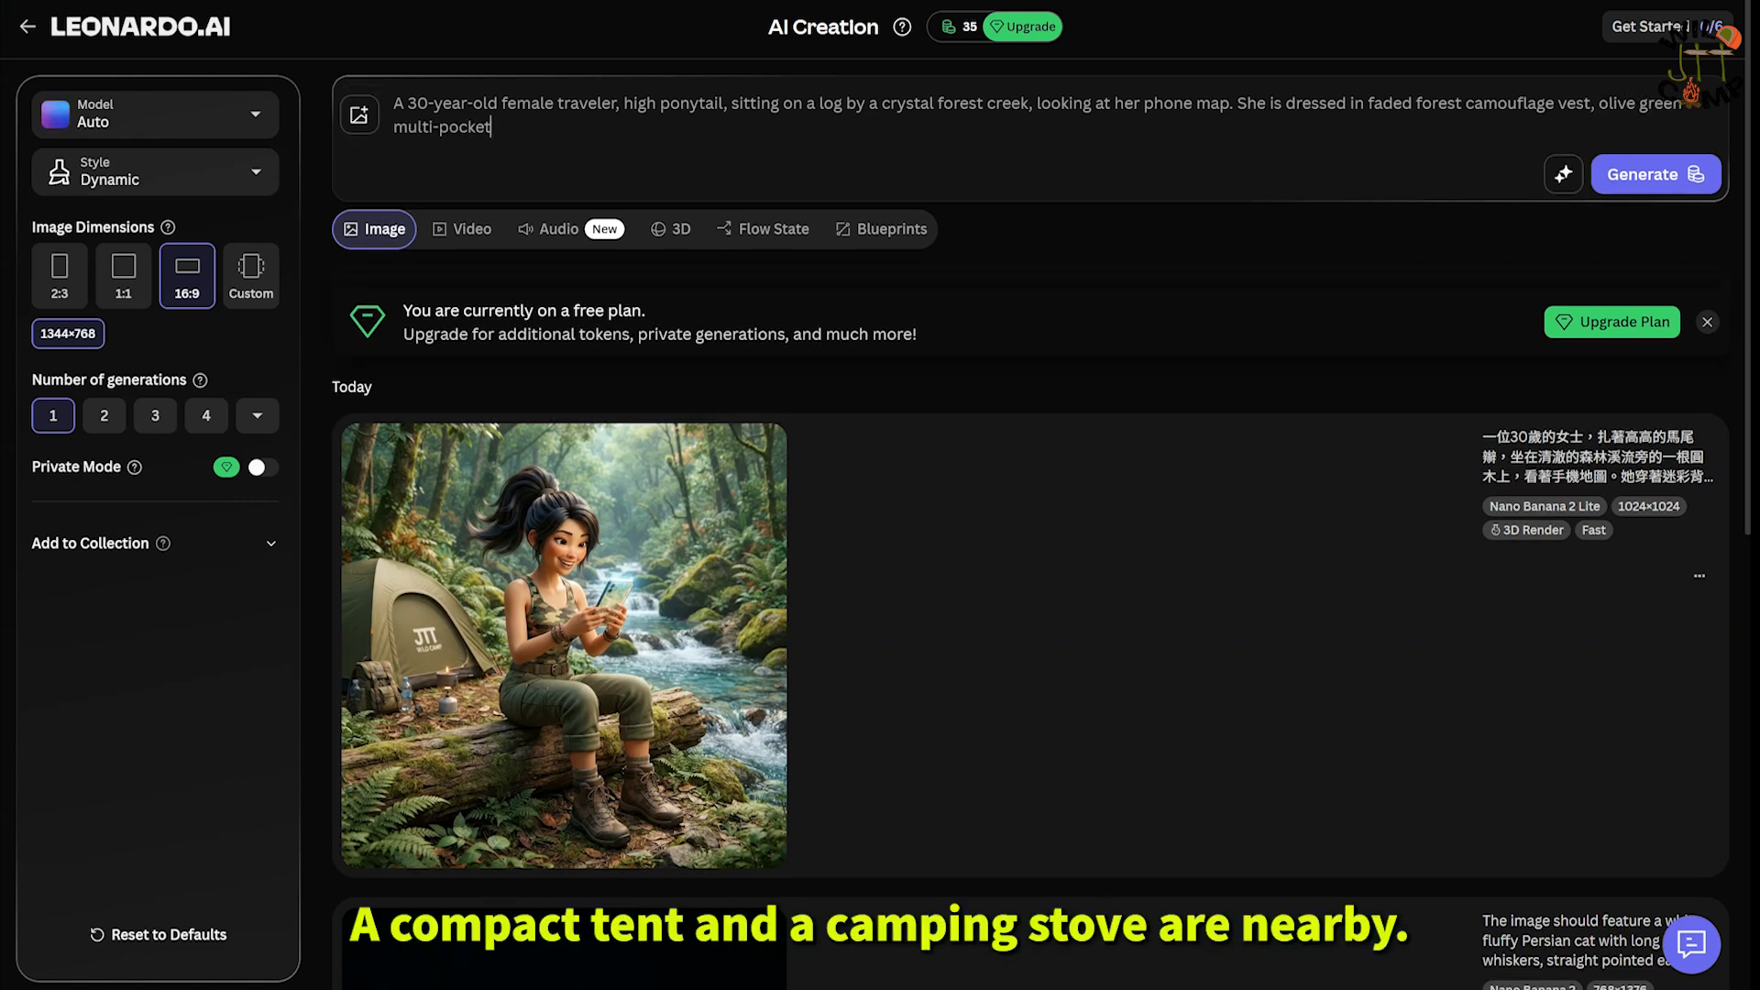
text( capri cargo pants, an)
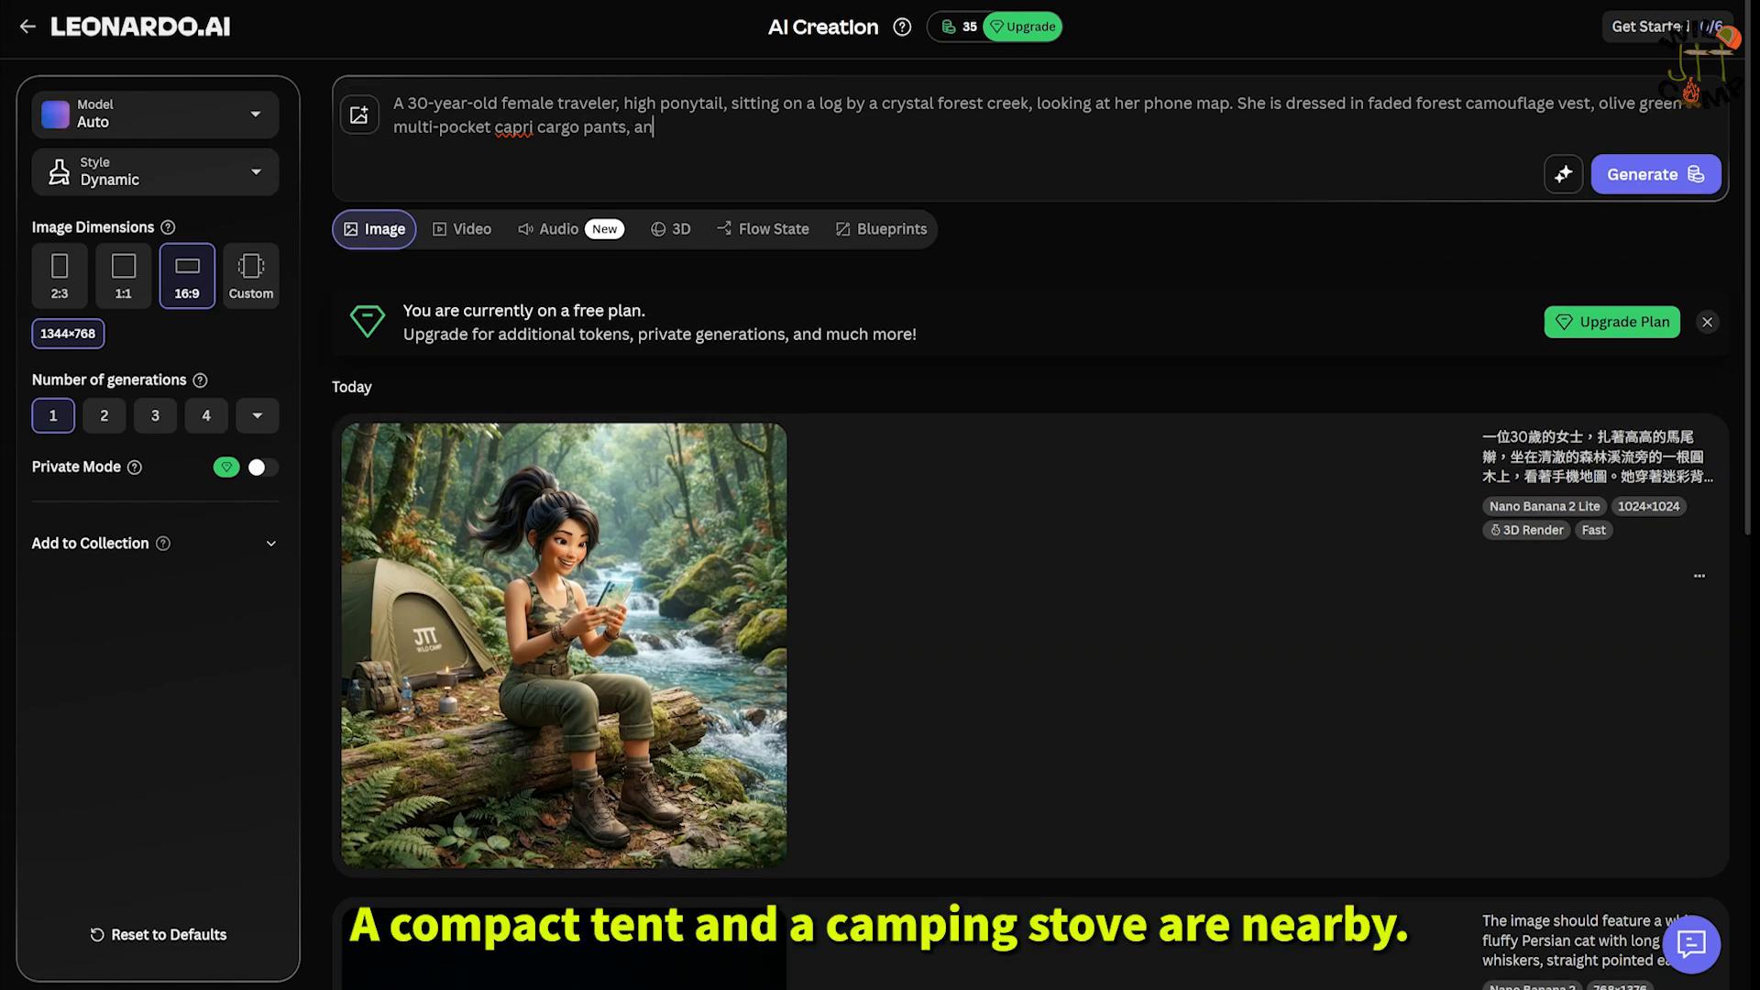
text(d moder)
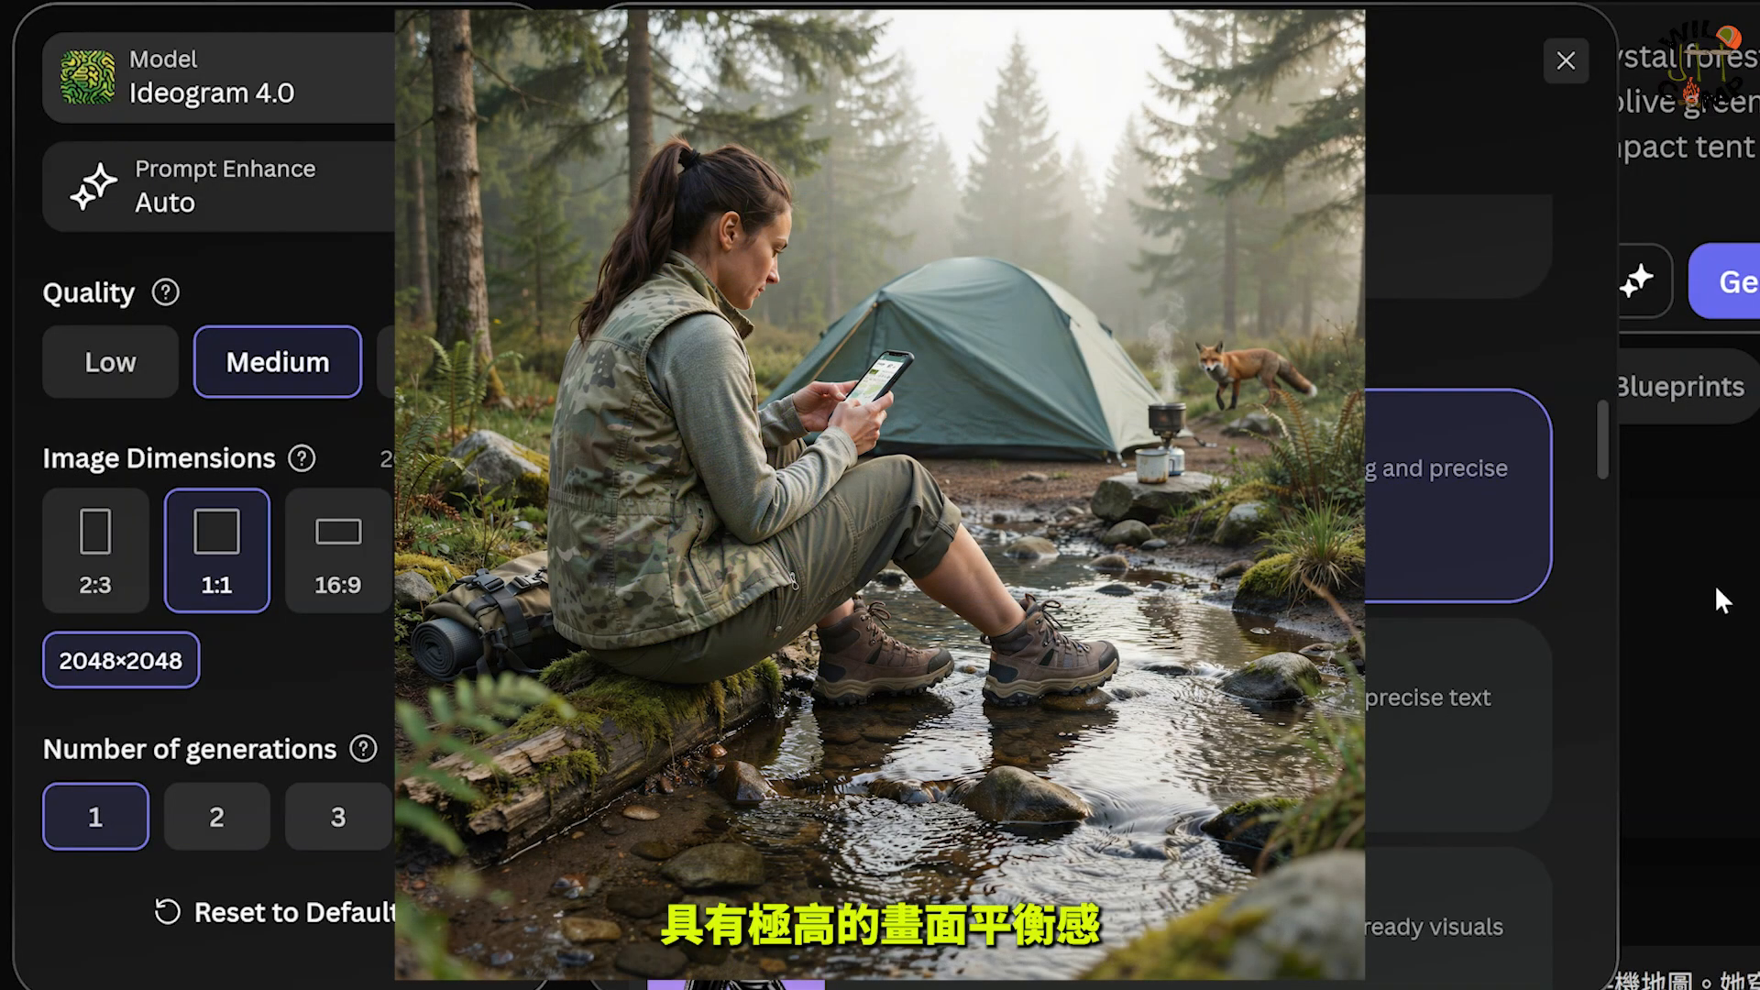
Step: Browse the image models from Ideogram 4.0 and GPT Image 2 onward to compare their results for the same prompt
drag(1603, 460, 1600, 534)
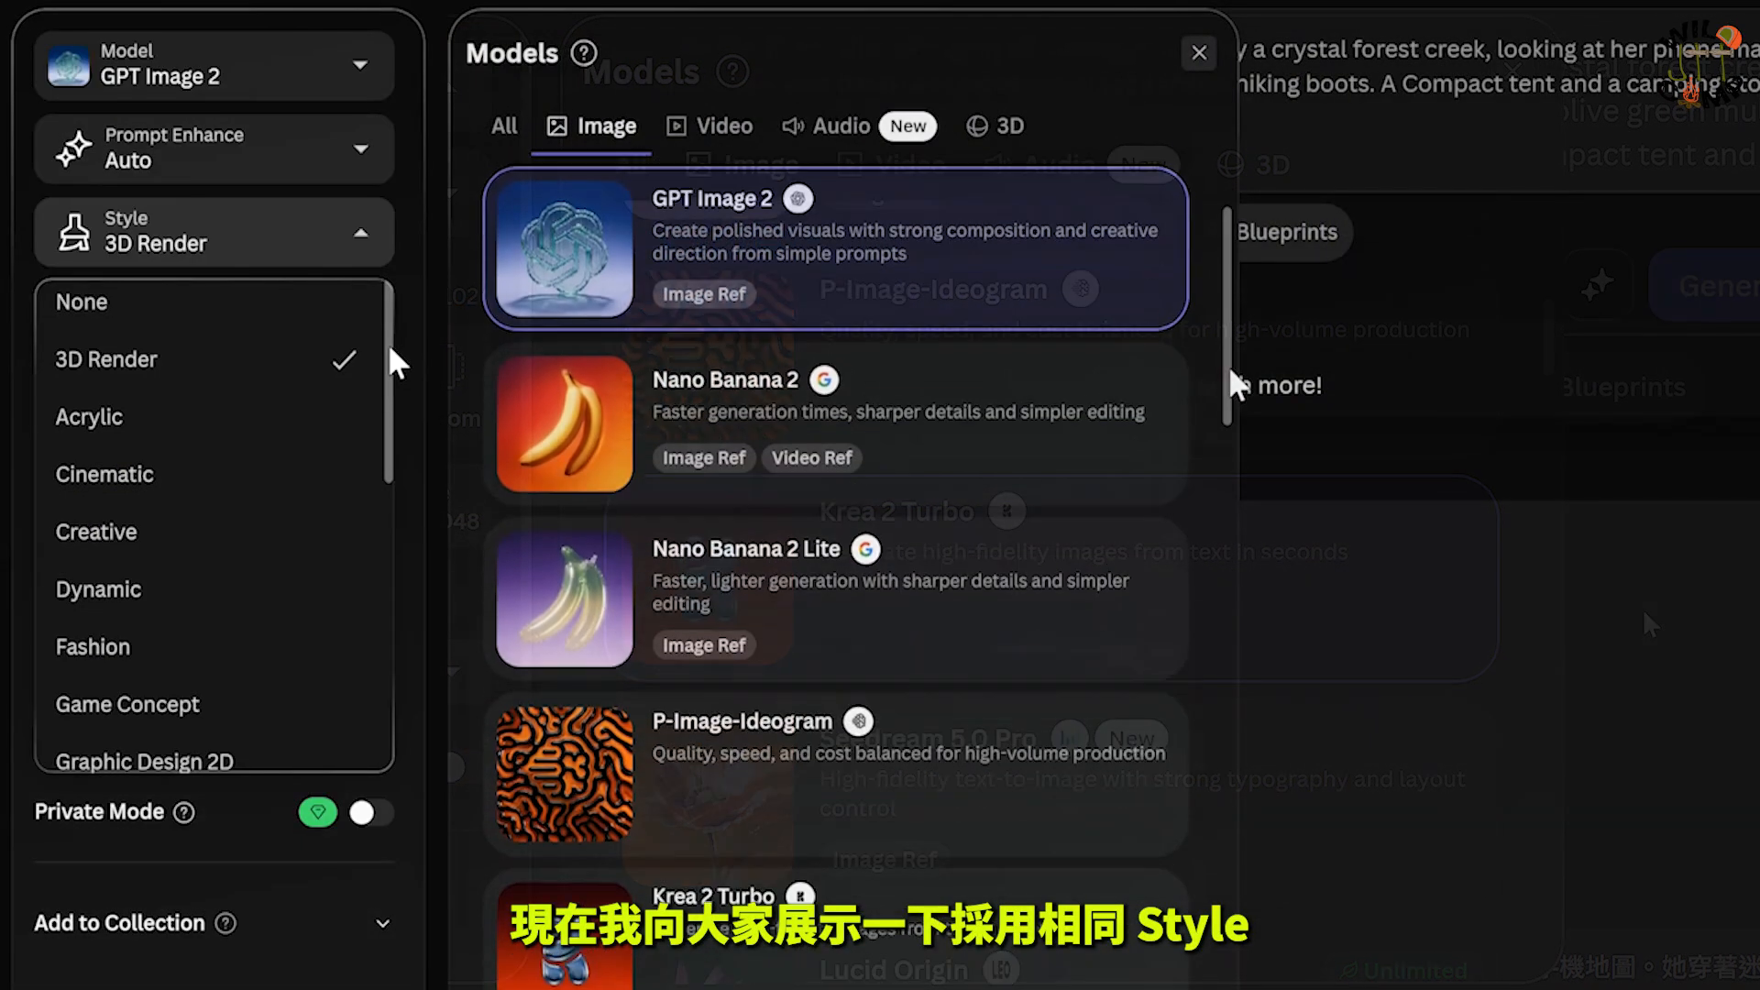
drag(1235, 396, 1212, 777)
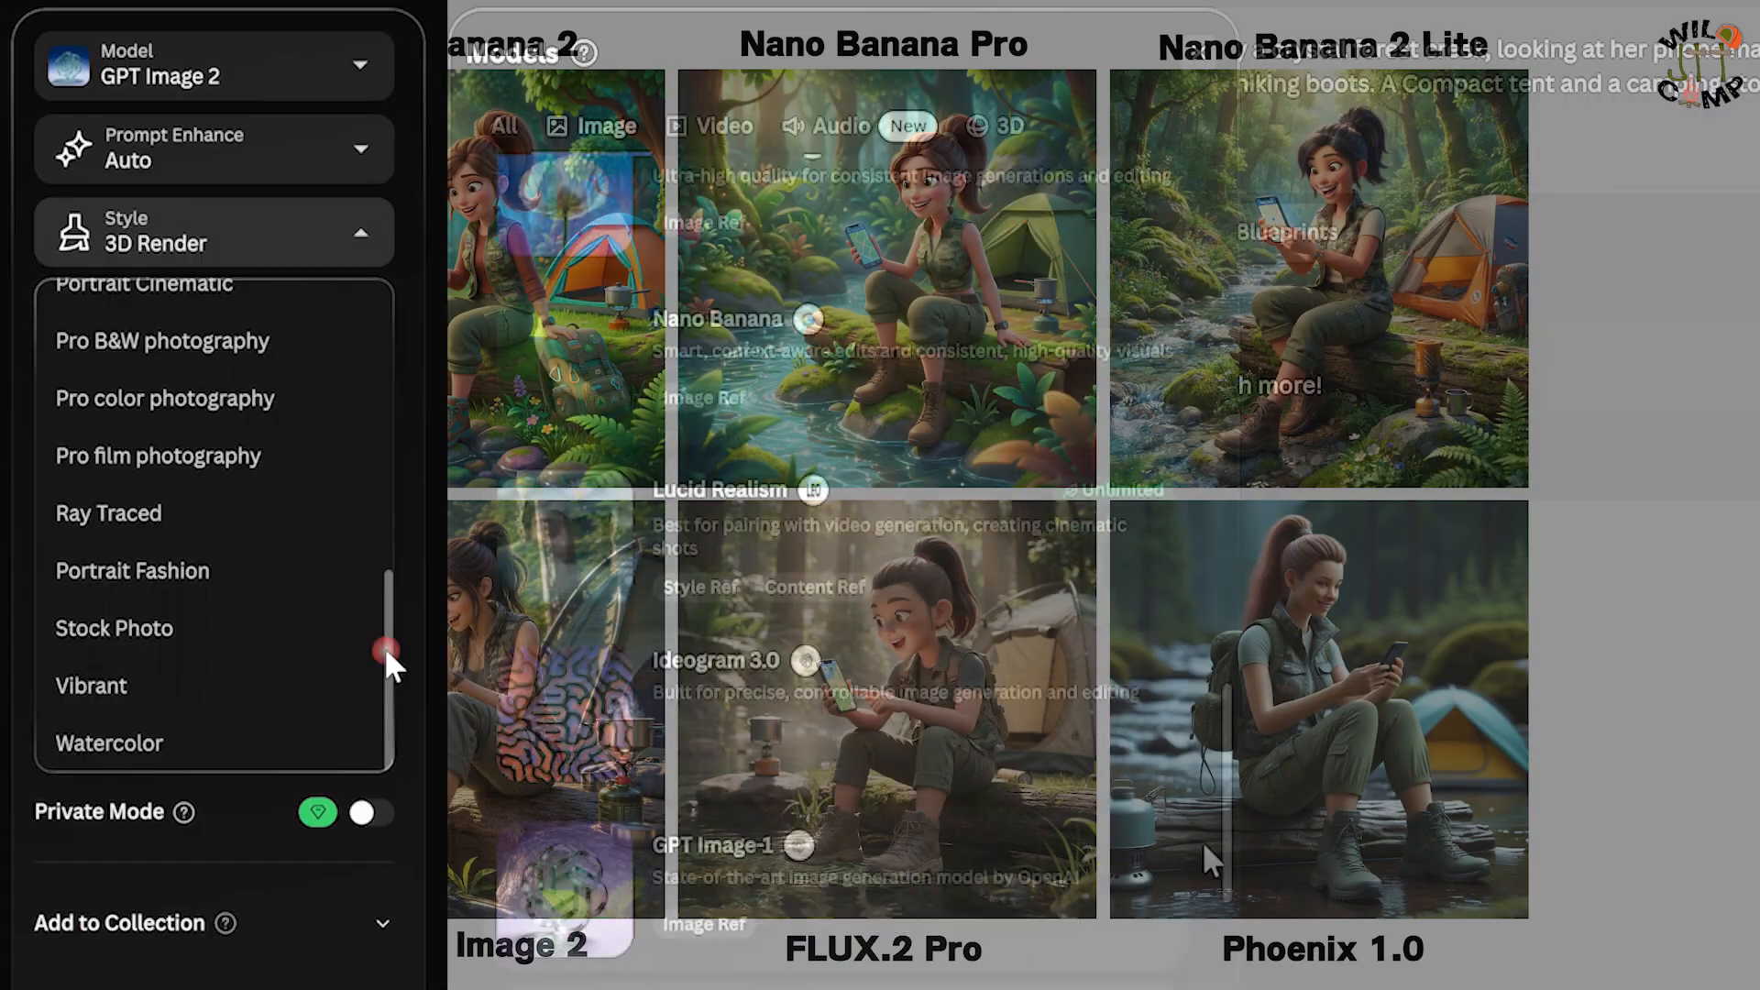